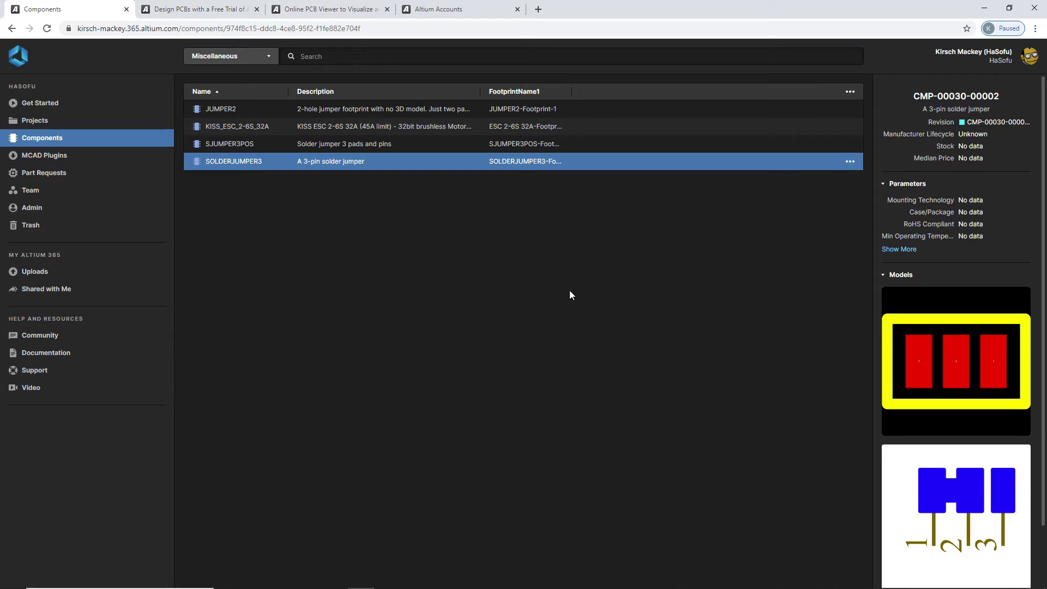
- View the enlarged footprint model of the SOLDERJUMPER3 component and close the preview
{"action": "left_click", "coordinate": [954, 369]}
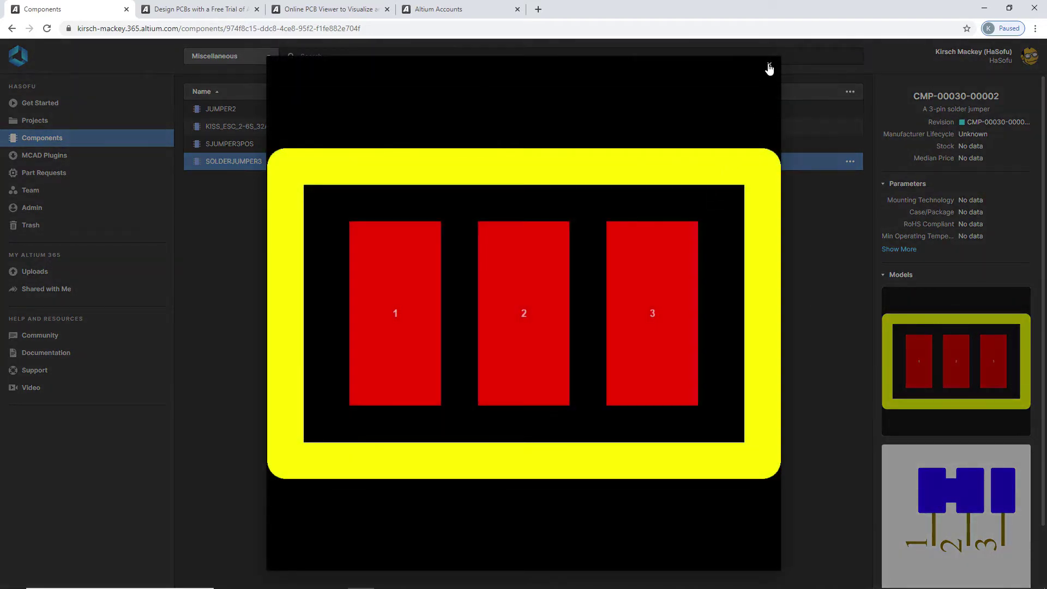
{"action": "left_click", "coordinate": [769, 67]}
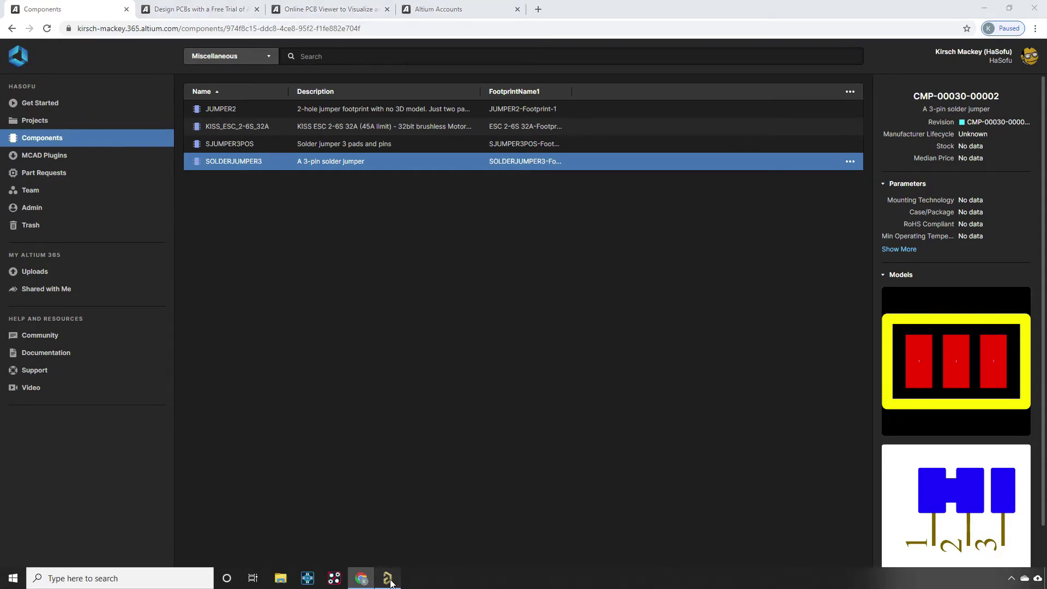
- Switch to Altium Designer and check which workspaces are available, leaving the workspace list closed
{"action": "left_click", "coordinate": [389, 581]}
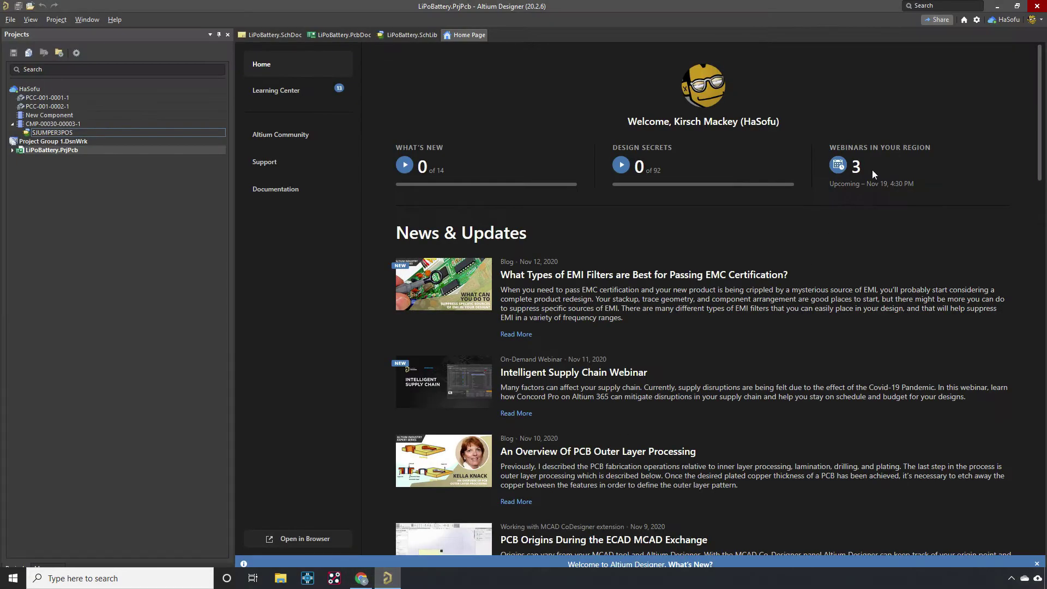
{"action": "left_click", "coordinate": [1005, 20]}
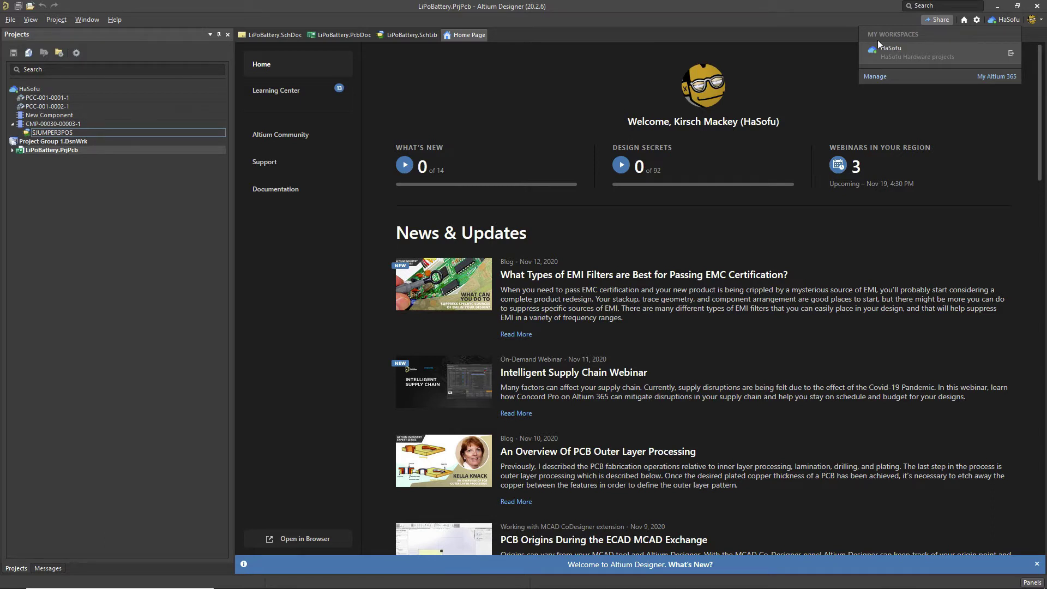
{"action": "left_click", "coordinate": [799, 13]}
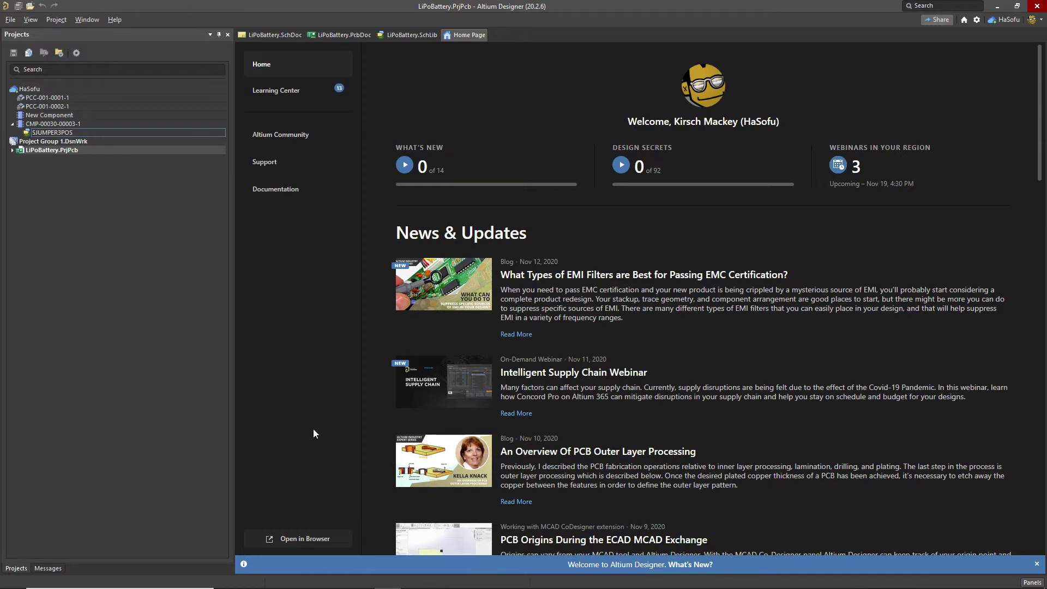
{"action": "mouse_move", "coordinate": [370, 586]}
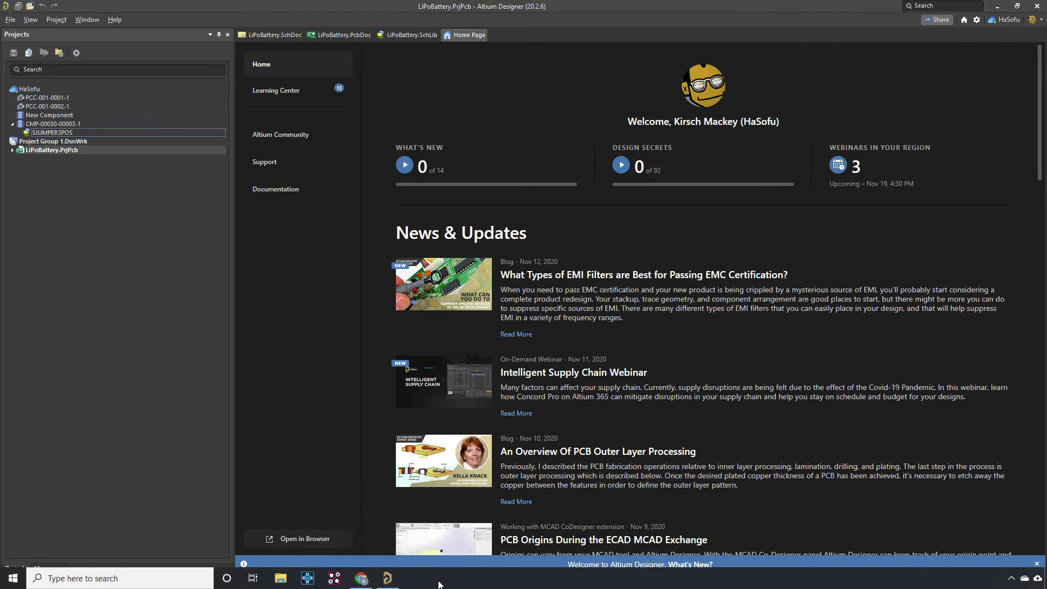
{"action": "left_click", "coordinate": [386, 581]}
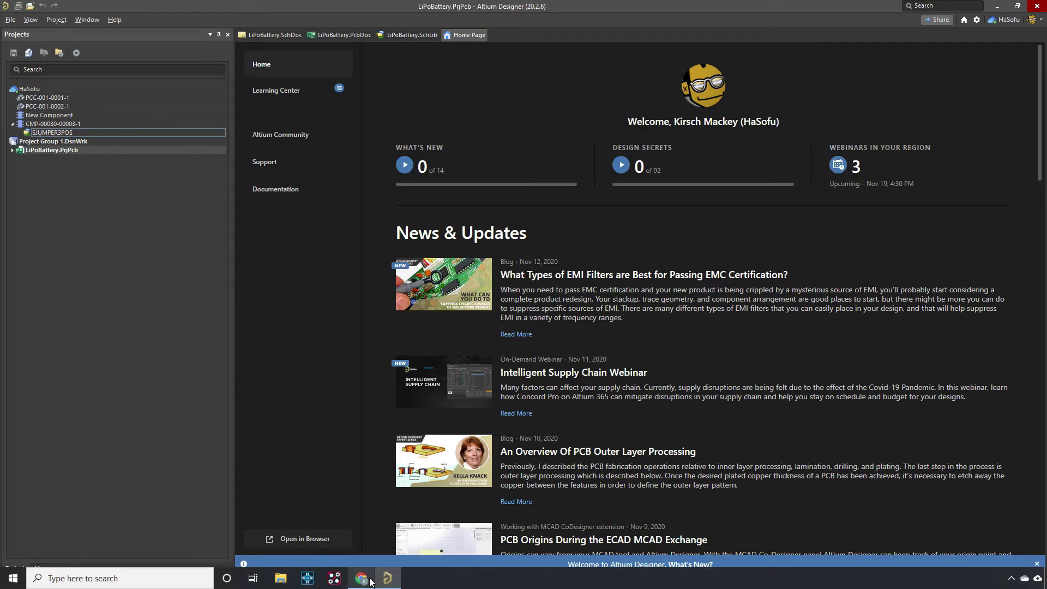
{"action": "left_click", "coordinate": [361, 578]}
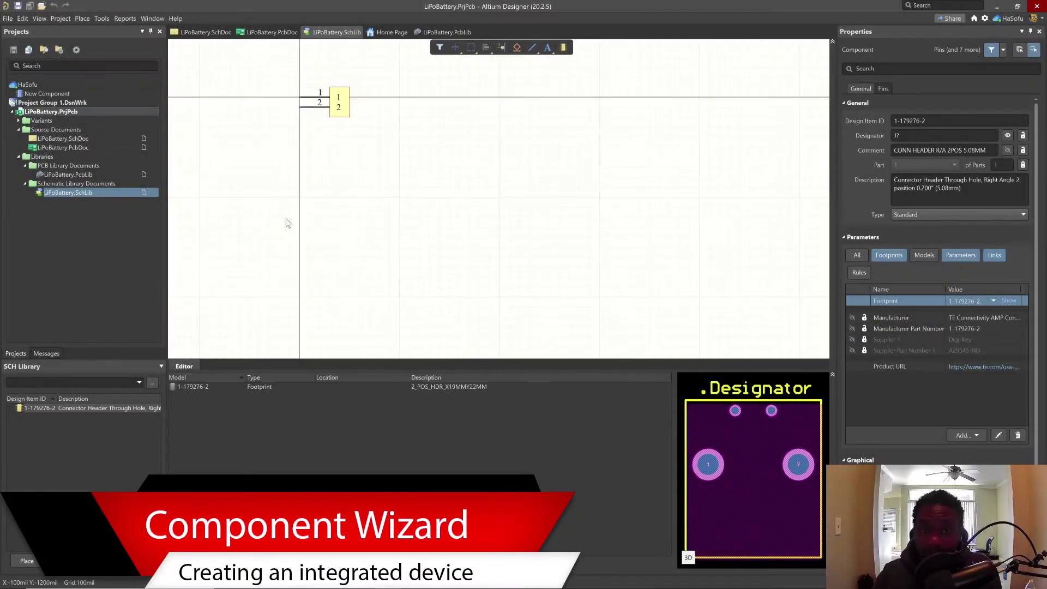
- Create a new component of the Miscellaneous type
{"action": "left_click", "coordinate": [8, 18]}
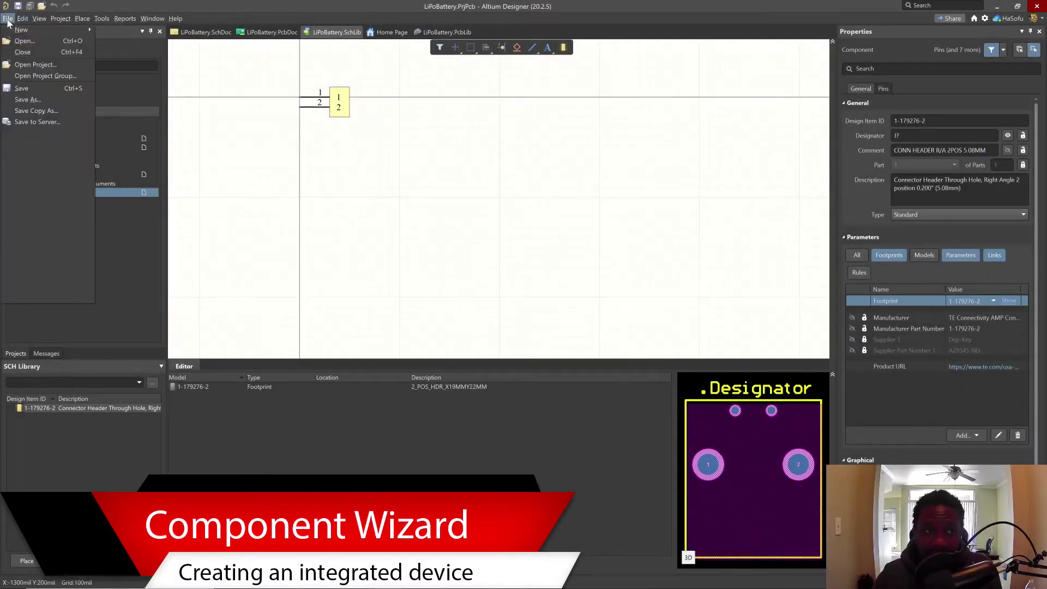
{"action": "mouse_move", "coordinate": [16, 30]}
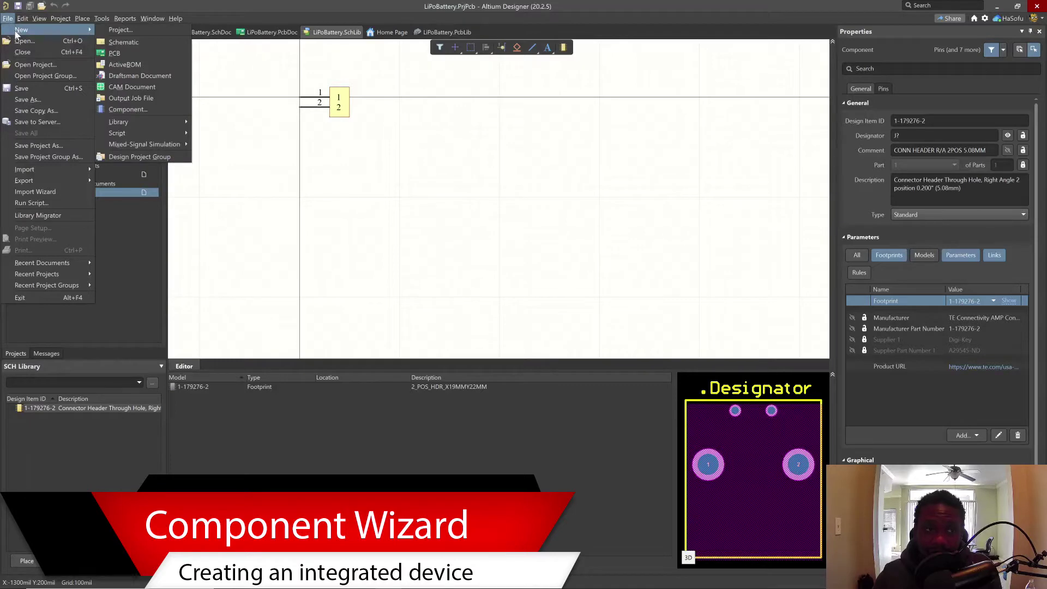
{"action": "left_click", "coordinate": [128, 109]}
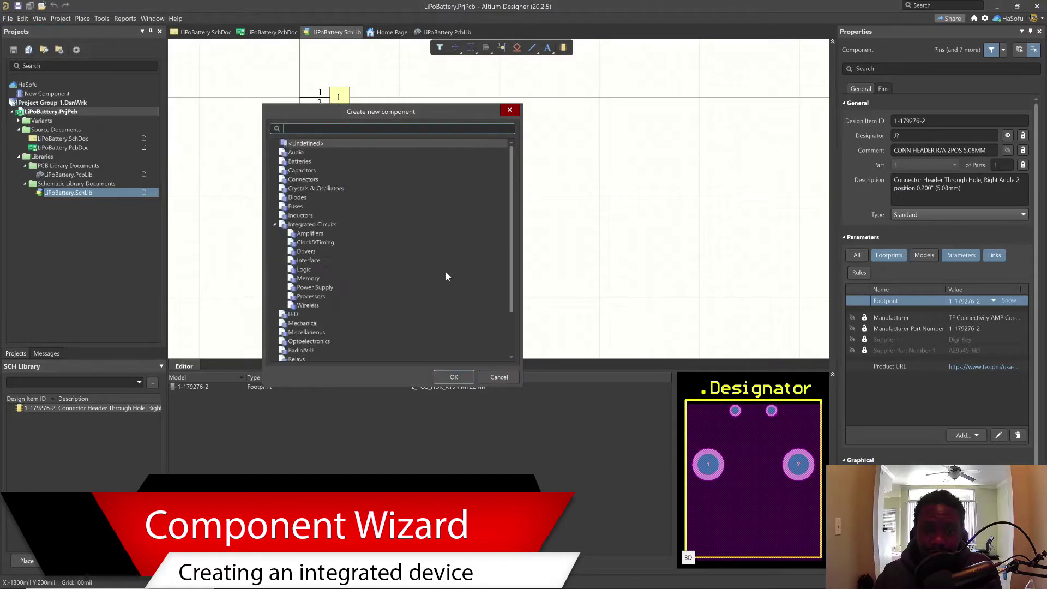
{"action": "left_click_drag", "start_coordinate": [523, 387], "coordinate": [691, 448]}
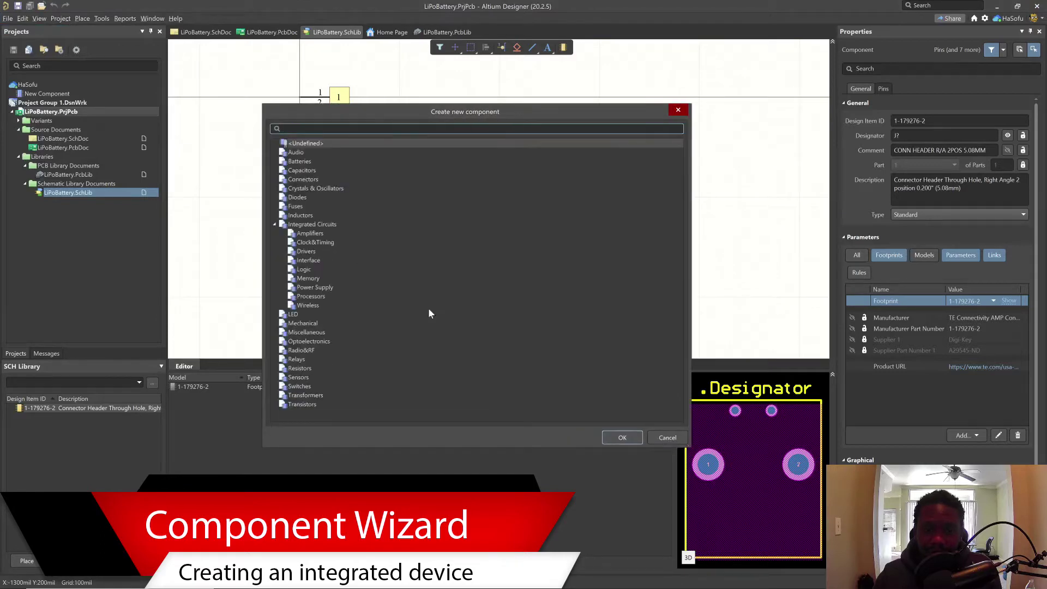
{"action": "left_click", "coordinate": [314, 332]}
{"action": "left_click", "coordinate": [622, 438]}
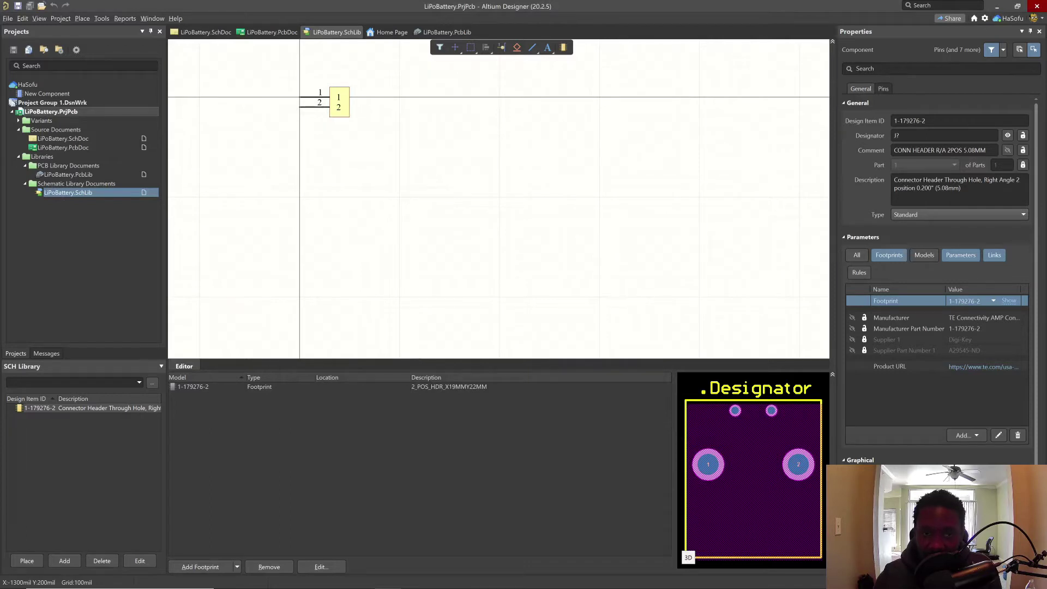
- Name the new component SJUMPER3POS
{"action": "double_click", "coordinate": [32, 93]}
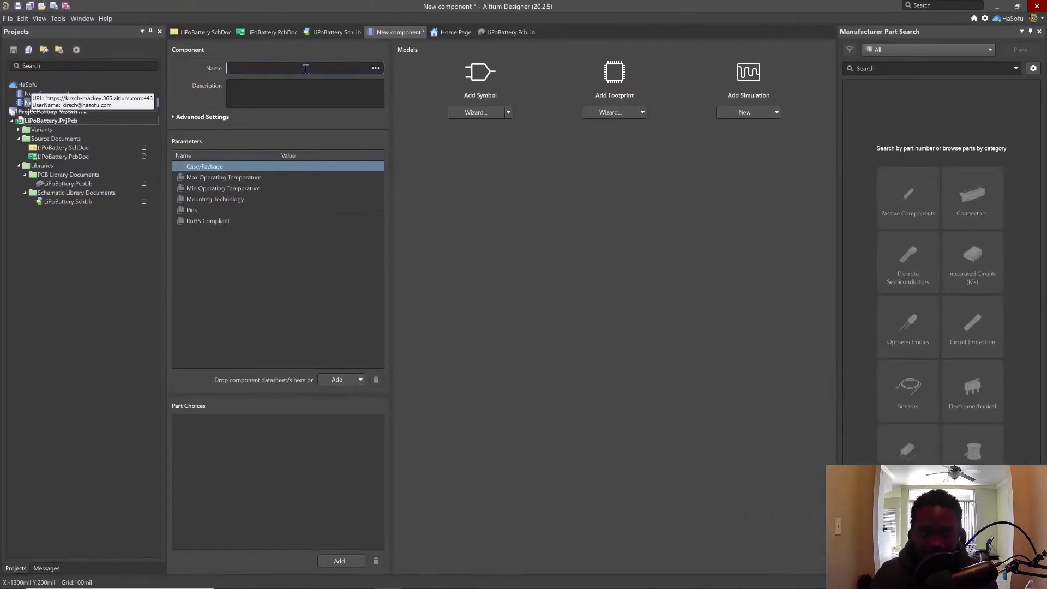
{"action": "type", "text": "S"}
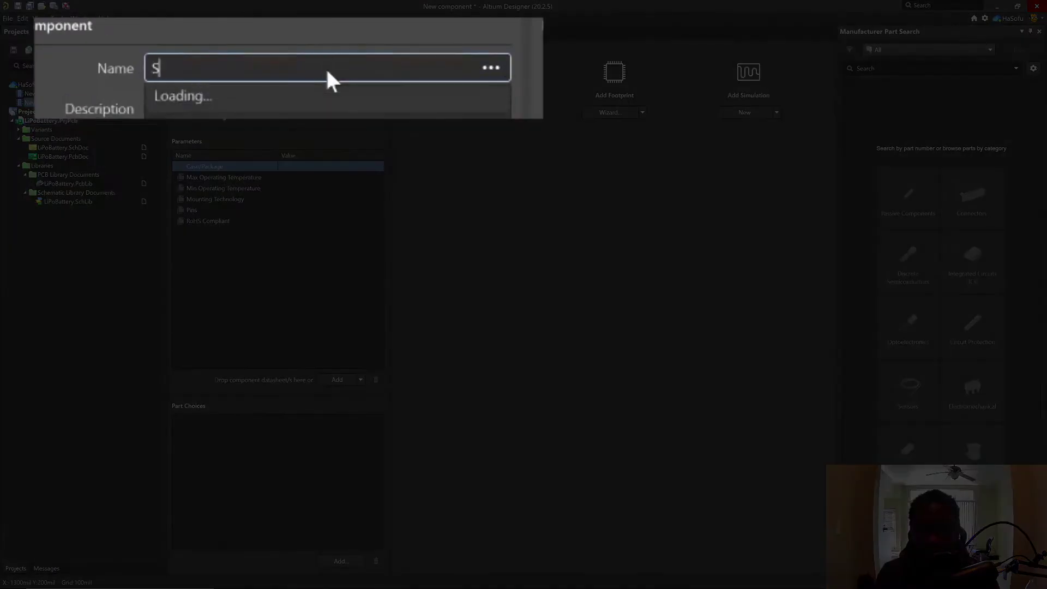
{"action": "type", "text": "JUMPER"}
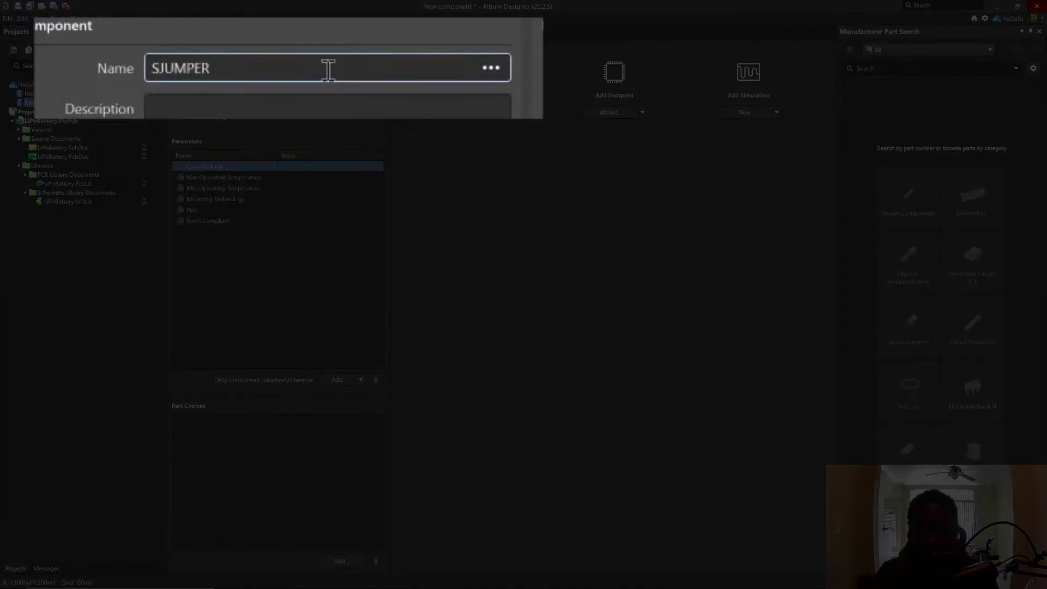
{"action": "type", "text": "3PIN"}
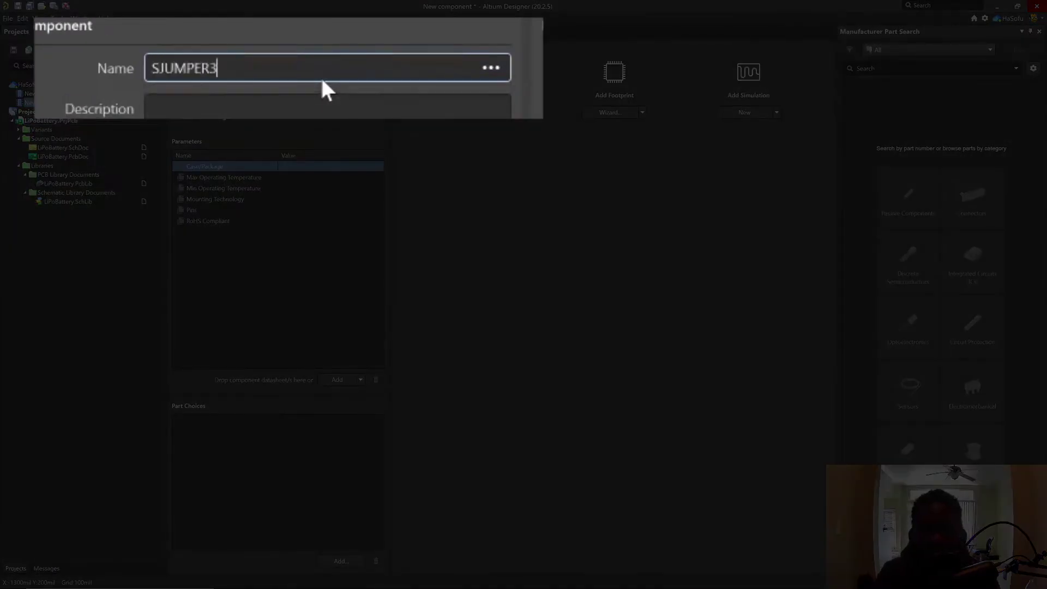
{"action": "key", "text": "BackSpace"}
{"action": "key", "text": "BackSpace"}
{"action": "type", "text": "OS"}
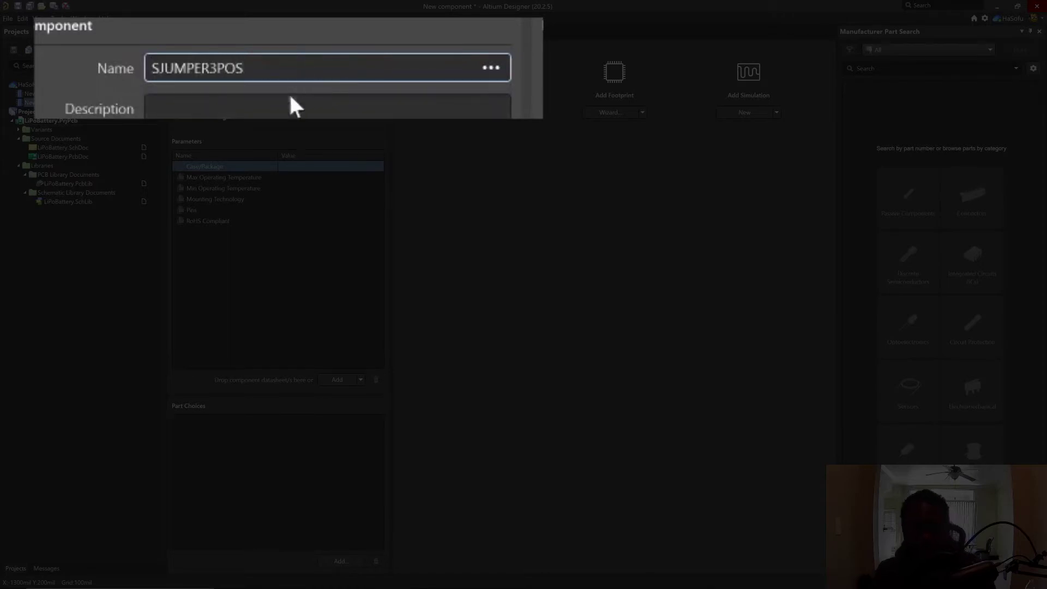
- Enter "Solder jumper 3 pads and pins" as the component's description
{"action": "key", "text": "Tab"}
{"action": "type", "text": "S"}
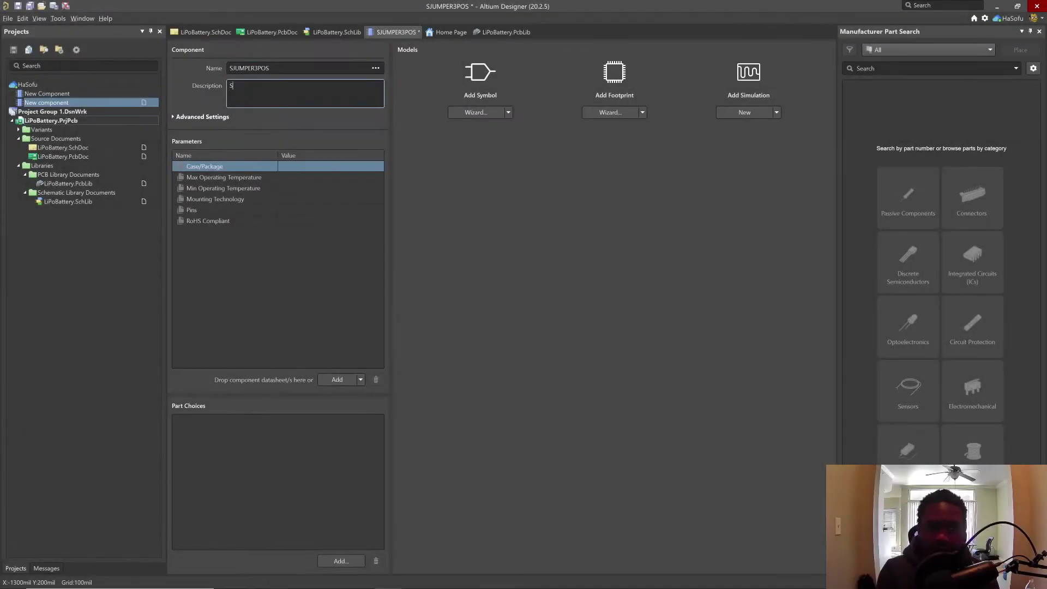
{"action": "type", "text": "older jumpe"}
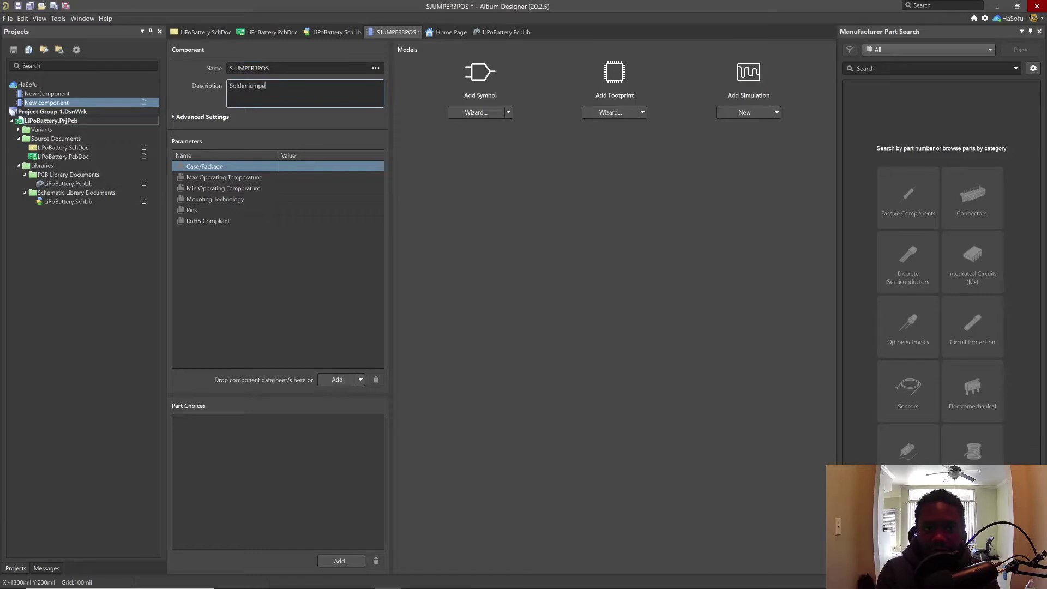
{"action": "type", "text": "r 3 pads and pins"}
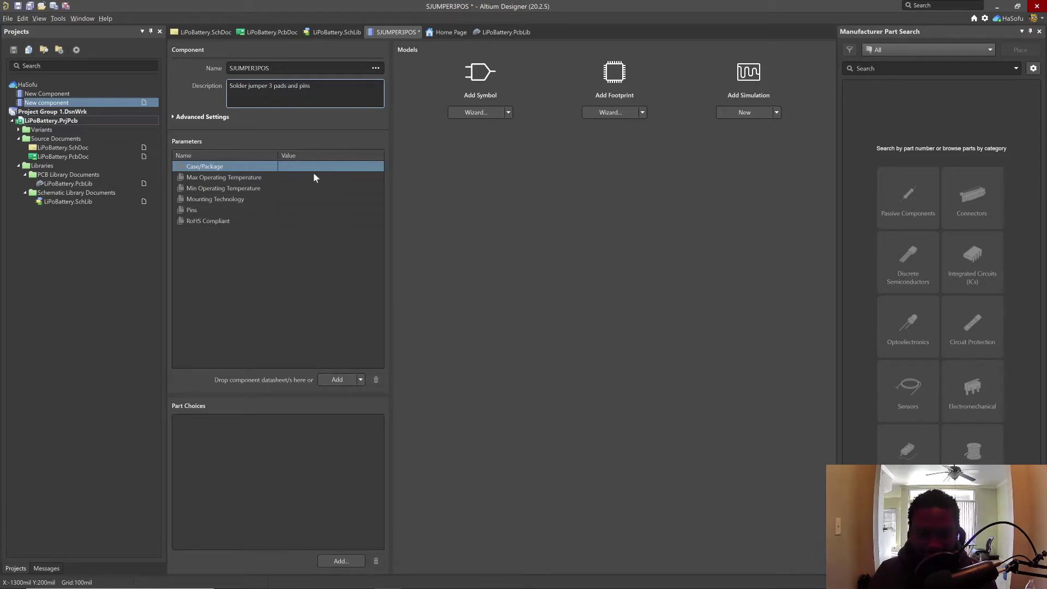
- Set the component's Pins parameter to 3
{"action": "left_click", "coordinate": [310, 208]}
{"action": "left_click", "coordinate": [310, 208]}
{"action": "type", "text": "3"}
{"action": "key", "text": "Tab"}
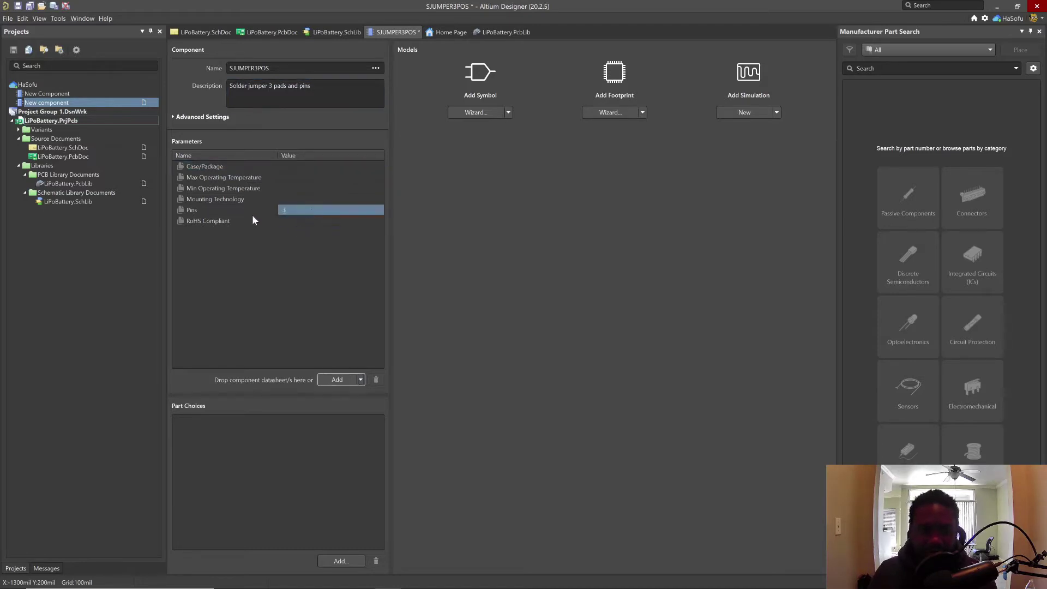
{"action": "left_click", "coordinate": [305, 199]}
{"action": "left_click", "coordinate": [307, 200]}
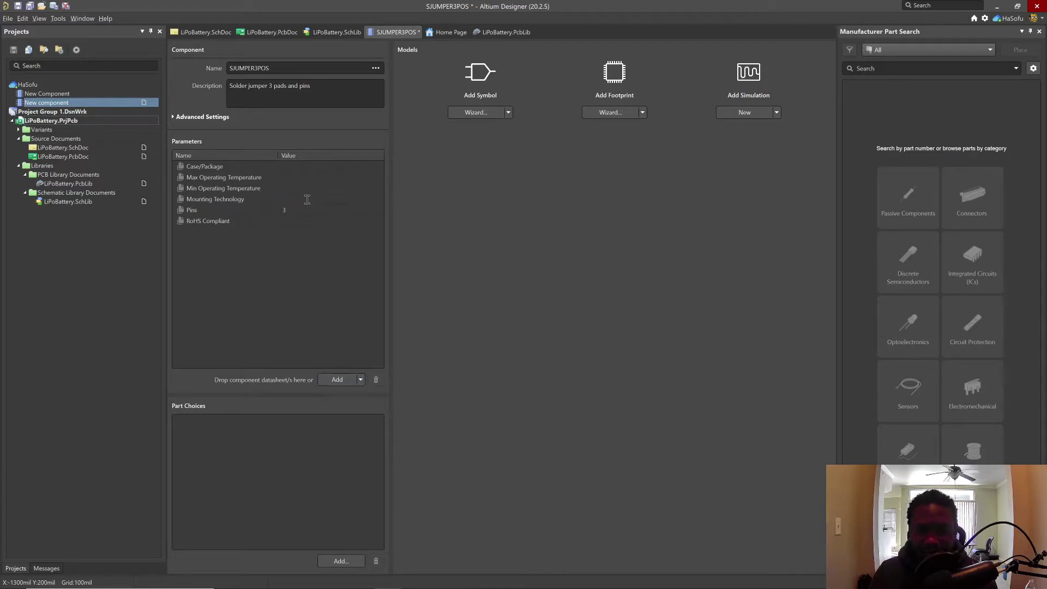
{"action": "key", "text": "Tab"}
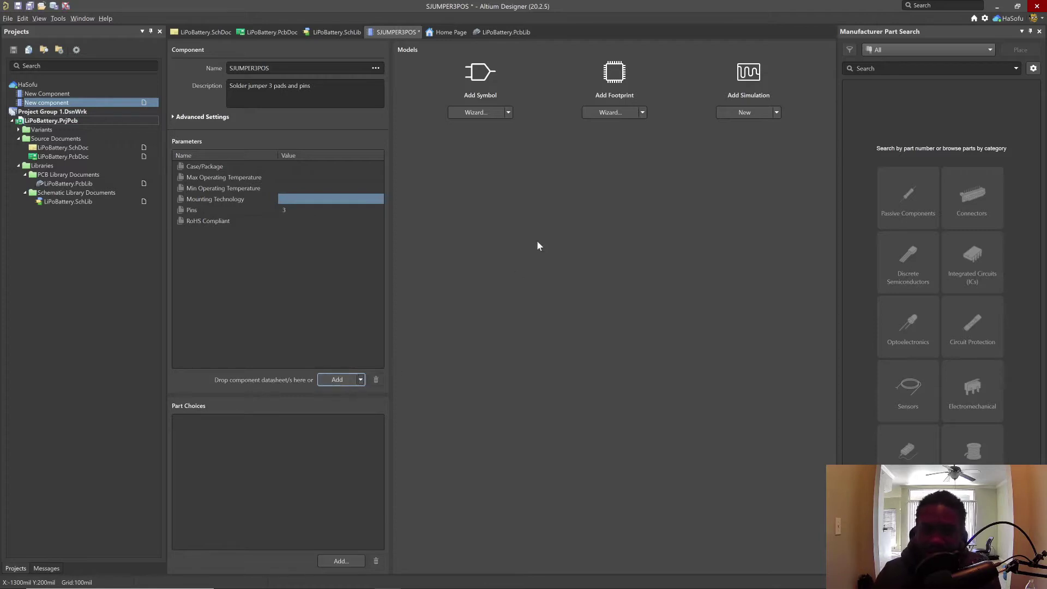
- Start the Symbol Wizard for the component and set its layout style to Single in-line
{"action": "left_click", "coordinate": [478, 113]}
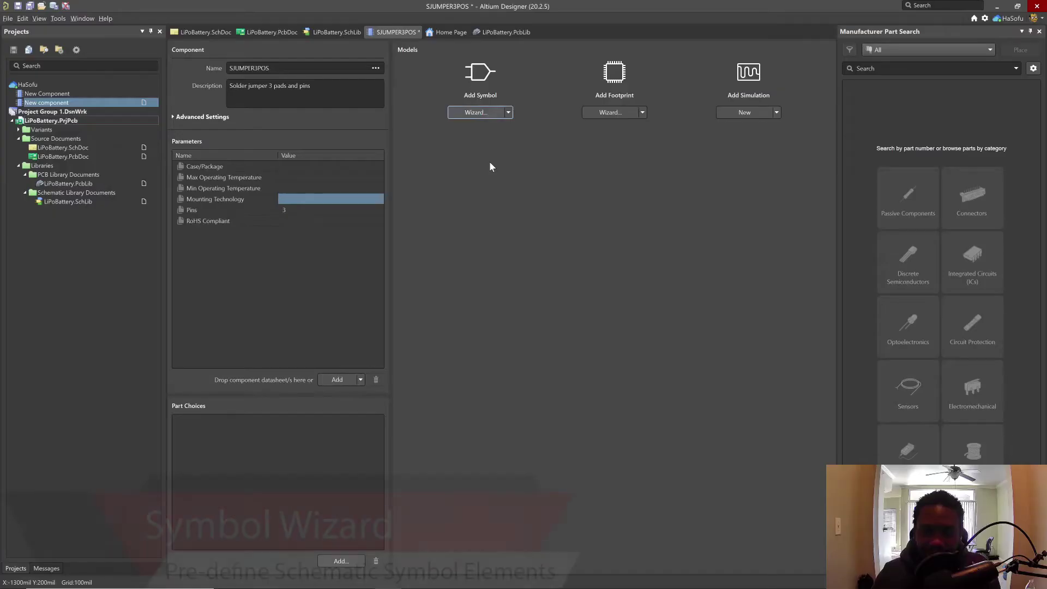
{"action": "left_click", "coordinate": [498, 113]}
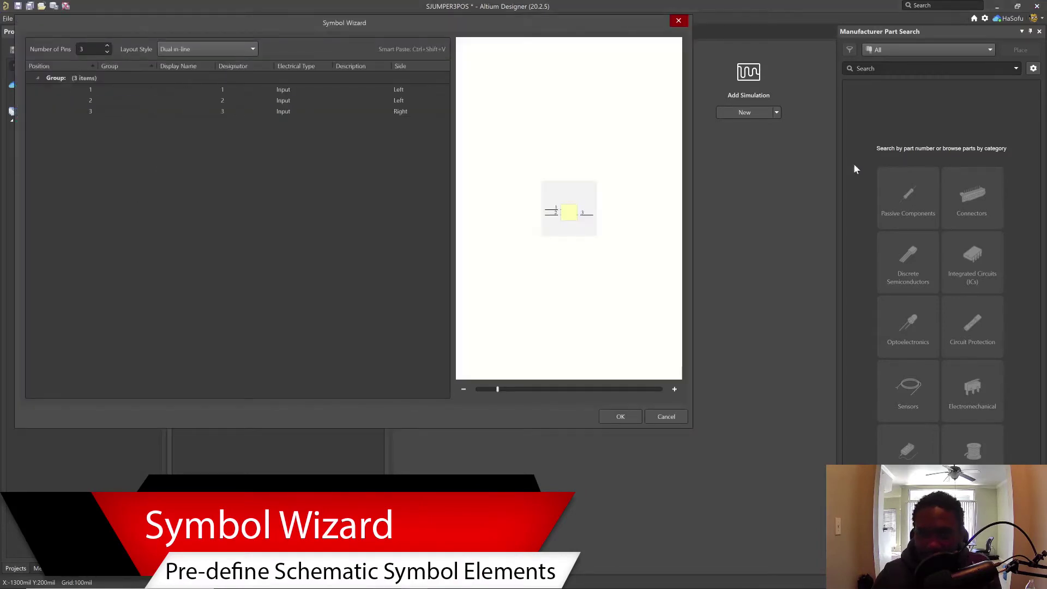
{"action": "left_click", "coordinate": [405, 166]}
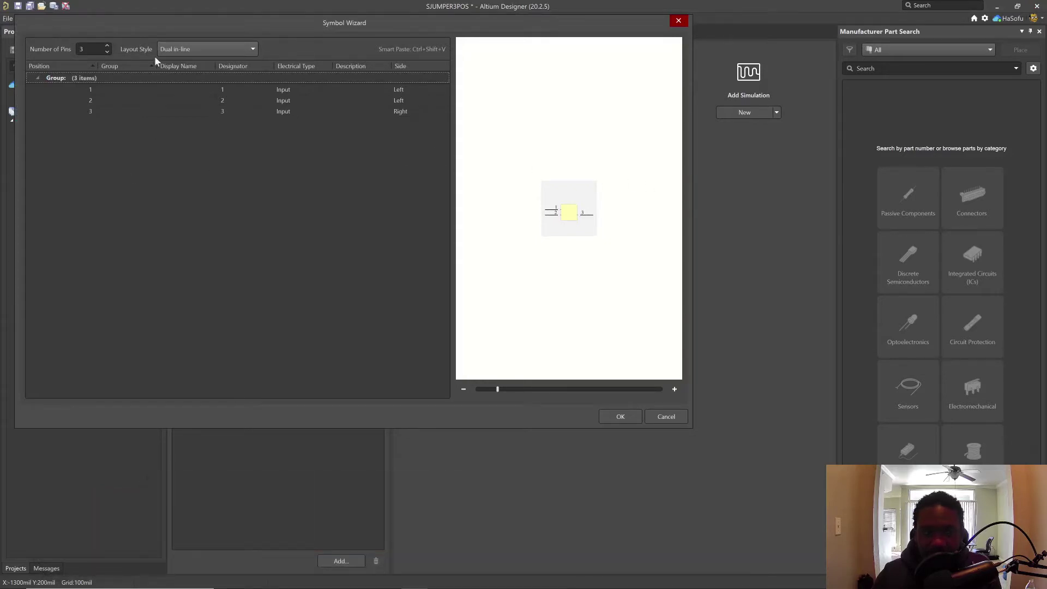
{"action": "left_click", "coordinate": [191, 49]}
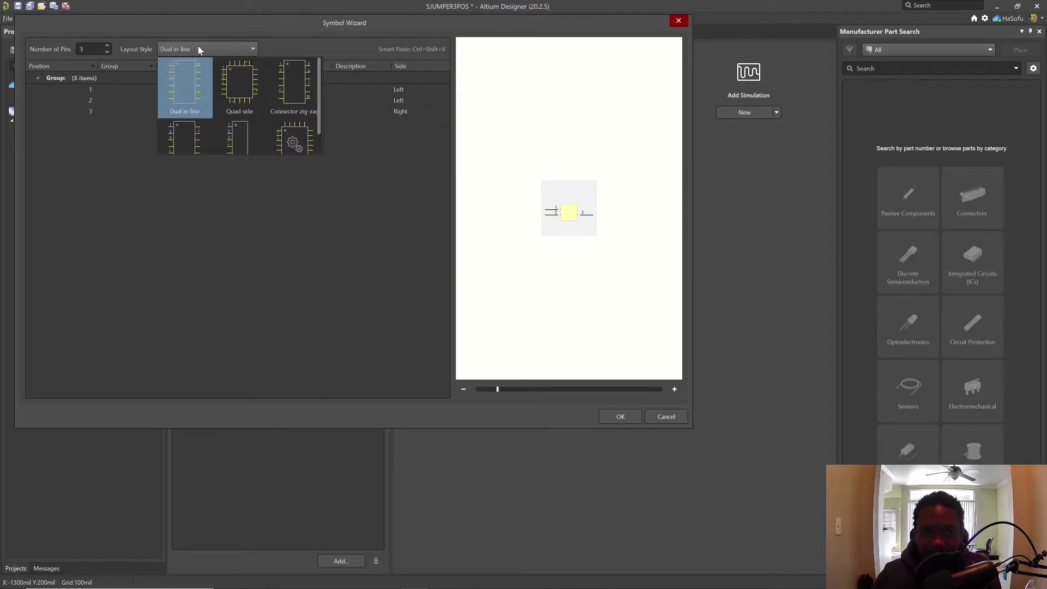
{"action": "left_click", "coordinate": [246, 116]}
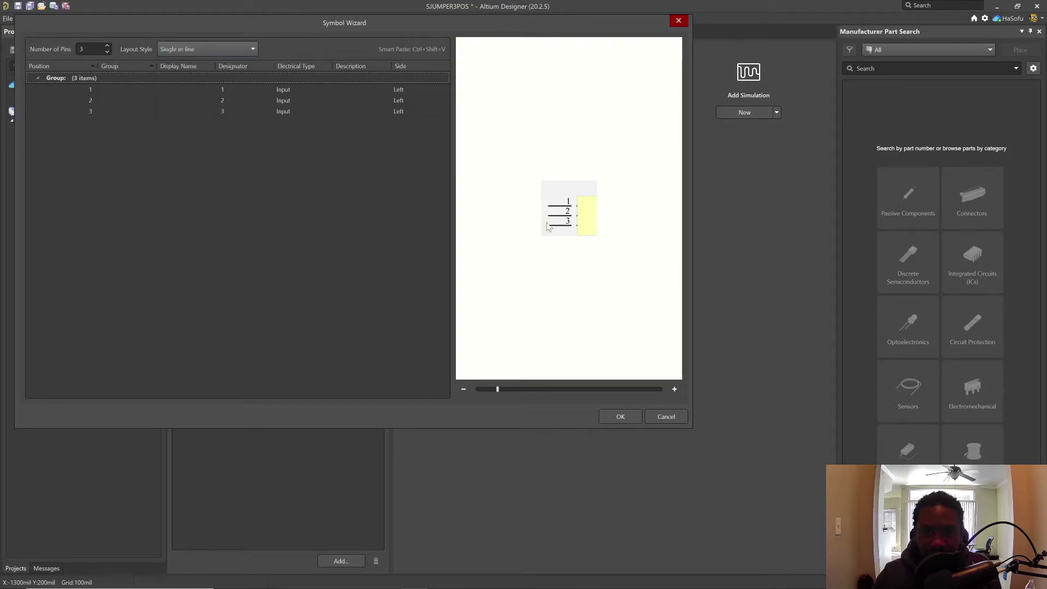
- Set the electrical type of pins 1, 2 and 3 to Passive
{"action": "left_click", "coordinate": [303, 90]}
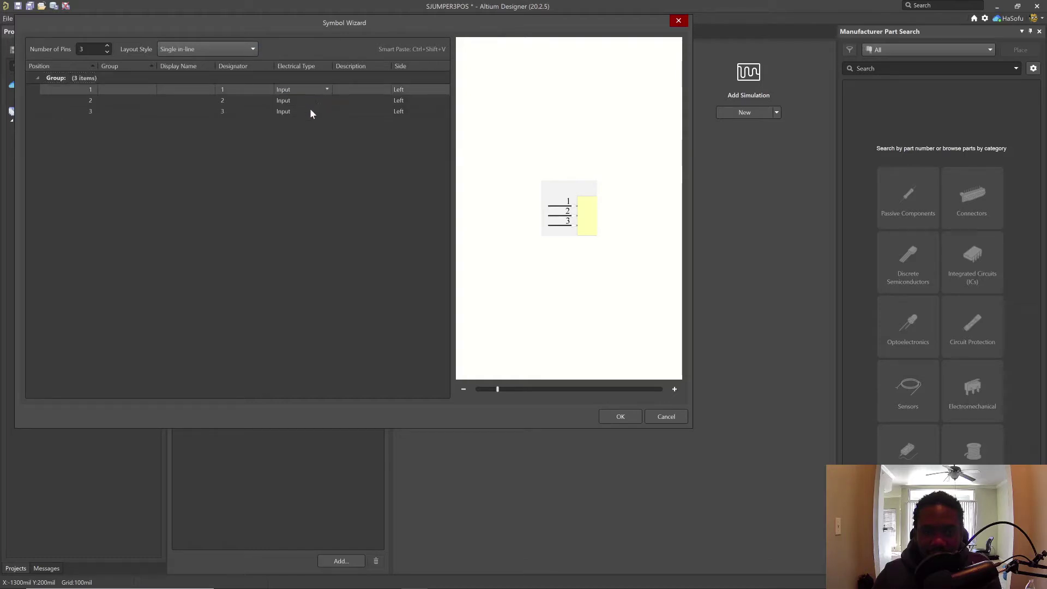
{"action": "left_click", "coordinate": [306, 90]}
{"action": "left_click", "coordinate": [298, 142]}
{"action": "left_click", "coordinate": [323, 98]}
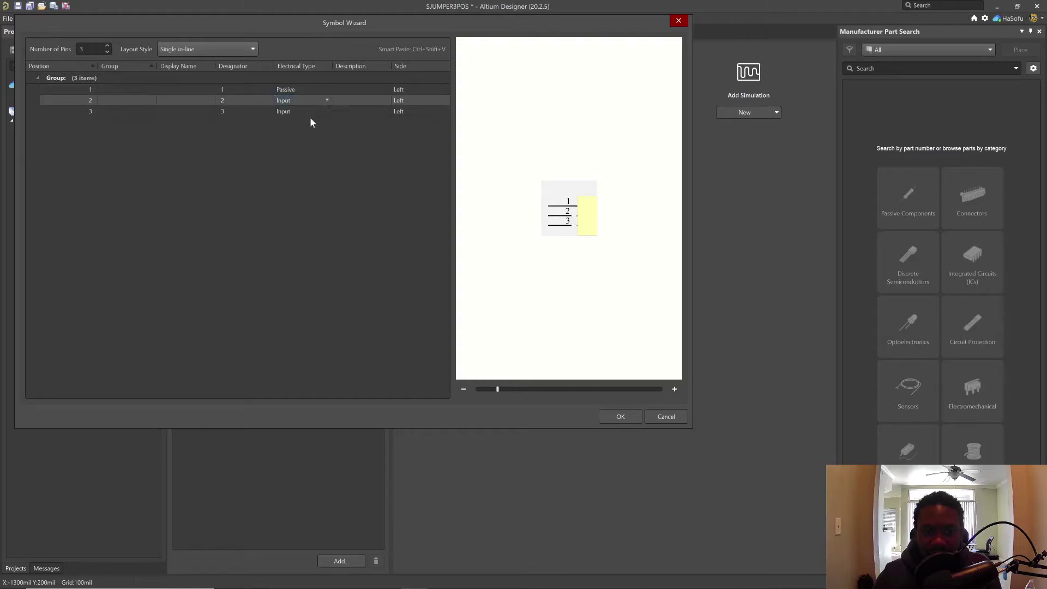
{"action": "left_click", "coordinate": [303, 153]}
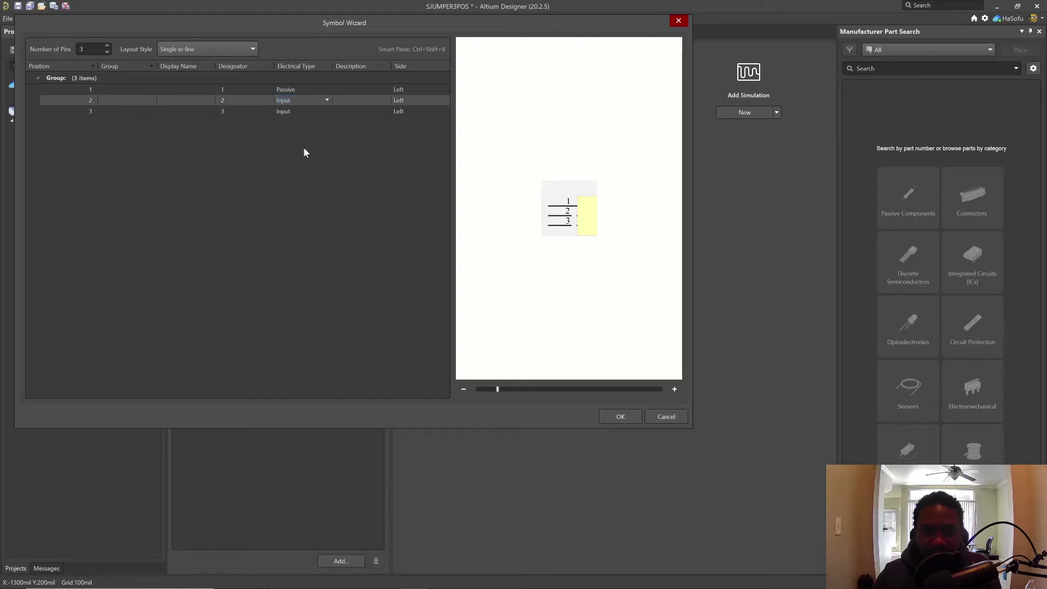
{"action": "left_click", "coordinate": [324, 111]}
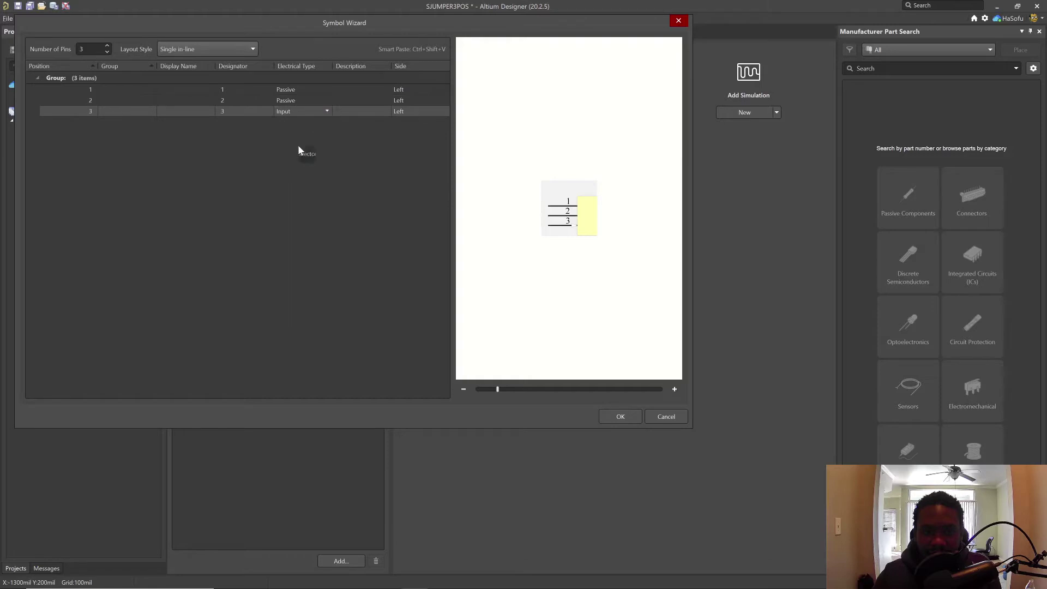
{"action": "left_click", "coordinate": [293, 165]}
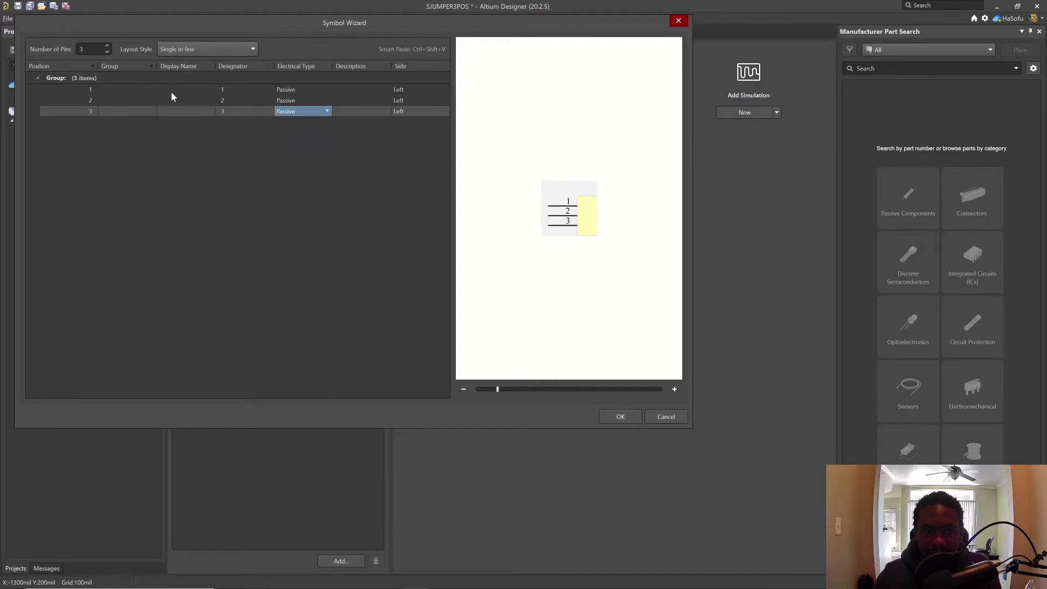
- Enter 1, 2 and 3 as the display names of pins 1, 2 and 3
{"action": "left_click", "coordinate": [187, 90]}
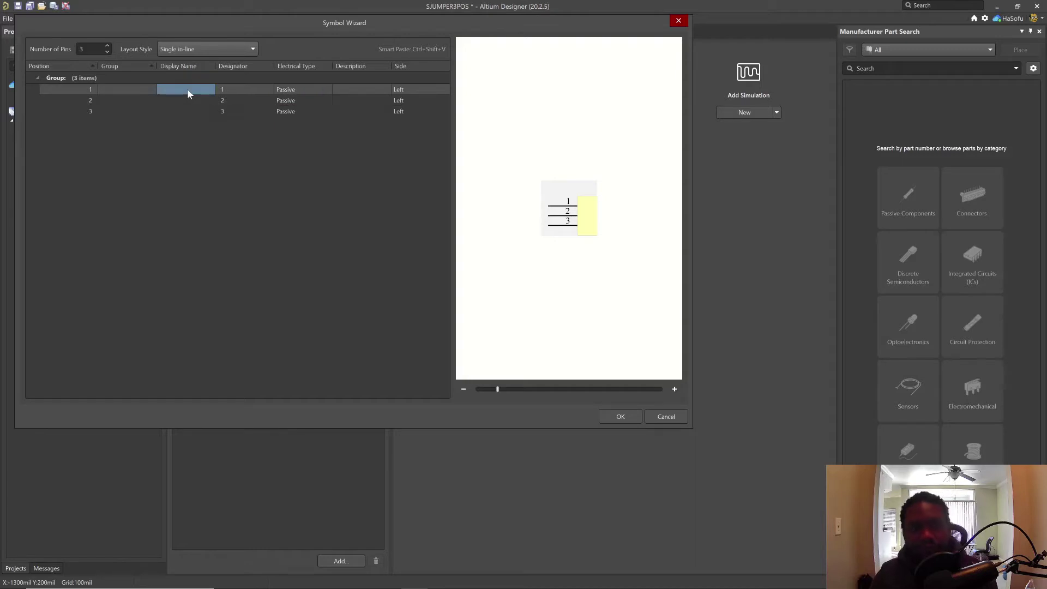
{"action": "type", "text": "1"}
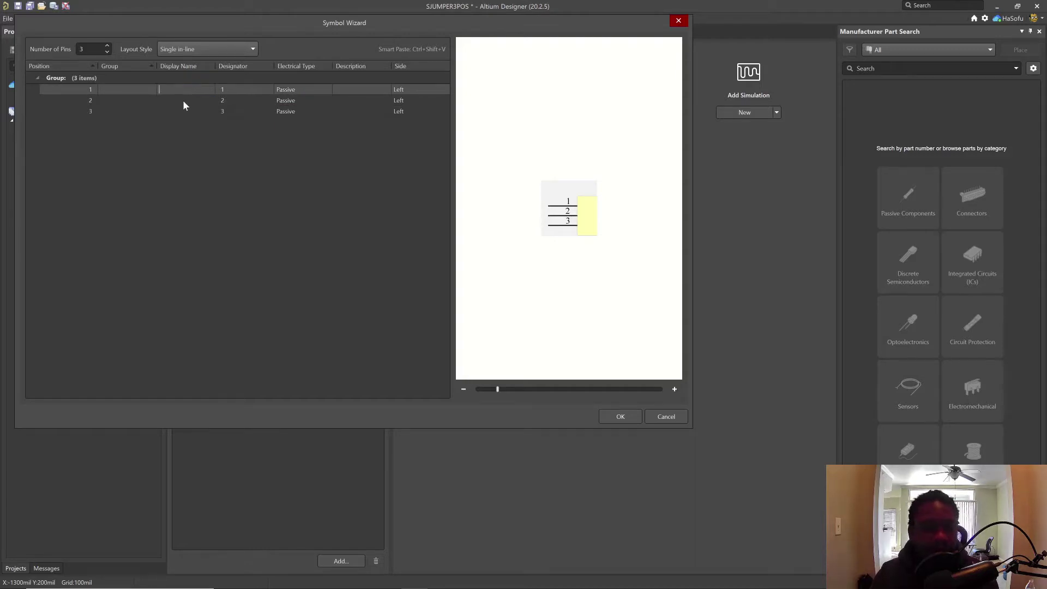
{"action": "left_click", "coordinate": [185, 102]}
{"action": "type", "text": "2"}
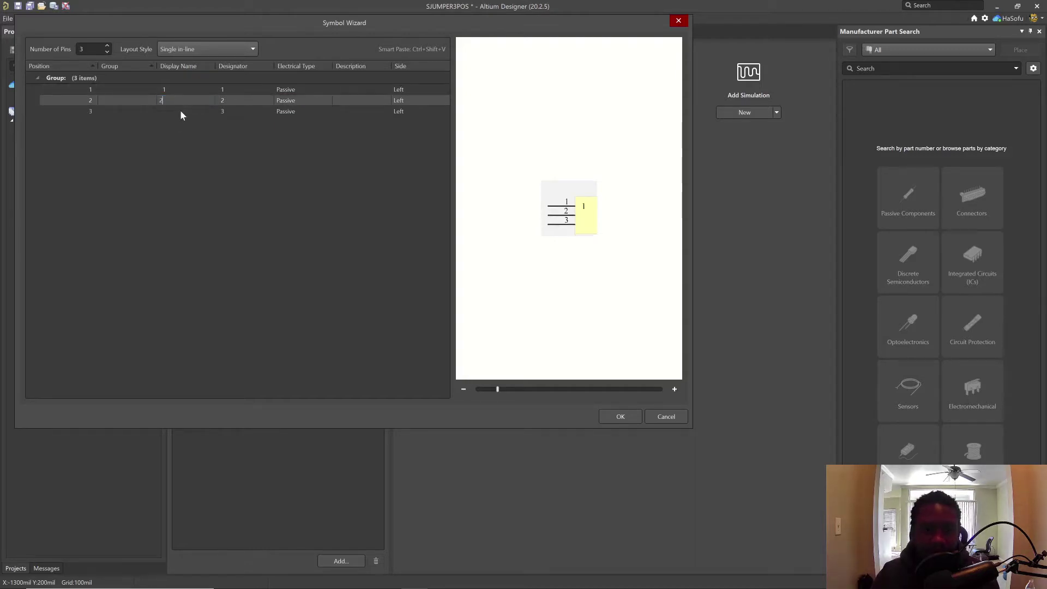
{"action": "left_click", "coordinate": [181, 111]}
{"action": "type", "text": "3"}
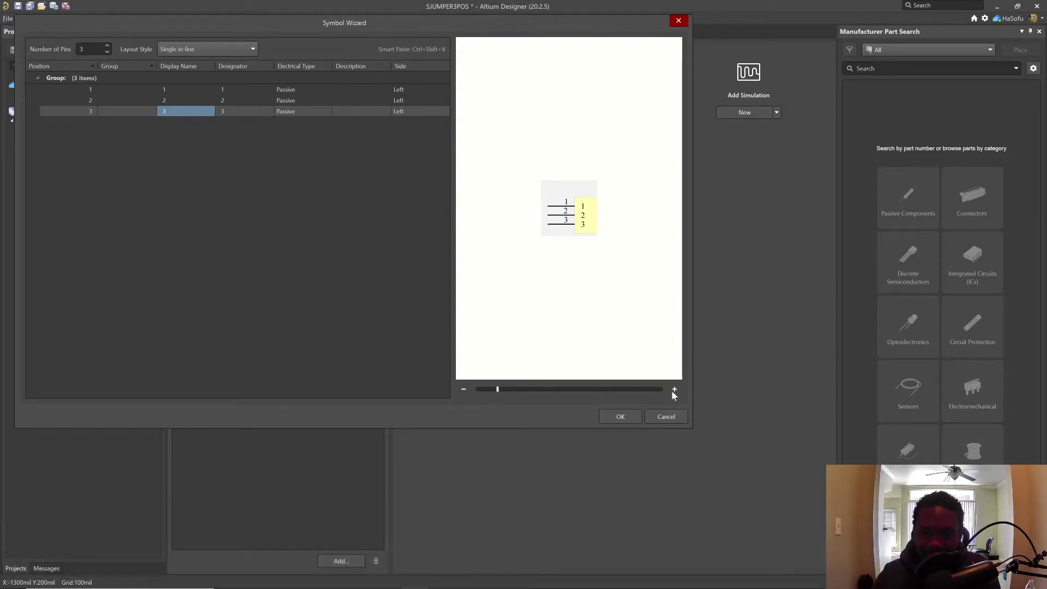
- Enlarge the symbol preview to check it and accept the wizard to generate the three-pin symbol
{"action": "left_click", "coordinate": [673, 390]}
{"action": "left_click", "coordinate": [673, 390]}
{"action": "left_click", "coordinate": [673, 390]}
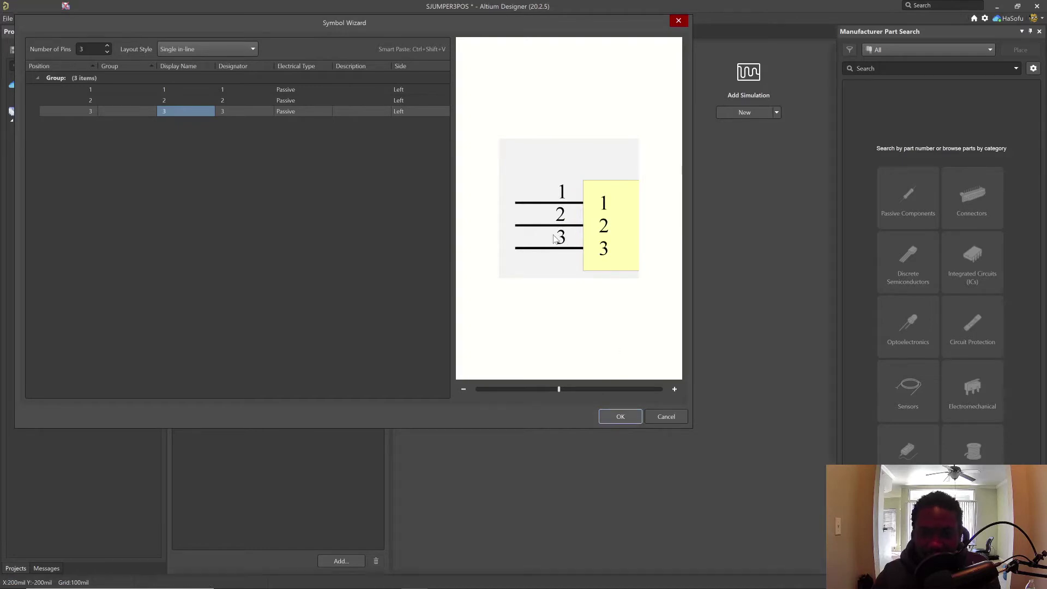
{"action": "key", "text": "Return"}
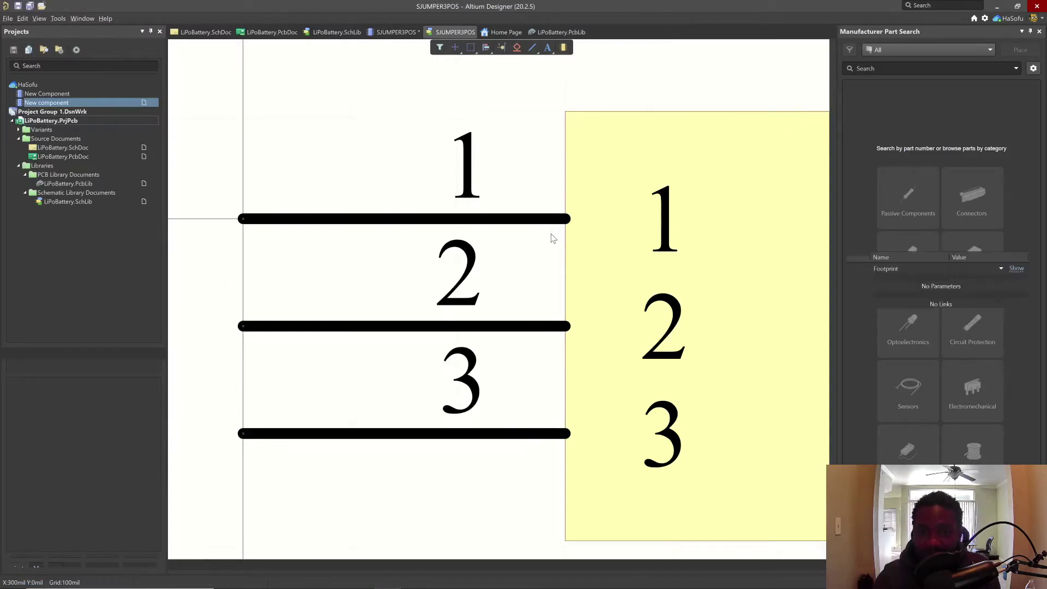
- Set the pin length of pins 1, 2 and 3 to 100 mil each
{"action": "scroll", "coordinate": [552, 238], "scroll_direction": "down", "scroll_amount": 3, "text": "ctrl"}
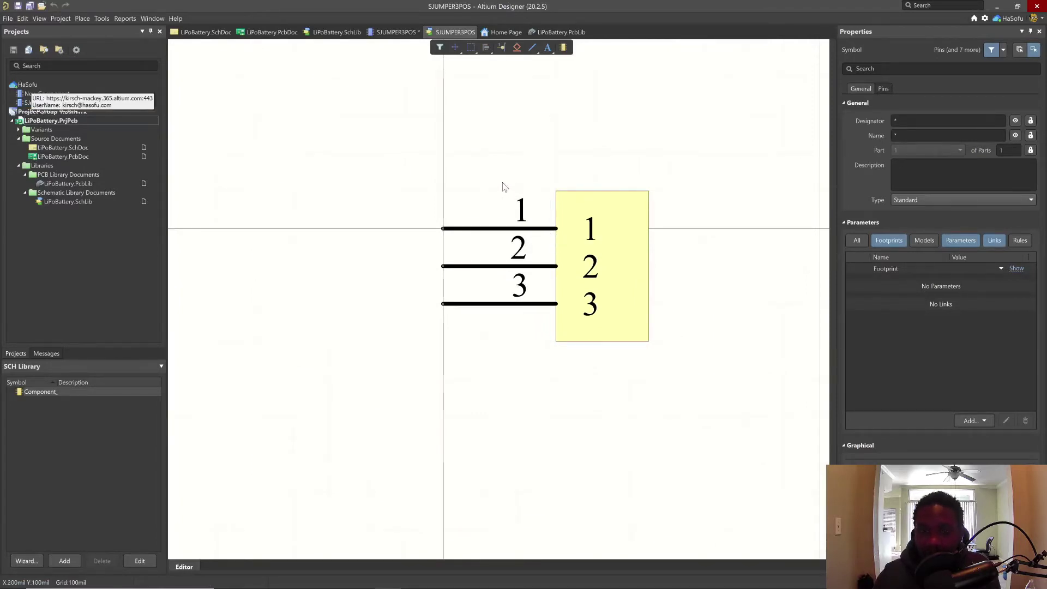
{"action": "left_click", "coordinate": [476, 230]}
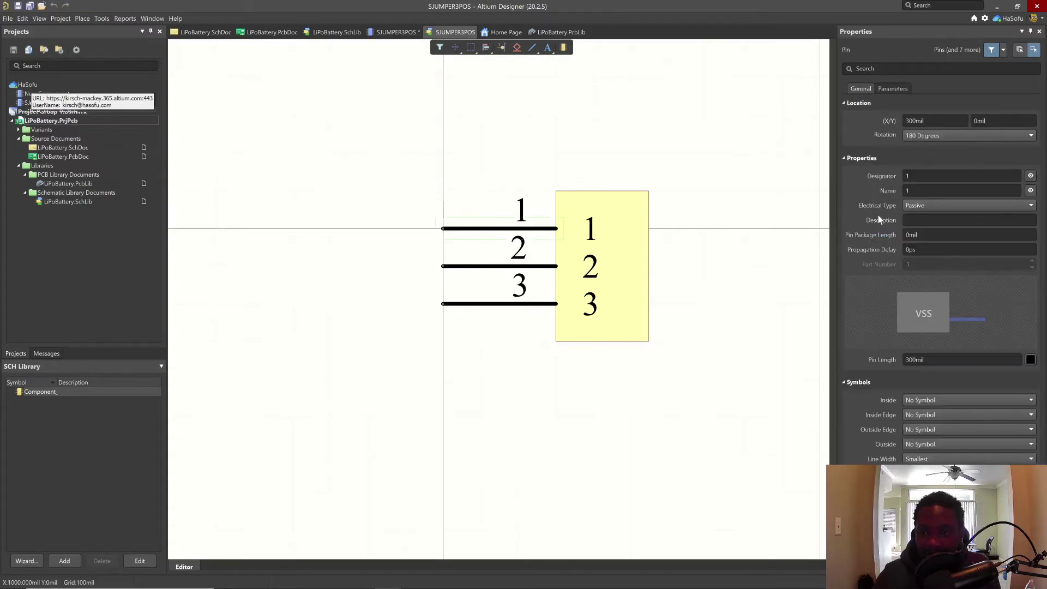
{"action": "left_click", "coordinate": [913, 359]}
{"action": "type", "text": "100"}
{"action": "key", "text": "Return"}
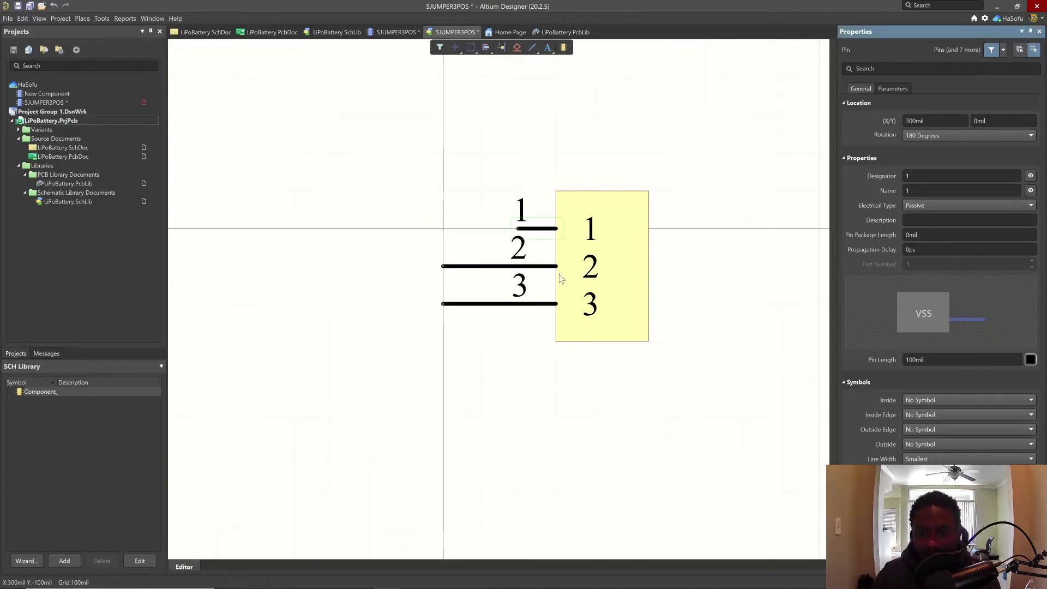
{"action": "left_click", "coordinate": [484, 267]}
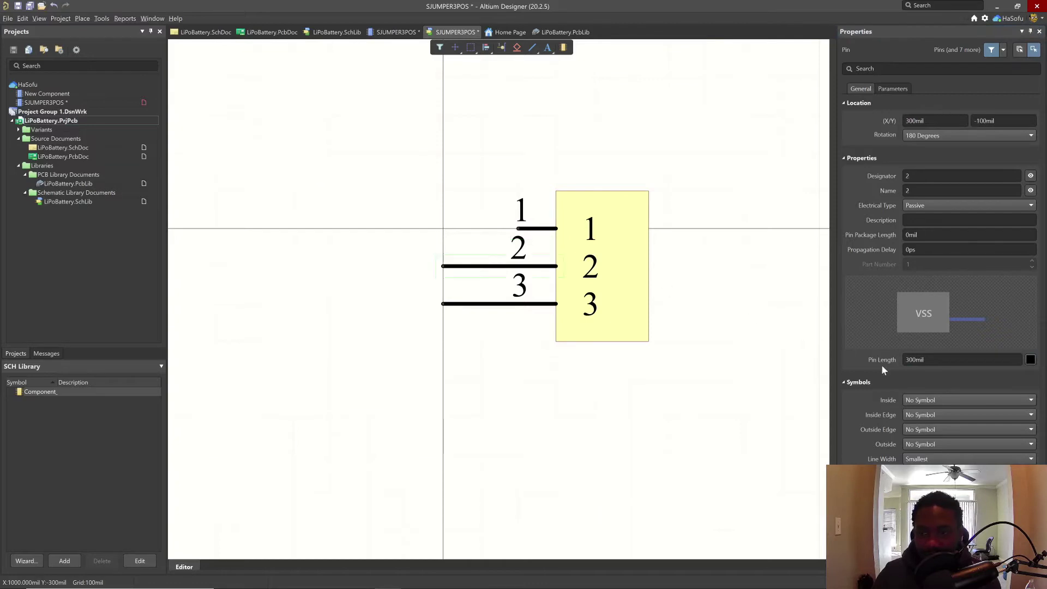
{"action": "left_click", "coordinate": [921, 360]}
{"action": "type", "text": "100"}
{"action": "key", "text": "Return"}
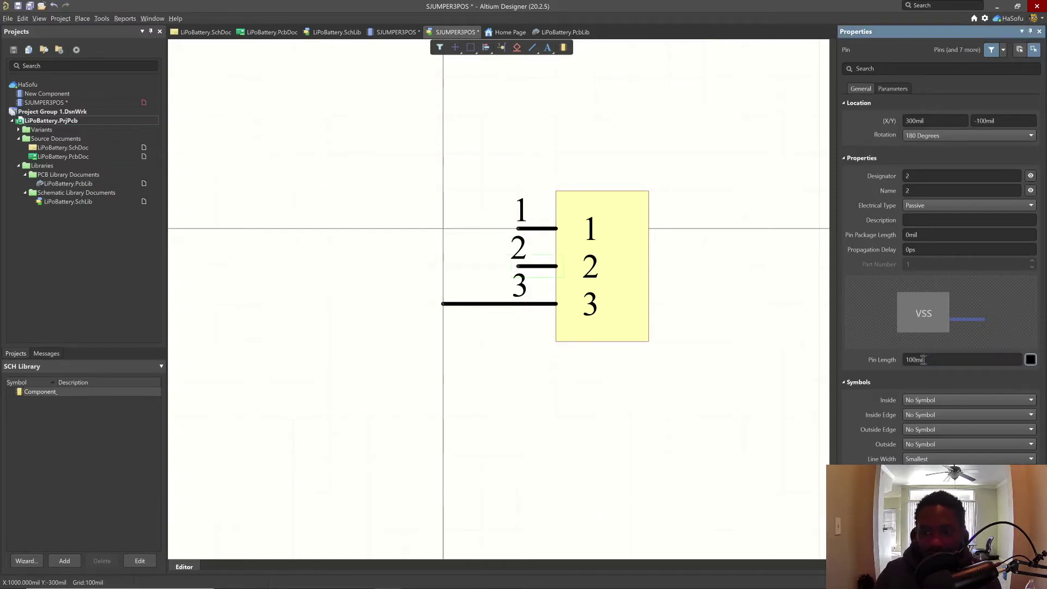
{"action": "left_click", "coordinate": [484, 305]}
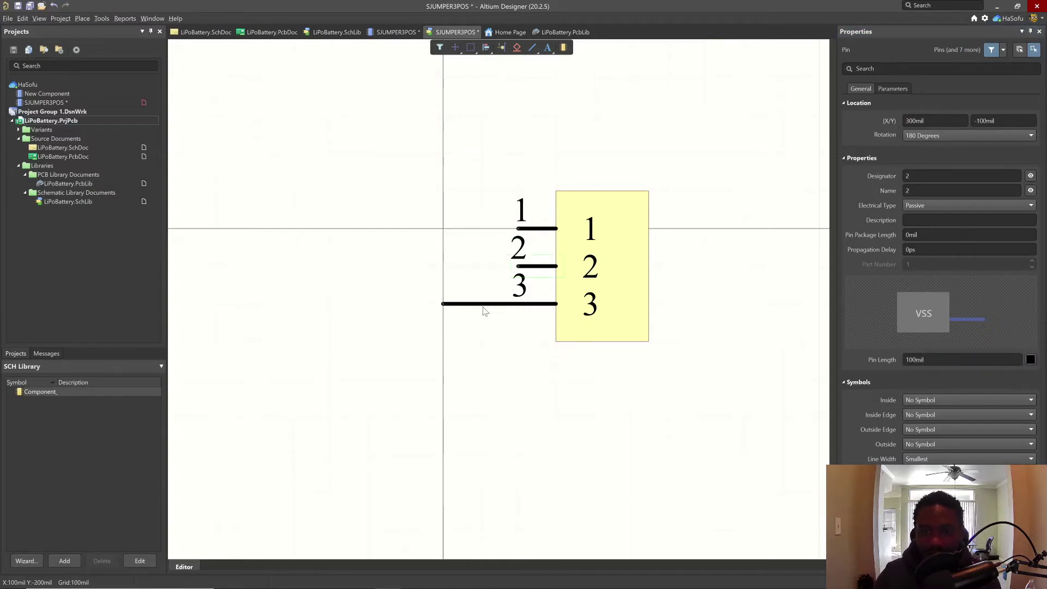
{"action": "left_click", "coordinate": [928, 360]}
{"action": "type", "text": "100"}
{"action": "key", "text": "Return"}
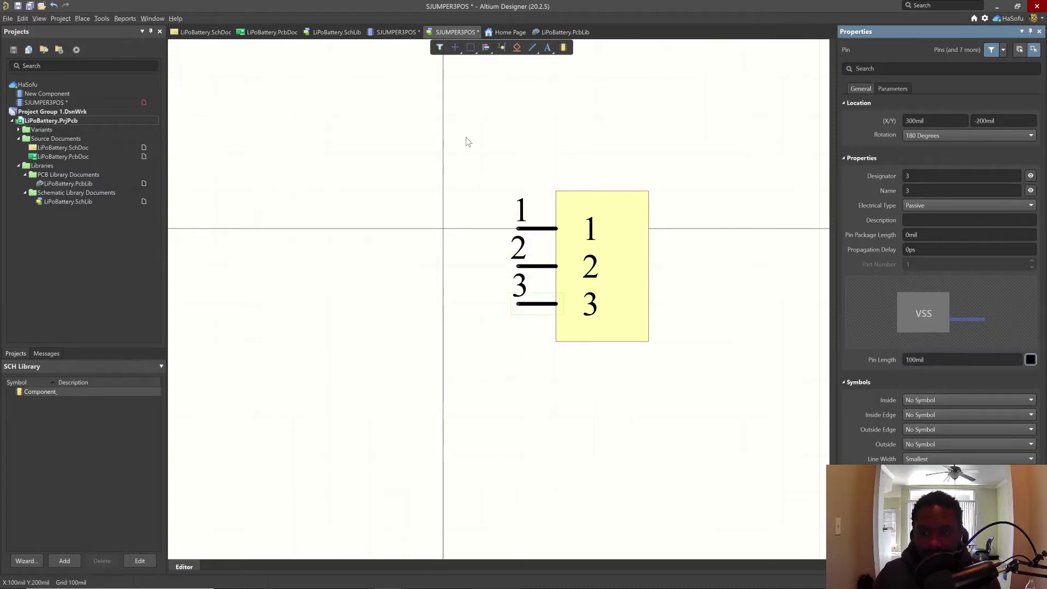
- Delete the yellow body rectangle and move pin 1 to X -100 mil, Y 0 mil
{"action": "left_click", "coordinate": [625, 219]}
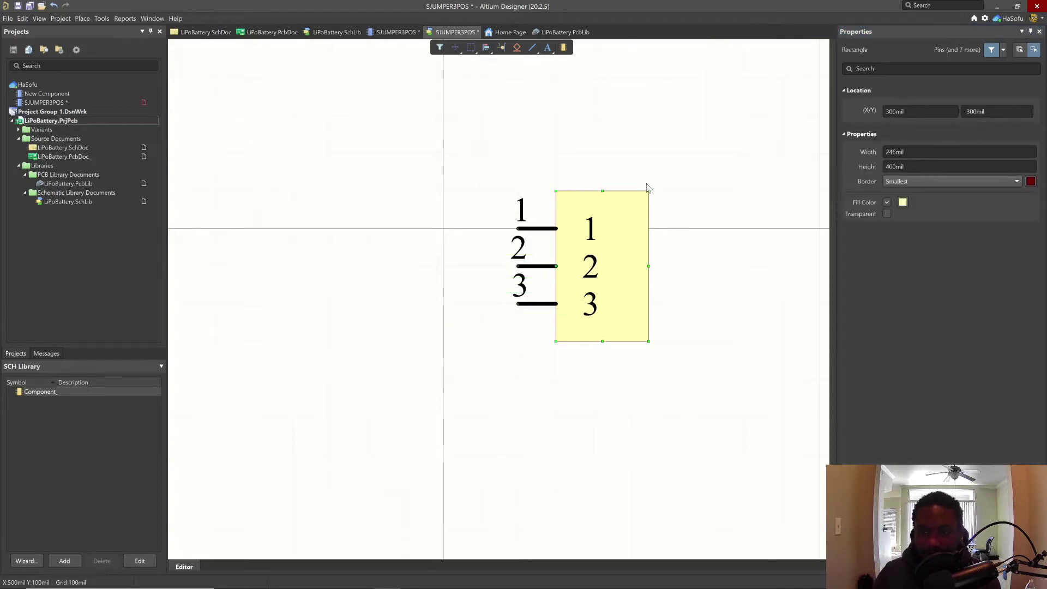
{"action": "key", "text": "Delete"}
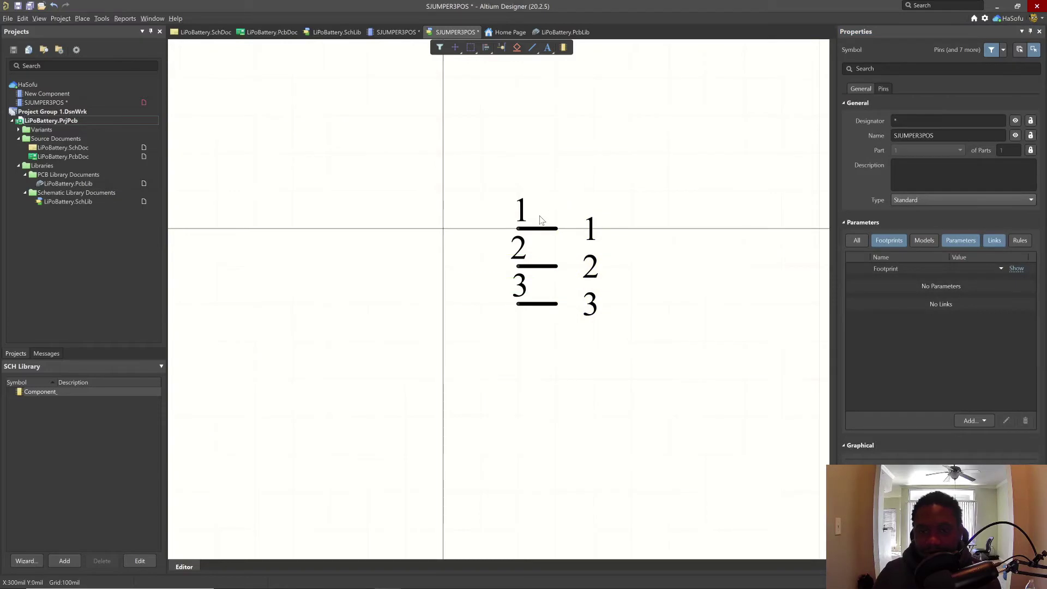
{"action": "left_click_drag", "start_coordinate": [543, 232], "coordinate": [412, 233]}
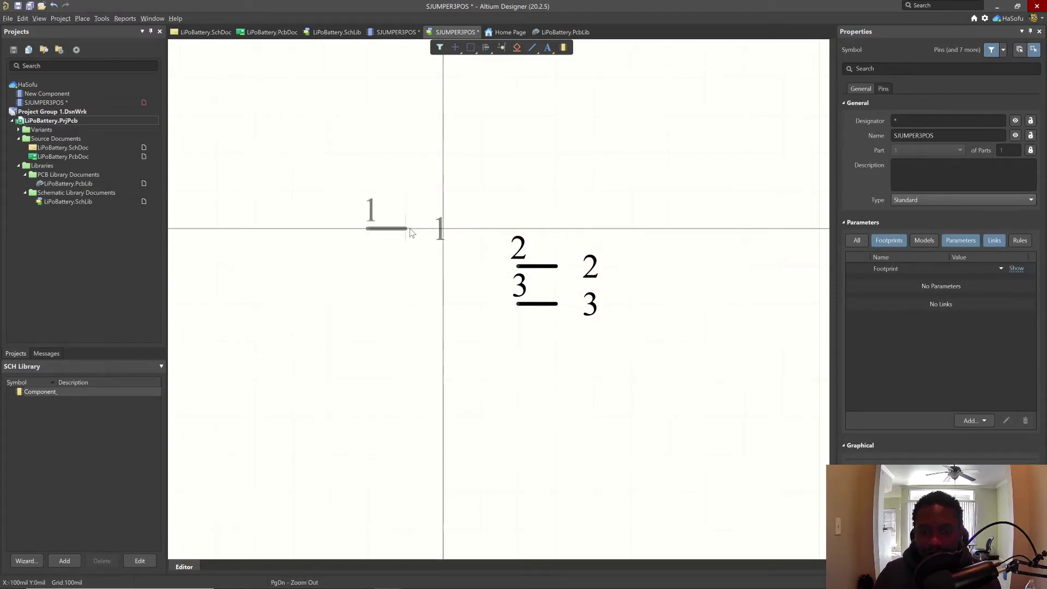
- Check the jumper in the USB LiPoly charger schematic PDF and delete pin 3 from the symbol
{"action": "key", "text": "ctrl+Left"}
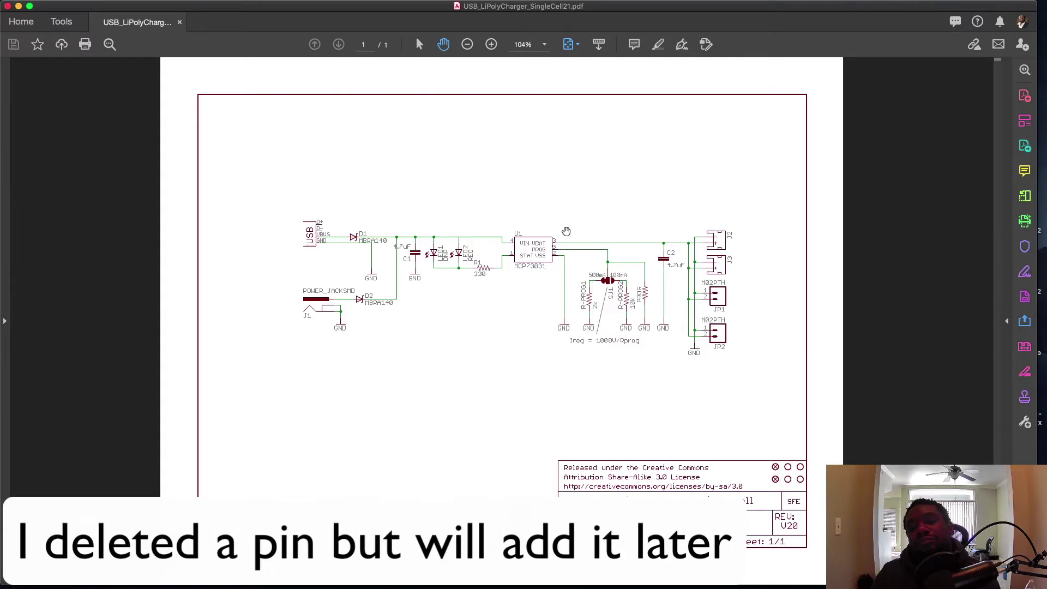
{"action": "key", "text": "ctrl+Right"}
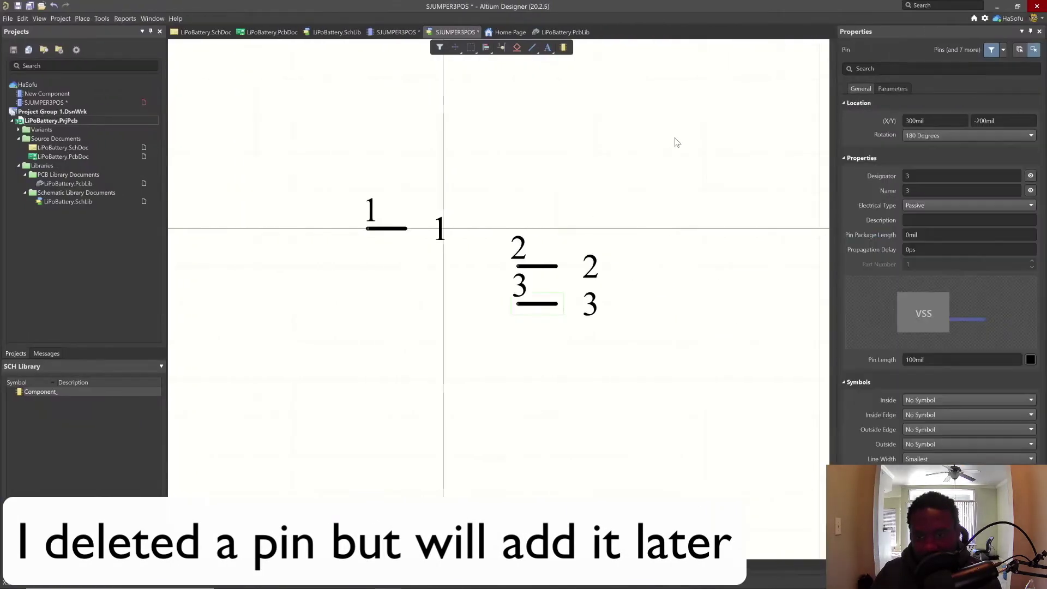
{"action": "key", "text": "Delete"}
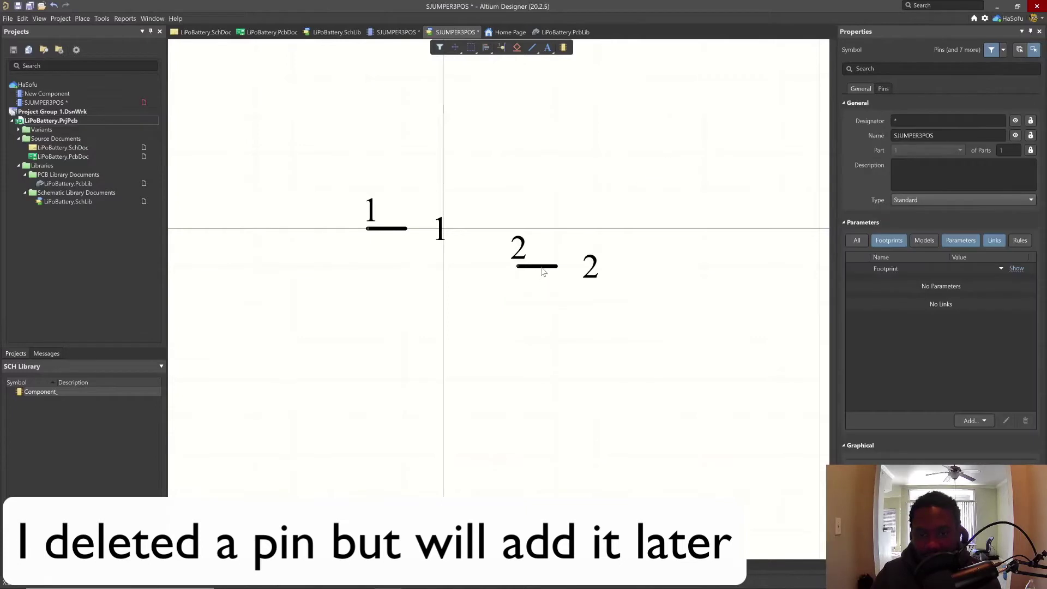
- Rotate pin 2 to 0 degrees and place it opposite pin 1 at X 100 mil, Y 0 mil
{"action": "left_click_drag", "start_coordinate": [547, 259], "coordinate": [515, 228]}
{"action": "key", "text": "space"}
{"action": "key", "text": "space"}
{"action": "key", "text": "Left"}
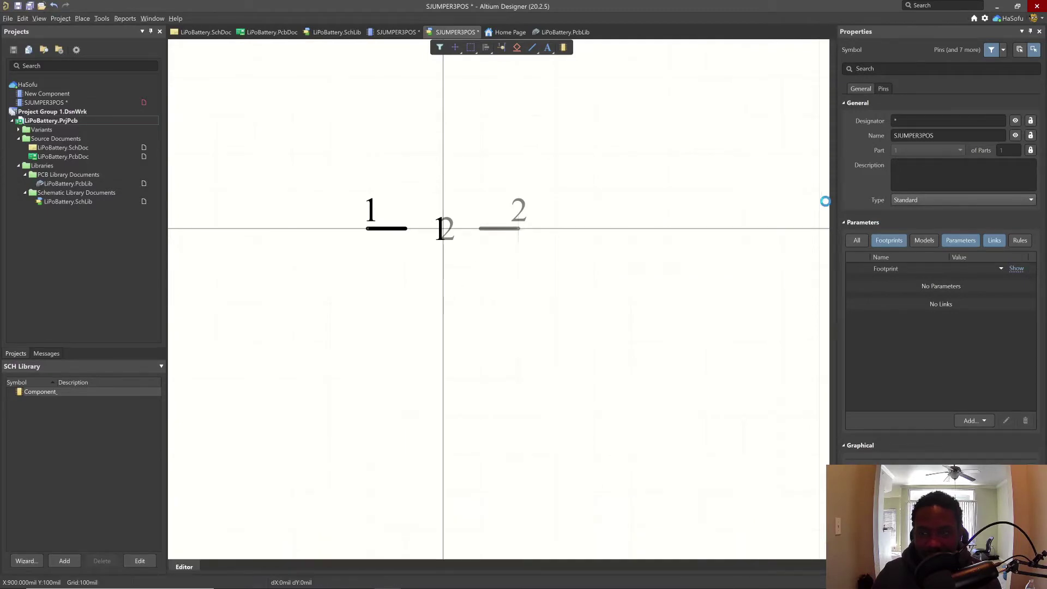
{"action": "key", "text": "Return"}
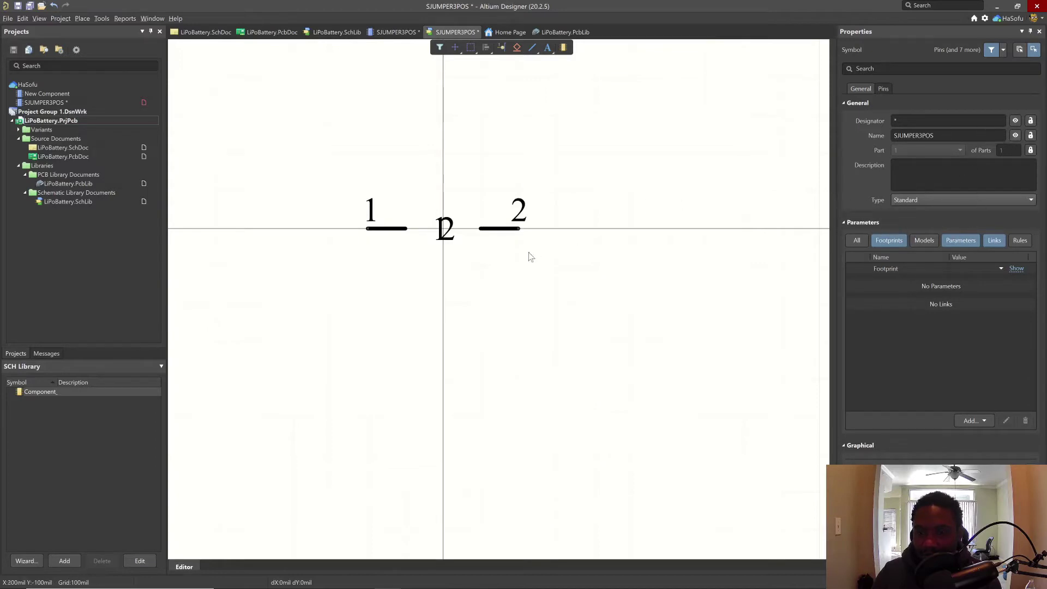
- Hide the names and designators of pins 1 and 2
{"action": "left_click", "coordinate": [500, 234]}
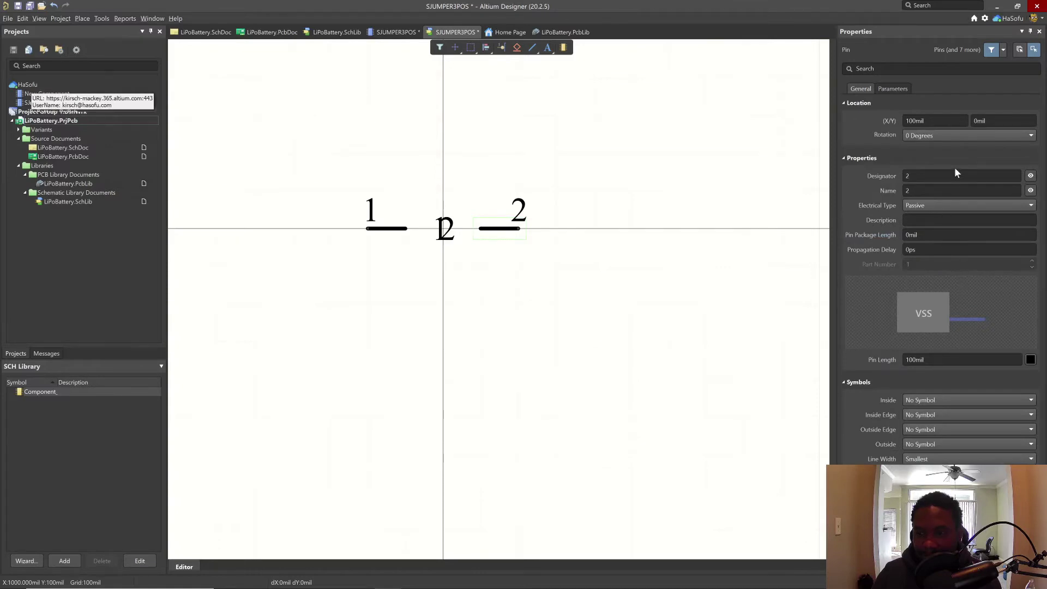
{"action": "left_click", "coordinate": [1031, 191]}
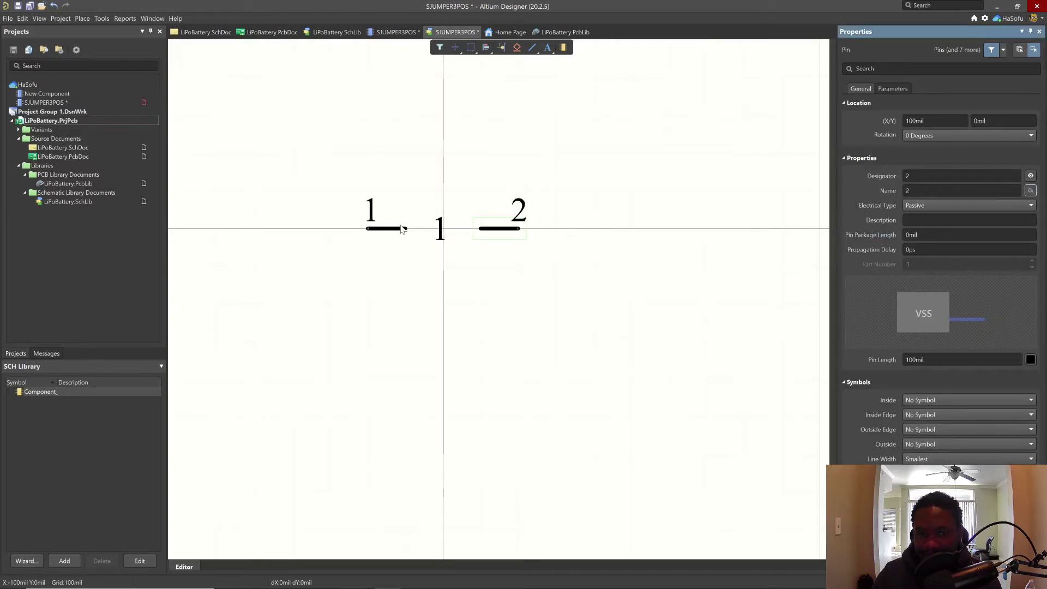
{"action": "left_click", "coordinate": [404, 227]}
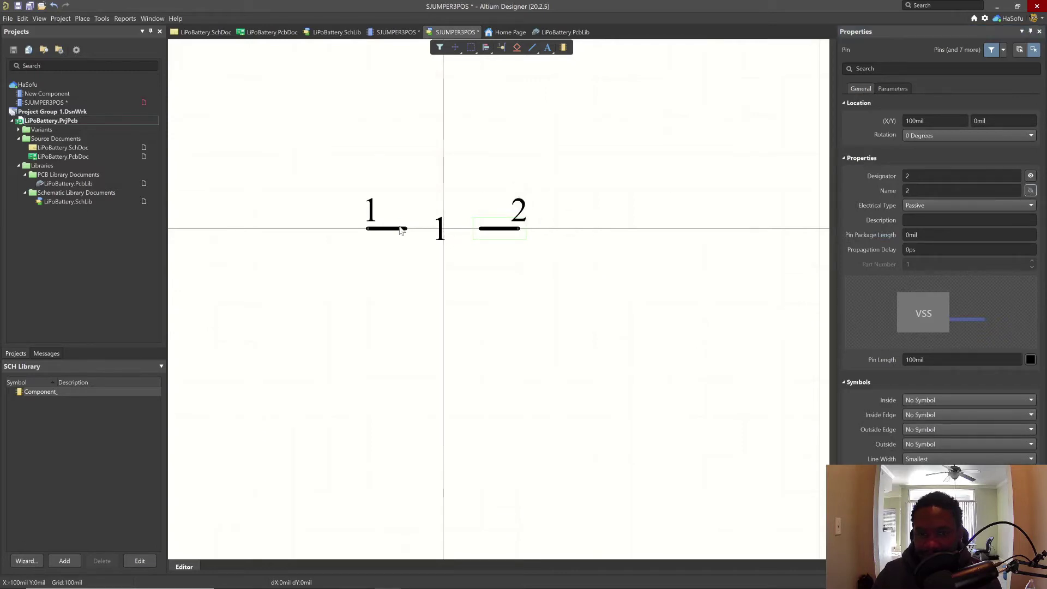
{"action": "left_click", "coordinate": [1030, 194]}
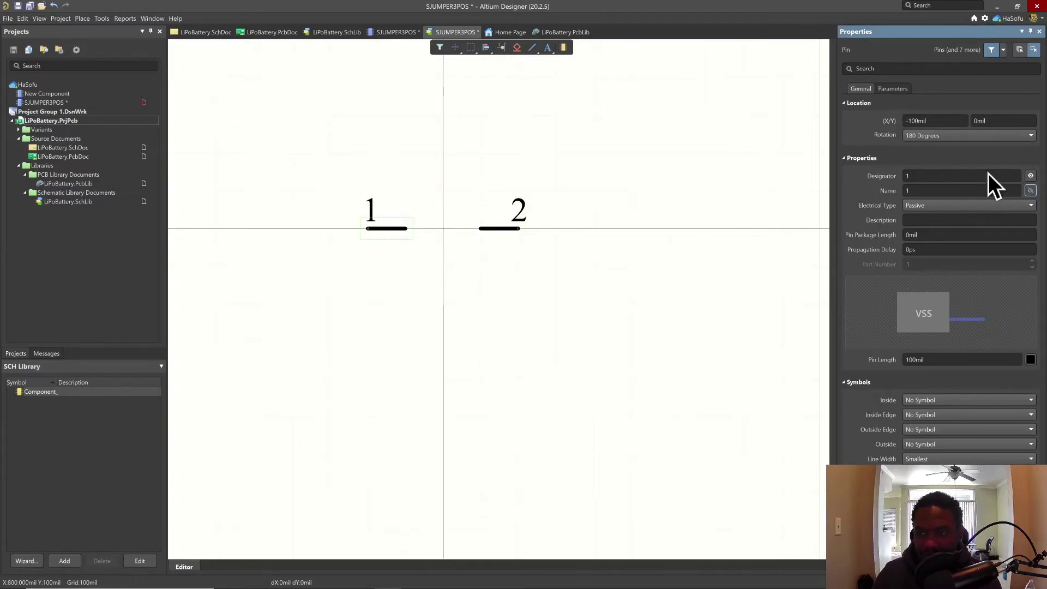
{"action": "left_click", "coordinate": [1031, 177]}
{"action": "left_click", "coordinate": [508, 229]}
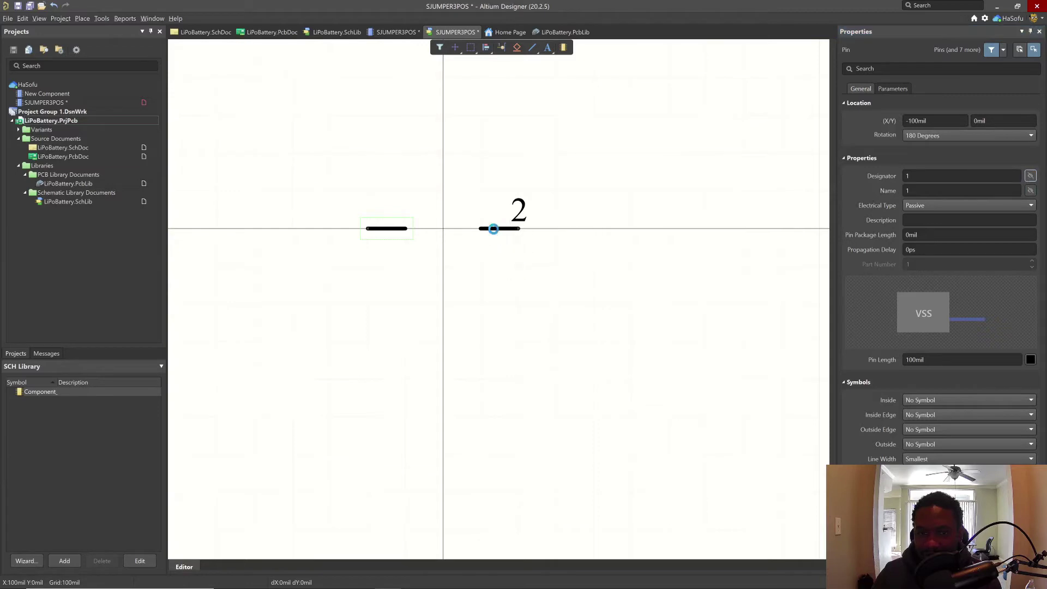
{"action": "left_click", "coordinate": [1031, 176]}
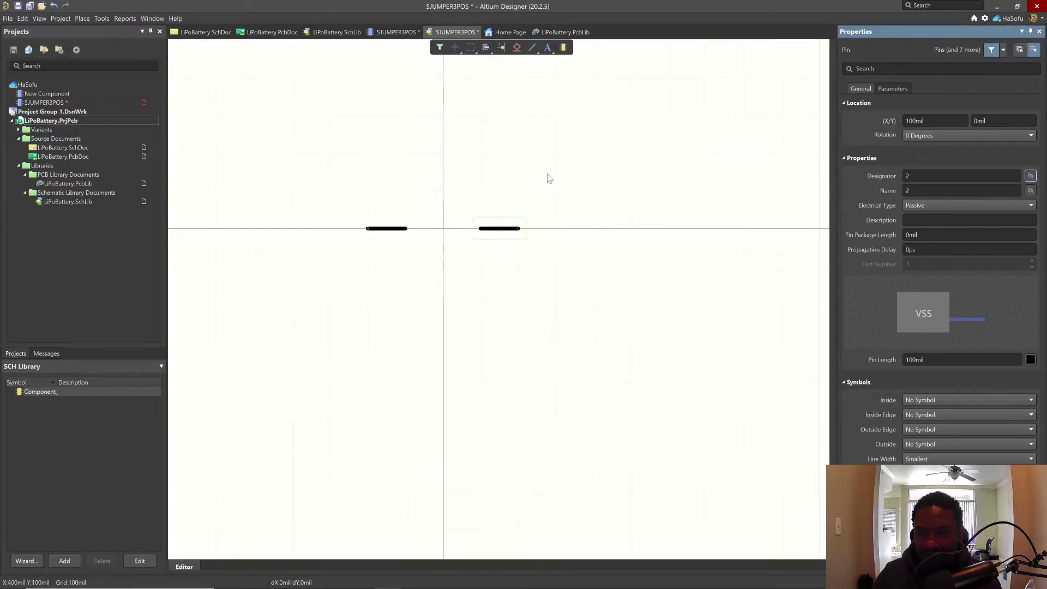
{"action": "left_click", "coordinate": [399, 177]}
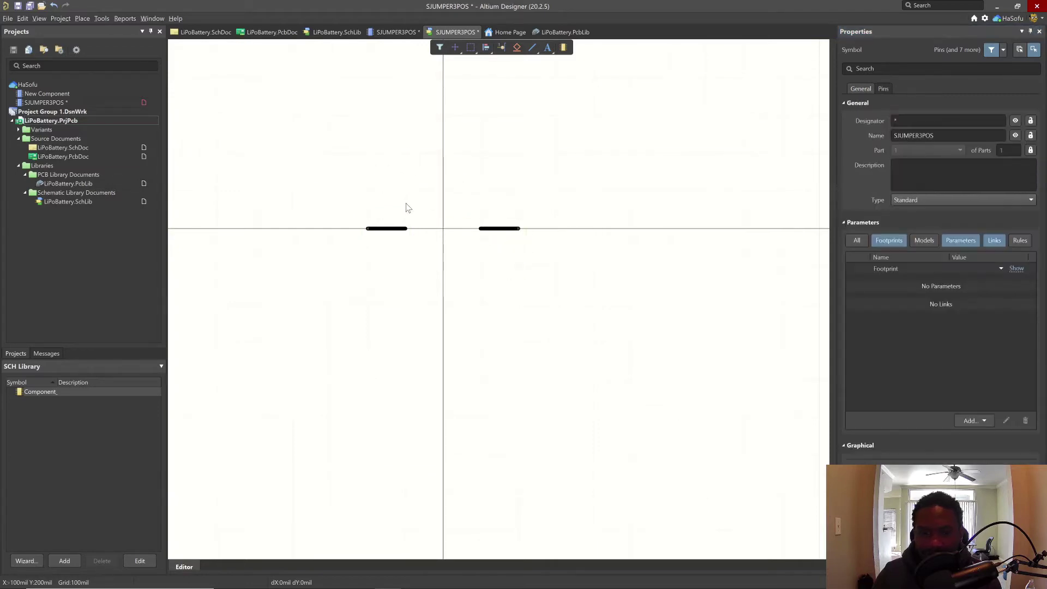
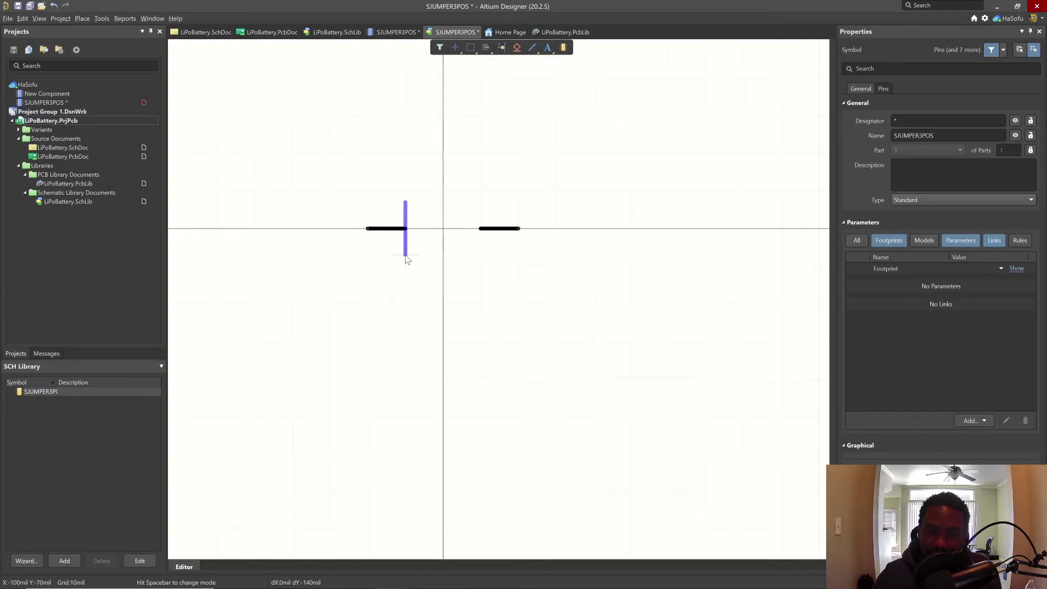
- Outline the H-shaped polygon's left and bottom edges from X -100 to 20 mil at Y -70 mil, notching X -60 to -30 mil up to Y -30 mil
{"action": "scroll", "coordinate": [406, 261], "scroll_direction": "down", "scroll_amount": 1, "text": "ctrl"}
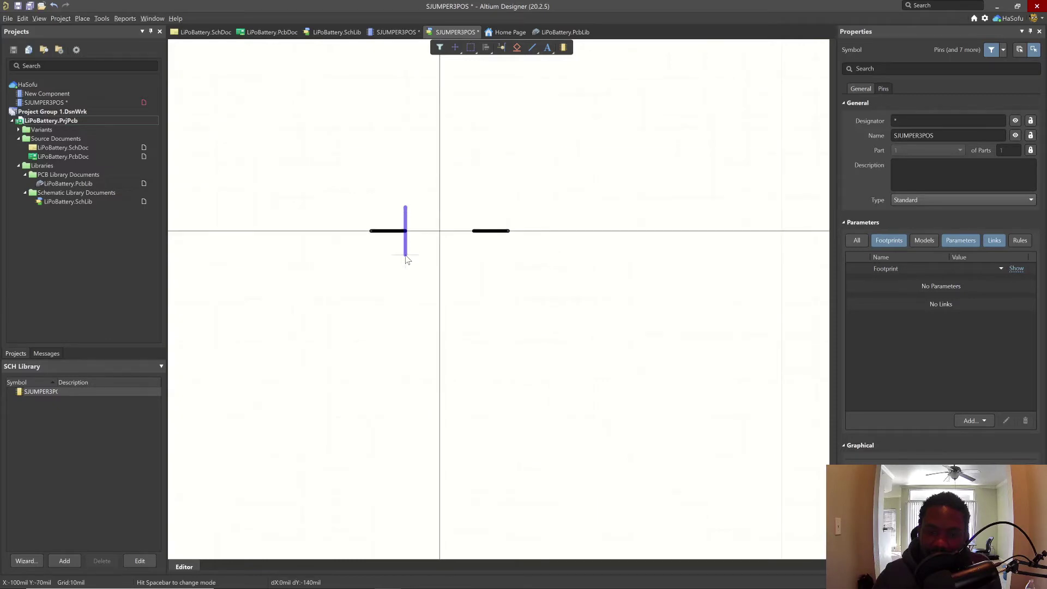
{"action": "scroll", "coordinate": [406, 260], "scroll_direction": "up", "scroll_amount": 3, "text": "ctrl"}
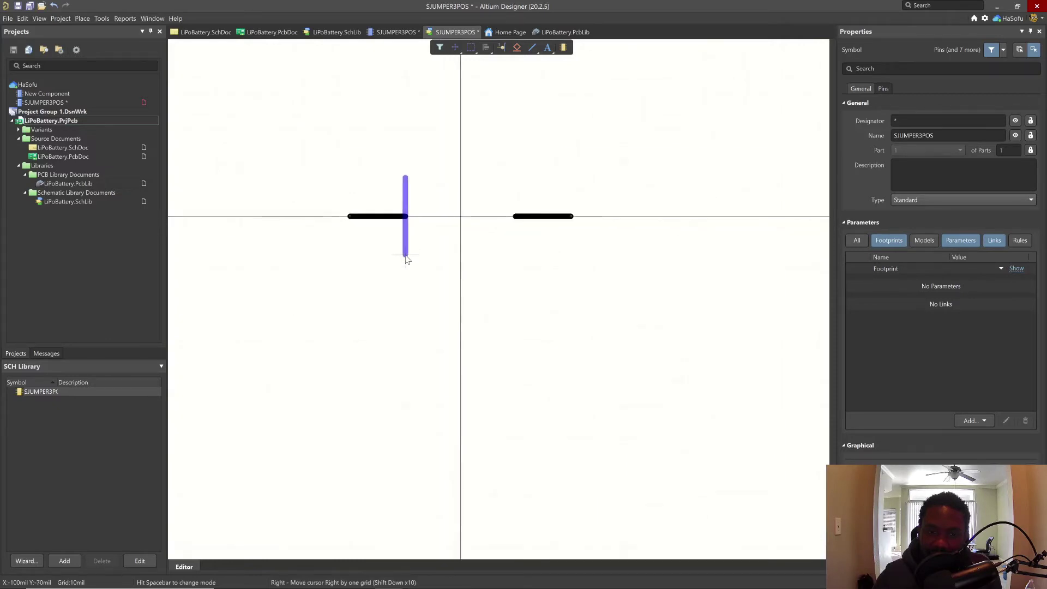
{"action": "scroll", "coordinate": [406, 259], "scroll_direction": "up", "scroll_amount": 1, "text": "ctrl"}
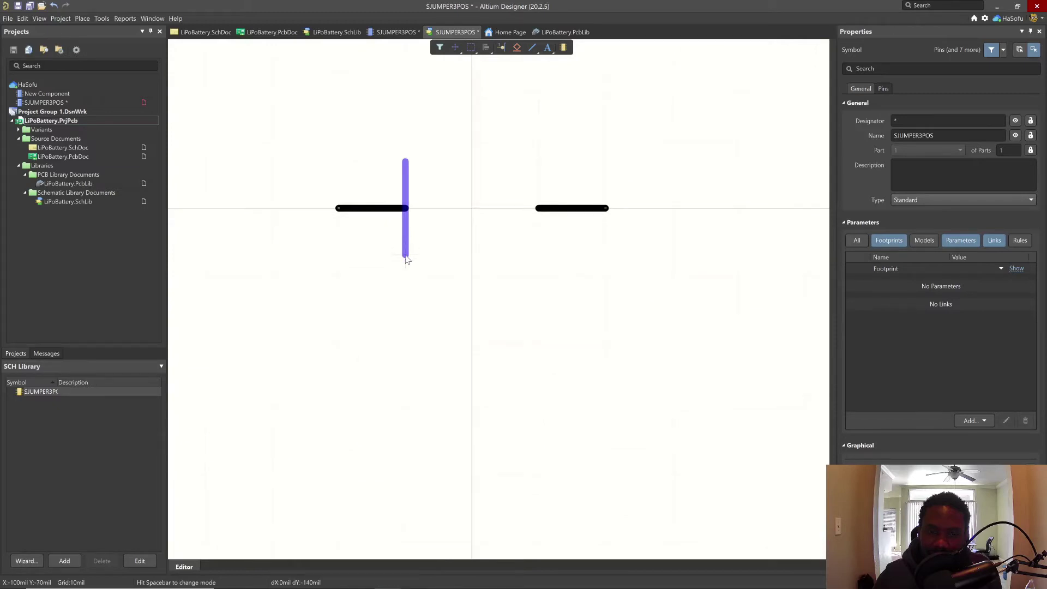
{"action": "left_click", "coordinate": [405, 257]}
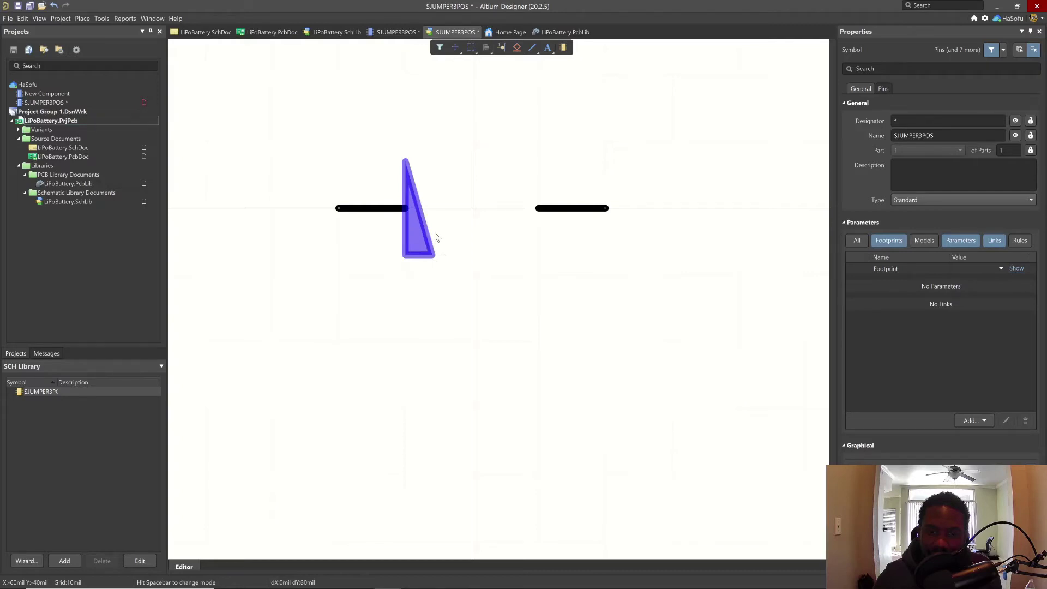
{"action": "left_click", "coordinate": [435, 255]}
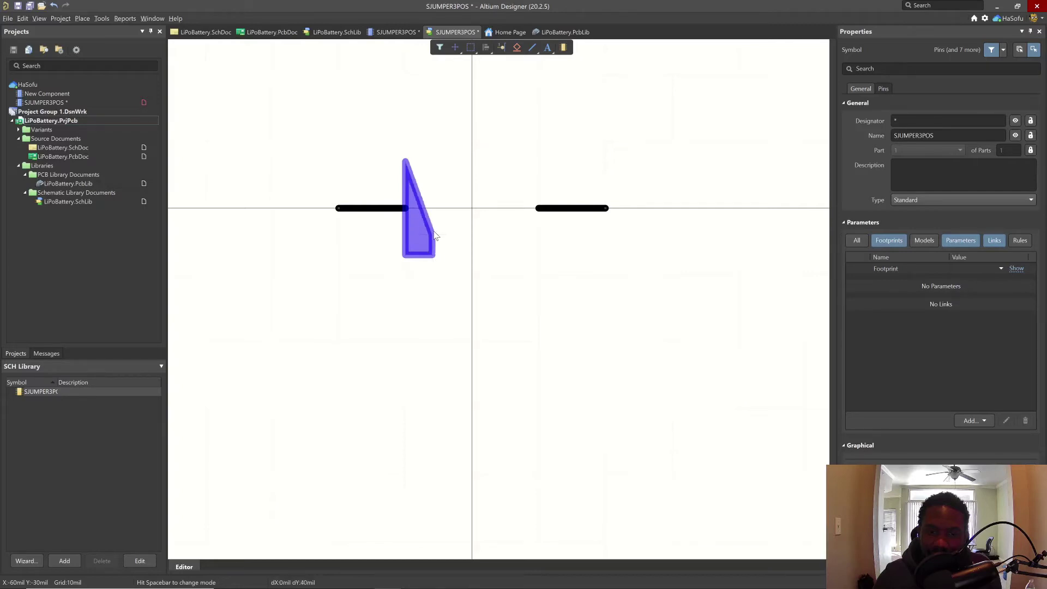
{"action": "left_click", "coordinate": [434, 234]}
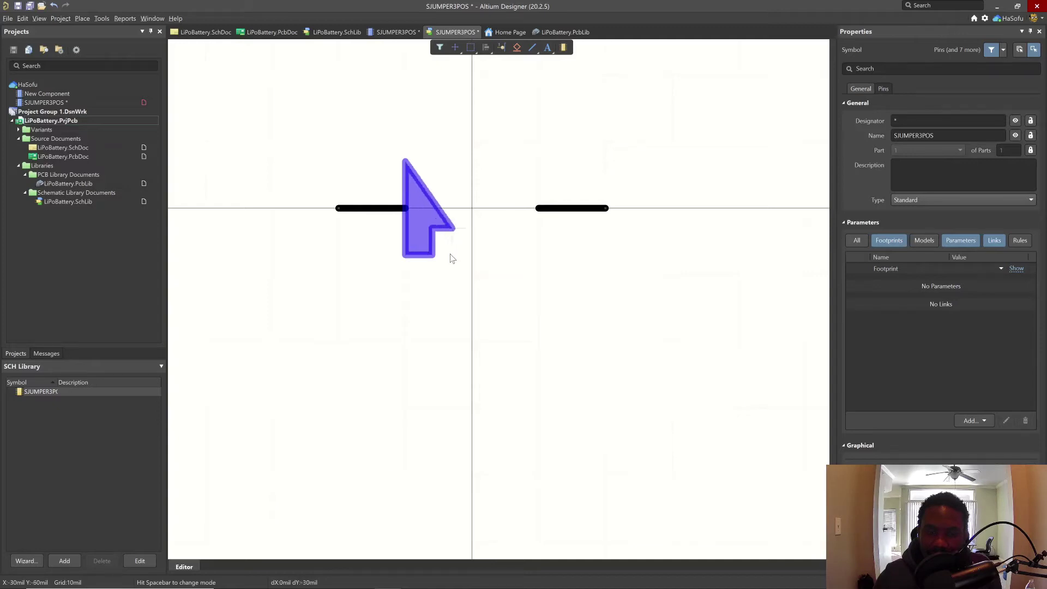
{"action": "left_click", "coordinate": [454, 255]}
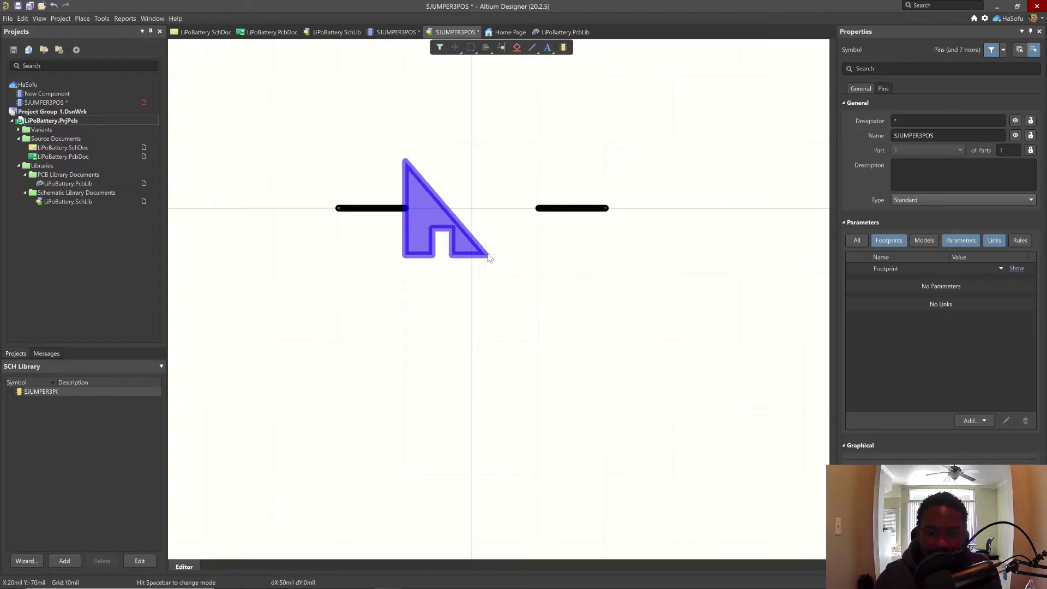
{"action": "left_click", "coordinate": [489, 258]}
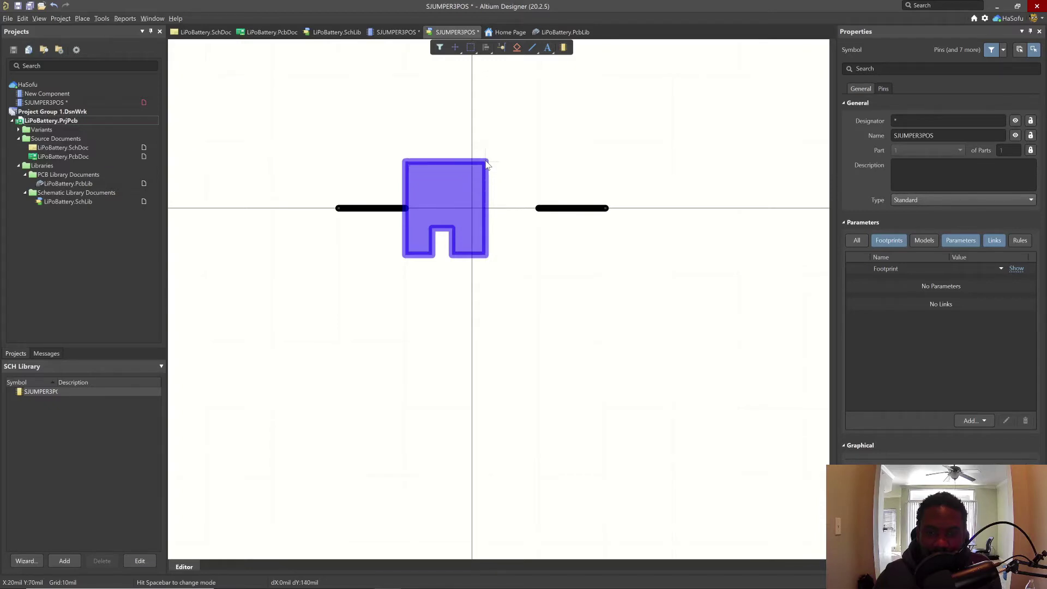
- Complete the H-shaped polygon along Y 70 mil, notching X -30 to -60 mil down to Y 30 mil and closing it at X -100 mil
{"action": "left_click", "coordinate": [453, 162]}
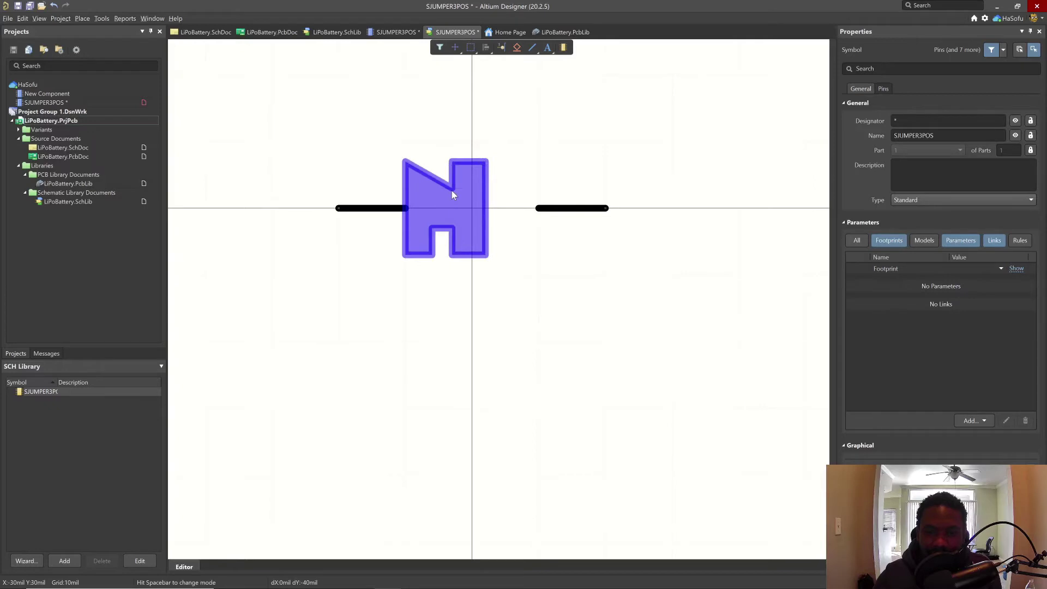
{"action": "left_click", "coordinate": [452, 191]}
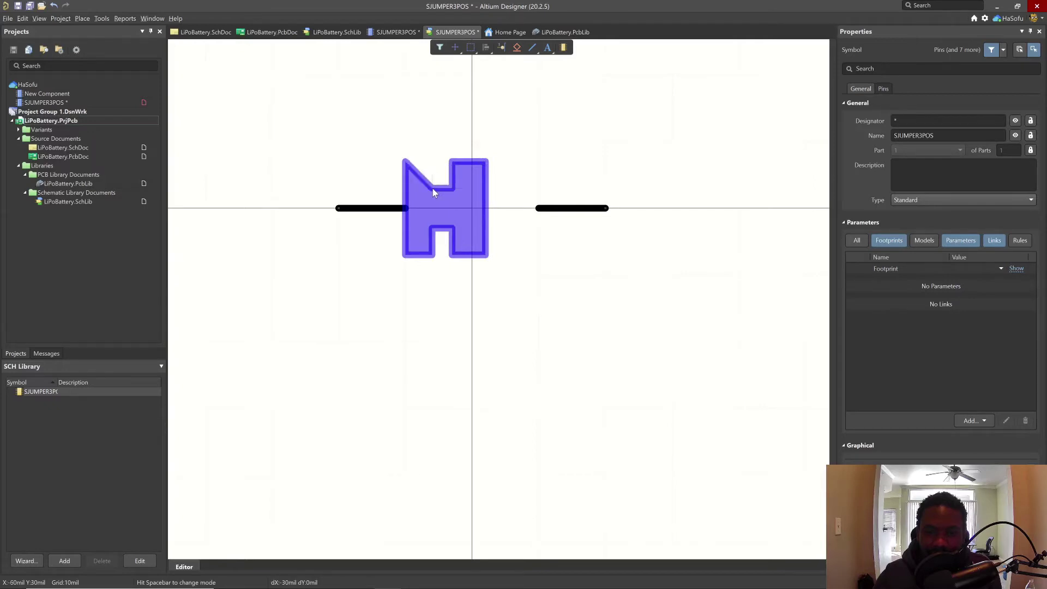
{"action": "left_click", "coordinate": [431, 190]}
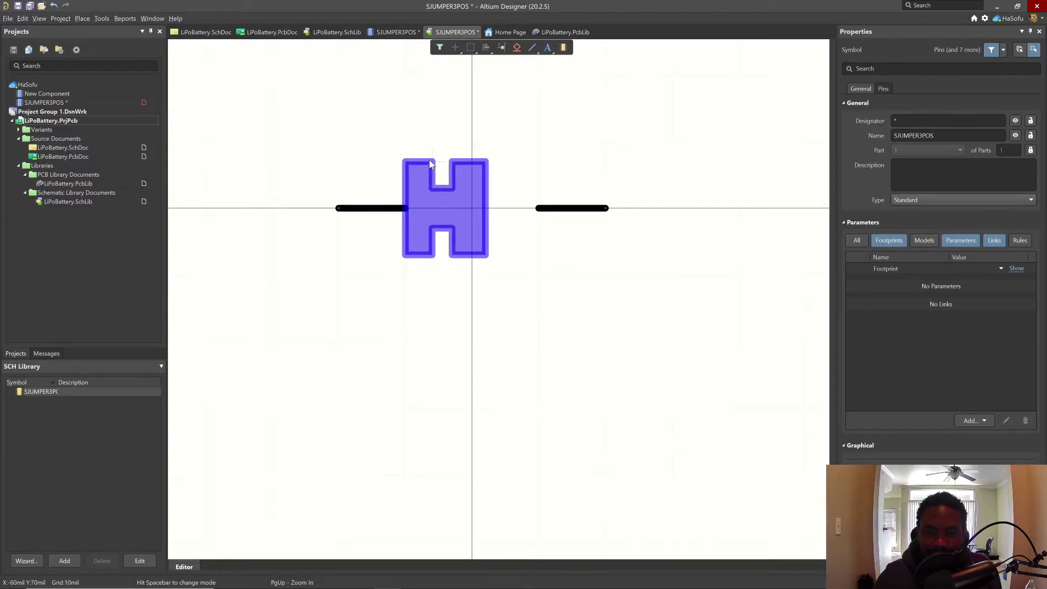
{"action": "left_click", "coordinate": [431, 162]}
{"action": "left_click", "coordinate": [406, 166]}
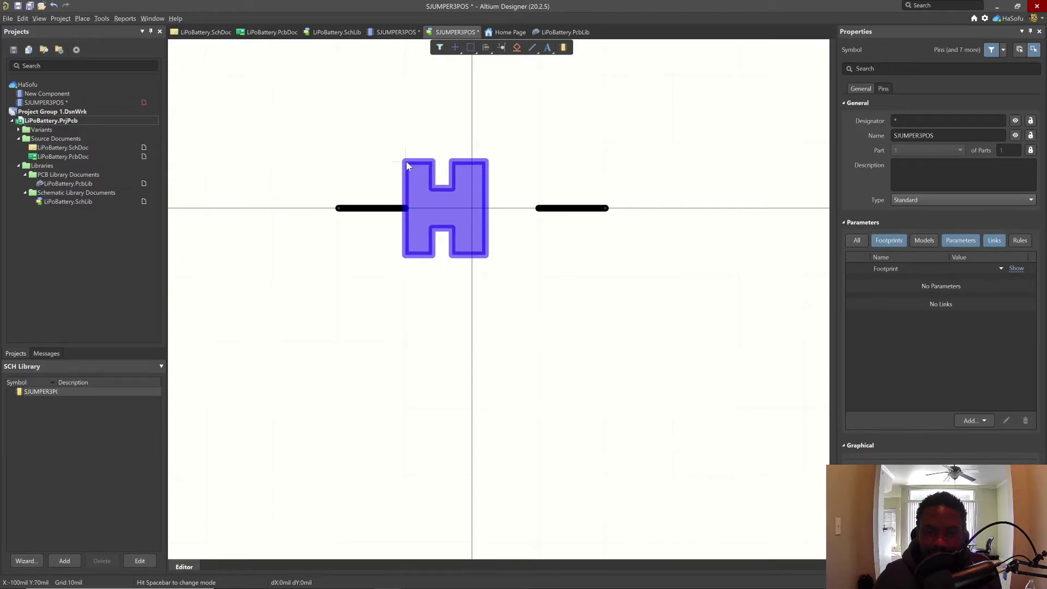
{"action": "left_click", "coordinate": [440, 135]}
{"action": "right_click", "coordinate": [485, 143]}
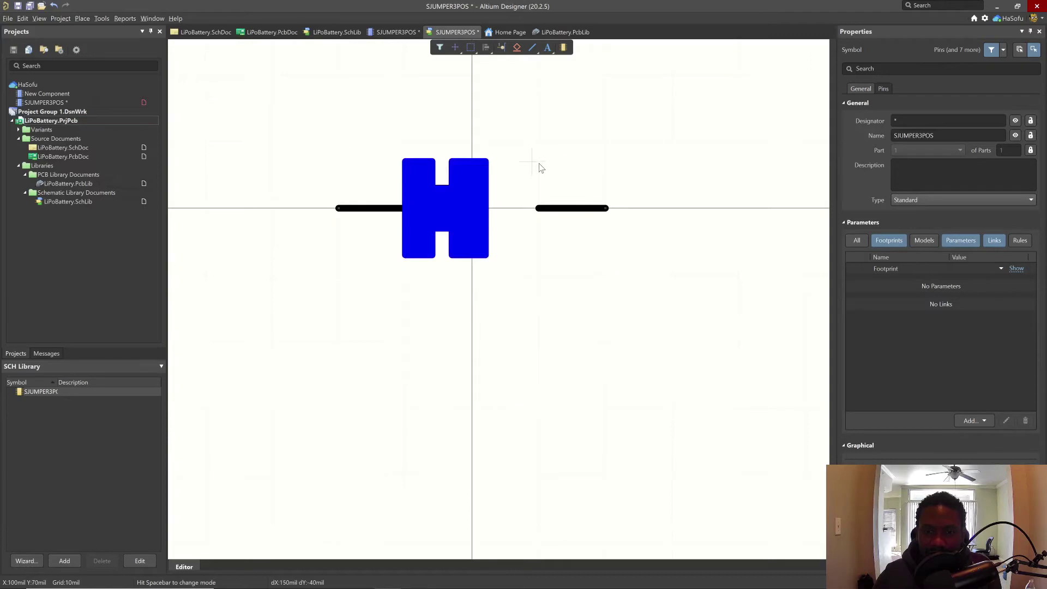
- Draw a rectangular polygon at pin 2 from X 50 to 100 mil and Y -70 to 70 mil, and end polygon placement
{"action": "key", "text": "Home"}
{"action": "left_click", "coordinate": [539, 162]}
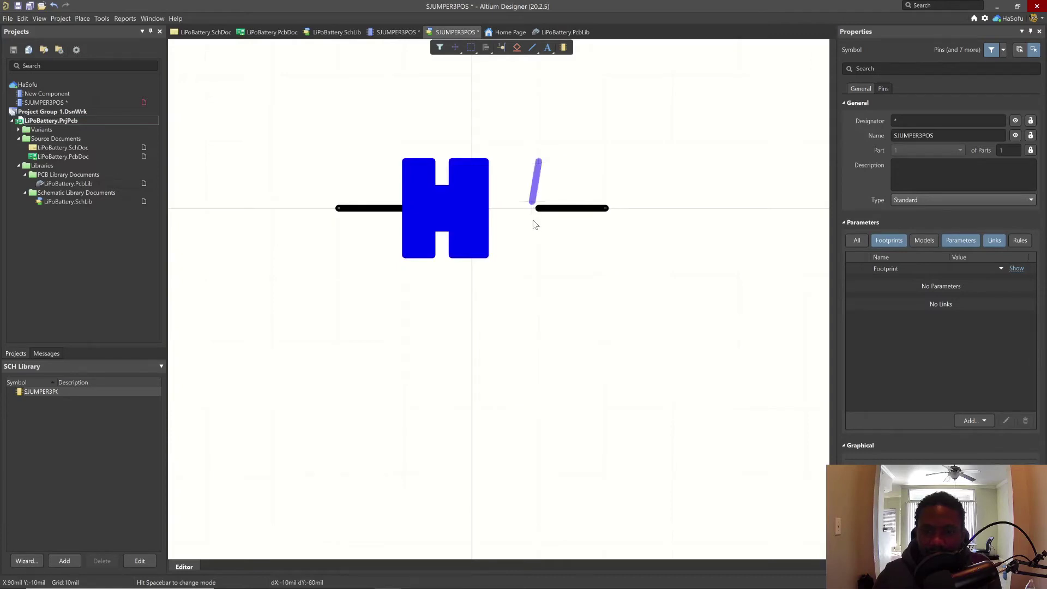
{"action": "left_click", "coordinate": [539, 258]}
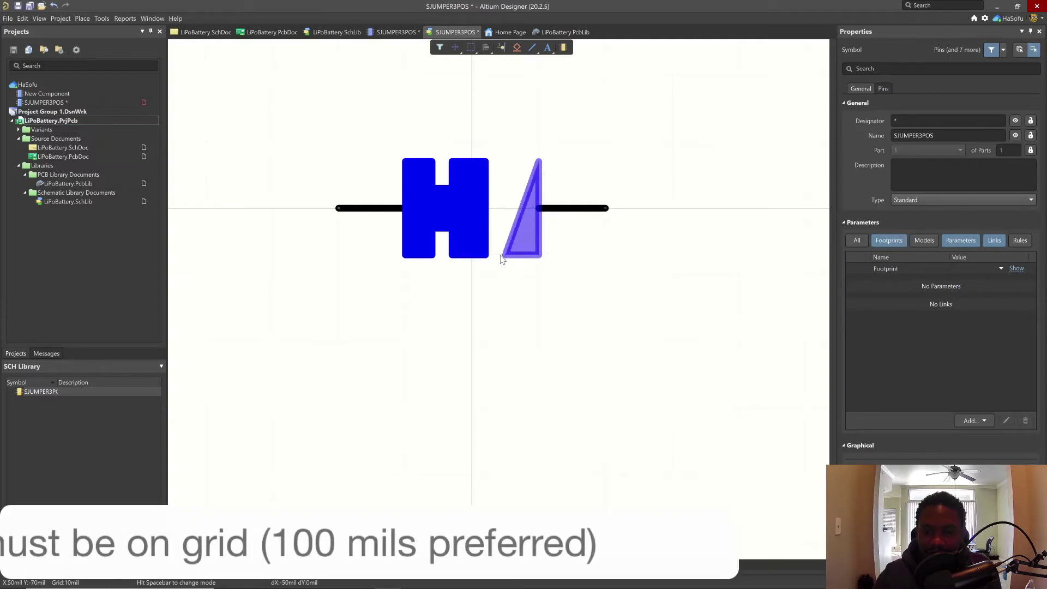
{"action": "key", "text": "End"}
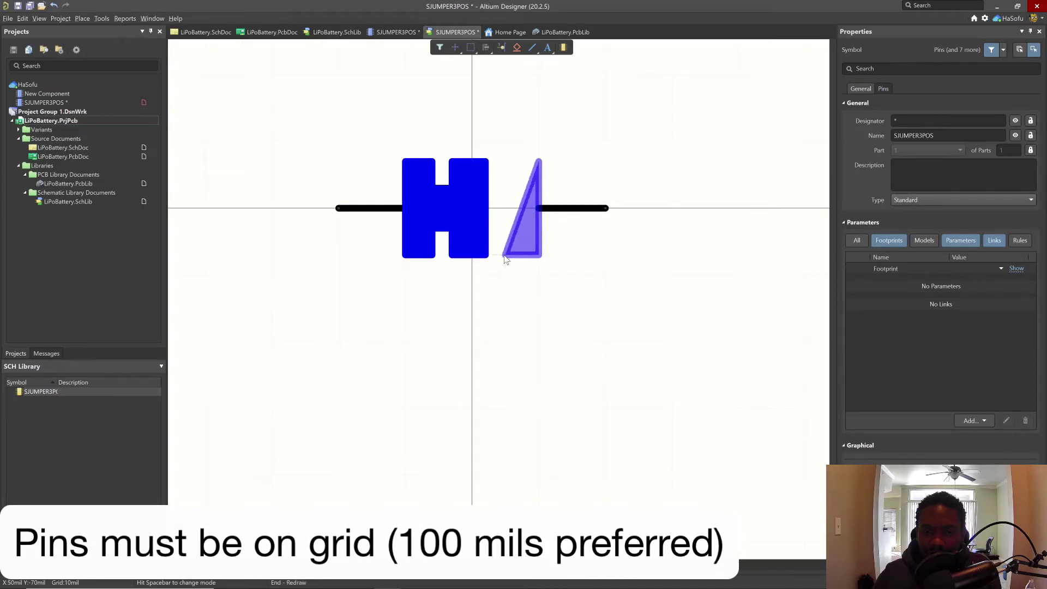
{"action": "left_click", "coordinate": [504, 256]}
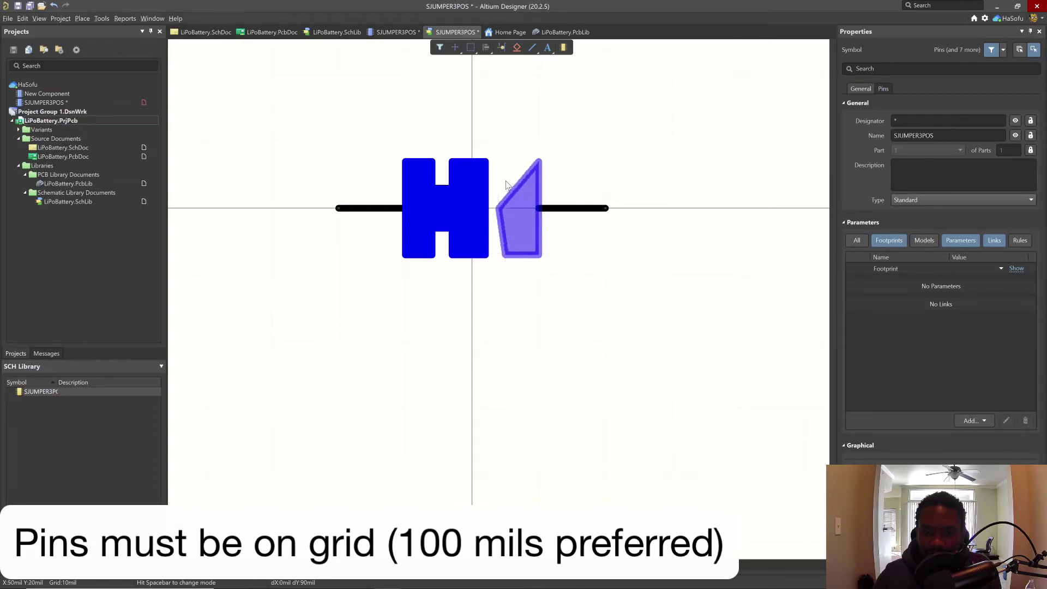
{"action": "key", "text": "End"}
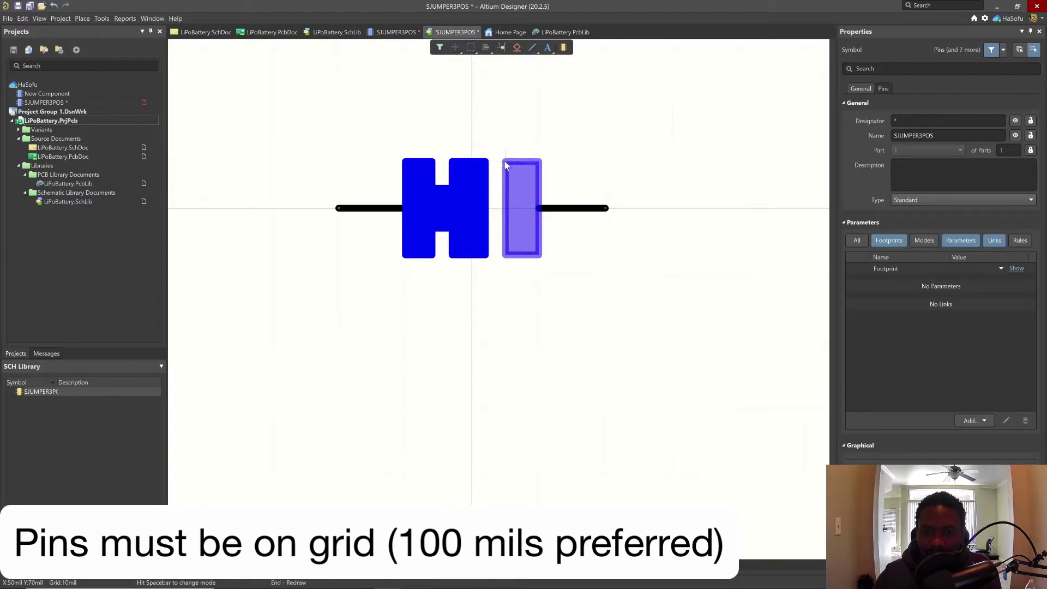
{"action": "left_click", "coordinate": [510, 167]}
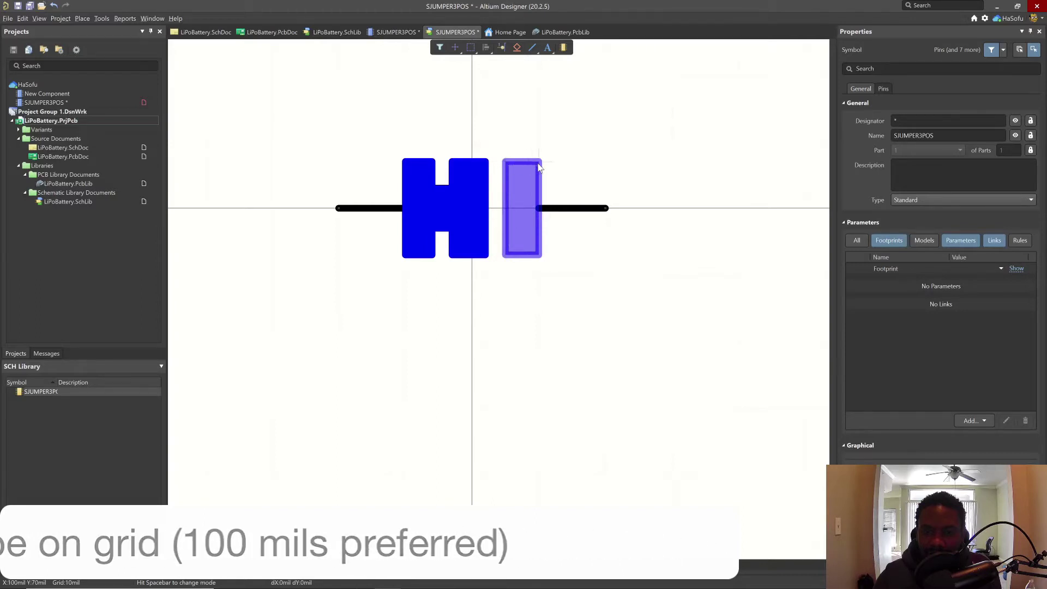
{"action": "key", "text": "Page_Up"}
{"action": "left_click", "coordinate": [547, 157]}
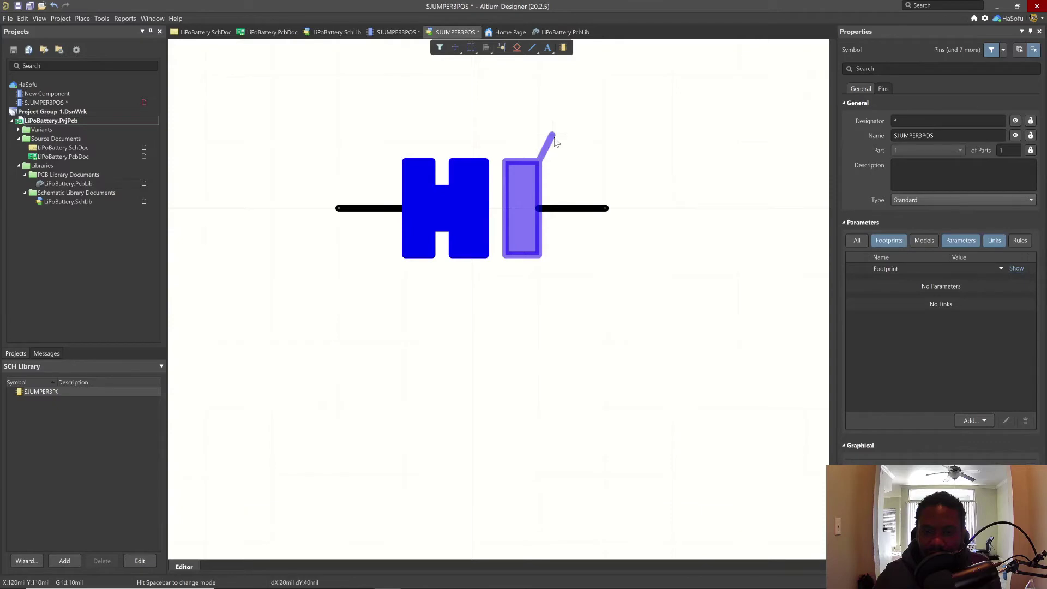
{"action": "right_click", "coordinate": [559, 143]}
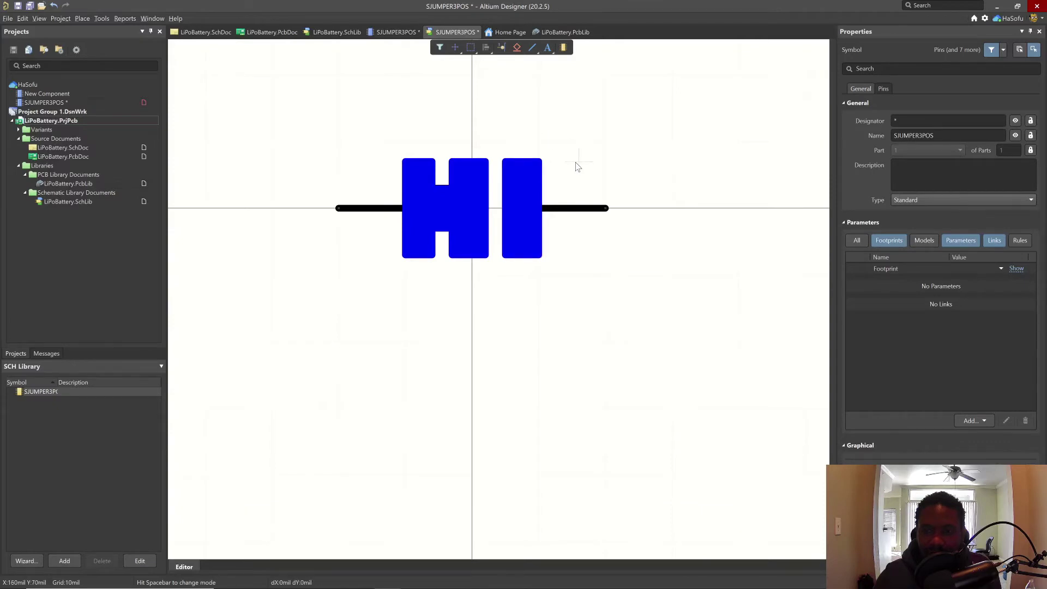
- Examine the border width and fill color options of the rectangular region beside pin 2
{"action": "left_click", "coordinate": [520, 191]}
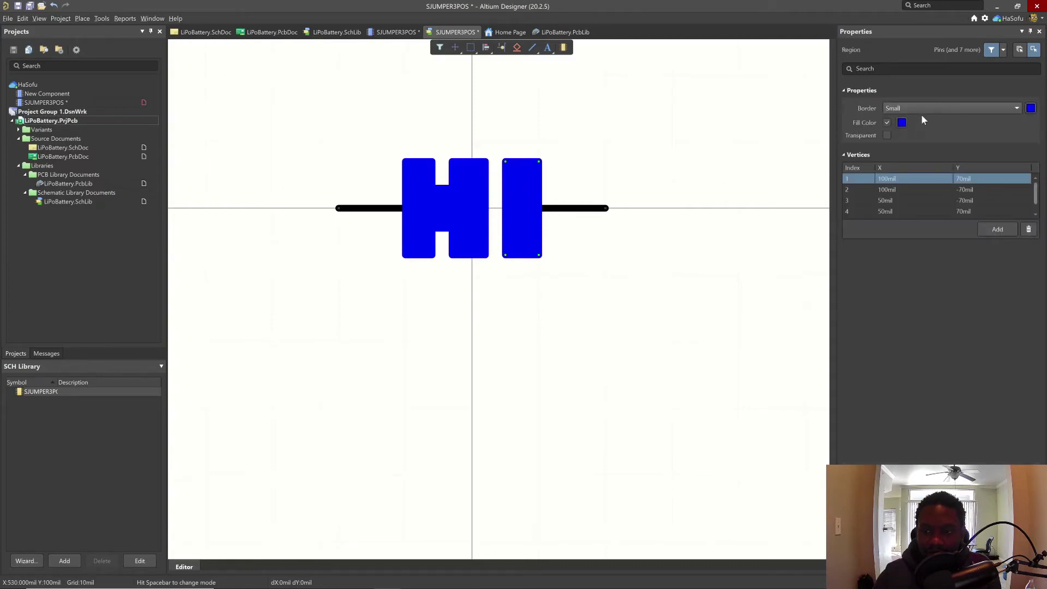
{"action": "left_click", "coordinate": [999, 108]}
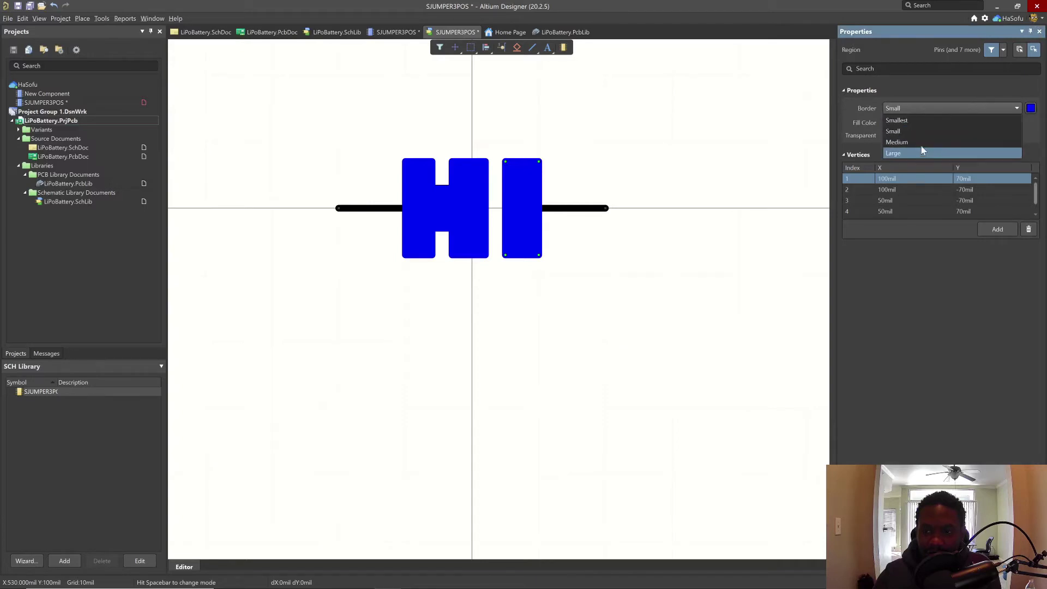
{"action": "left_click", "coordinate": [971, 132]}
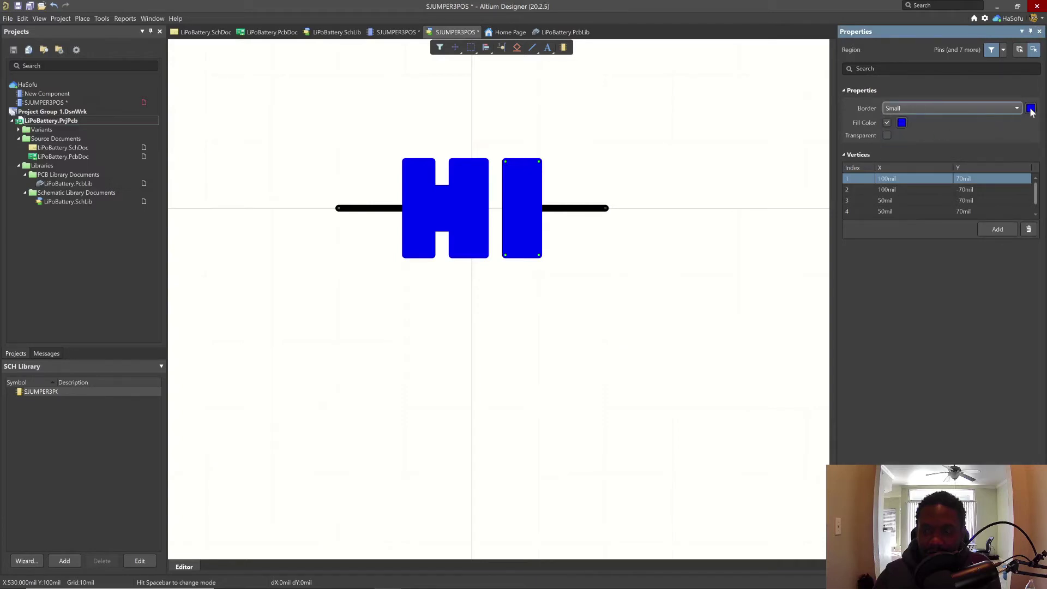
{"action": "left_click", "coordinate": [901, 123]}
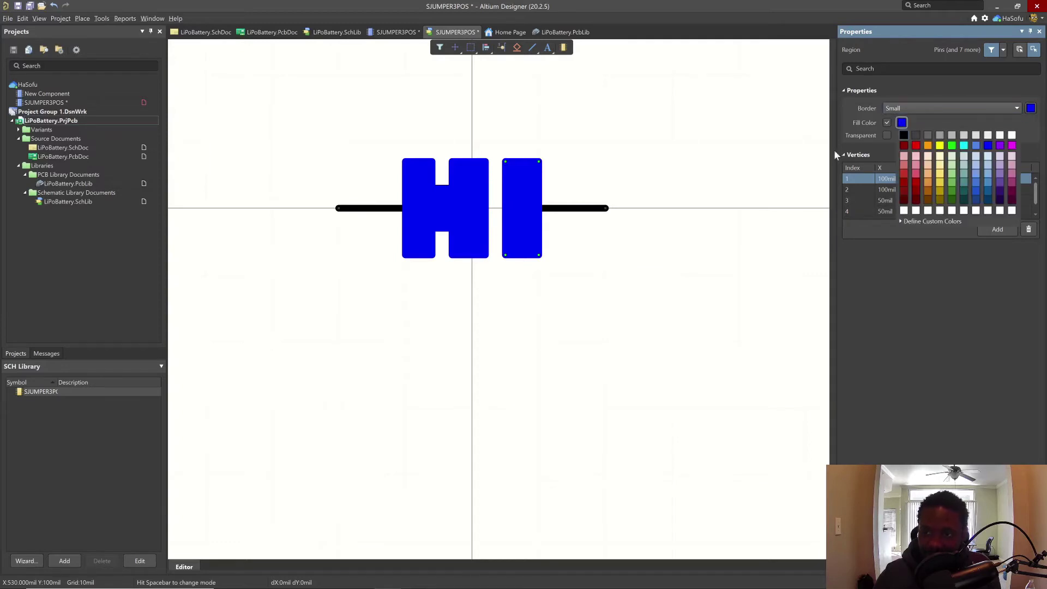
{"action": "left_click", "coordinate": [926, 124]}
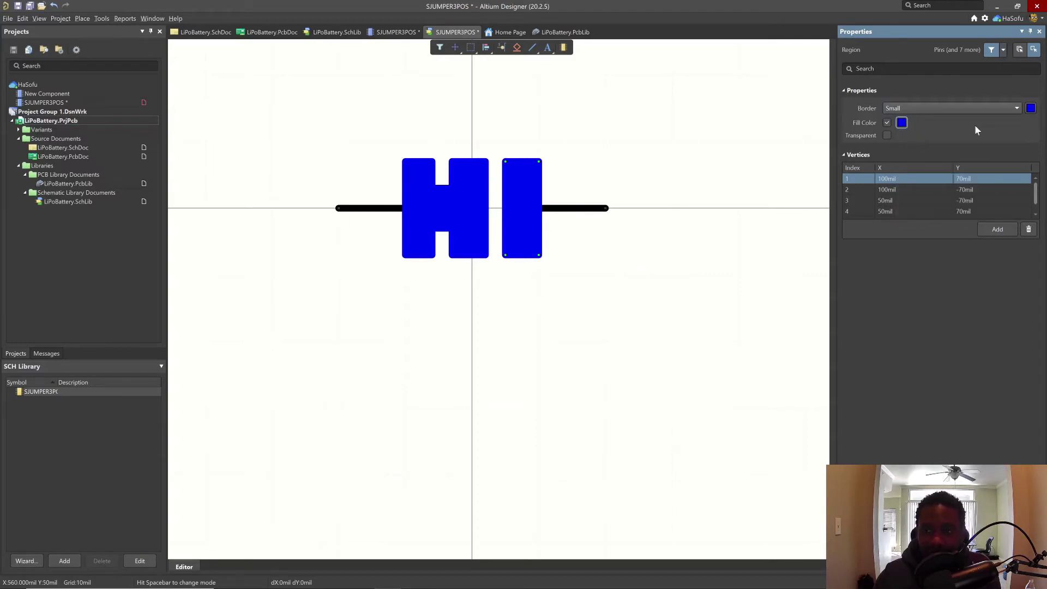
{"action": "left_click", "coordinate": [407, 114]}
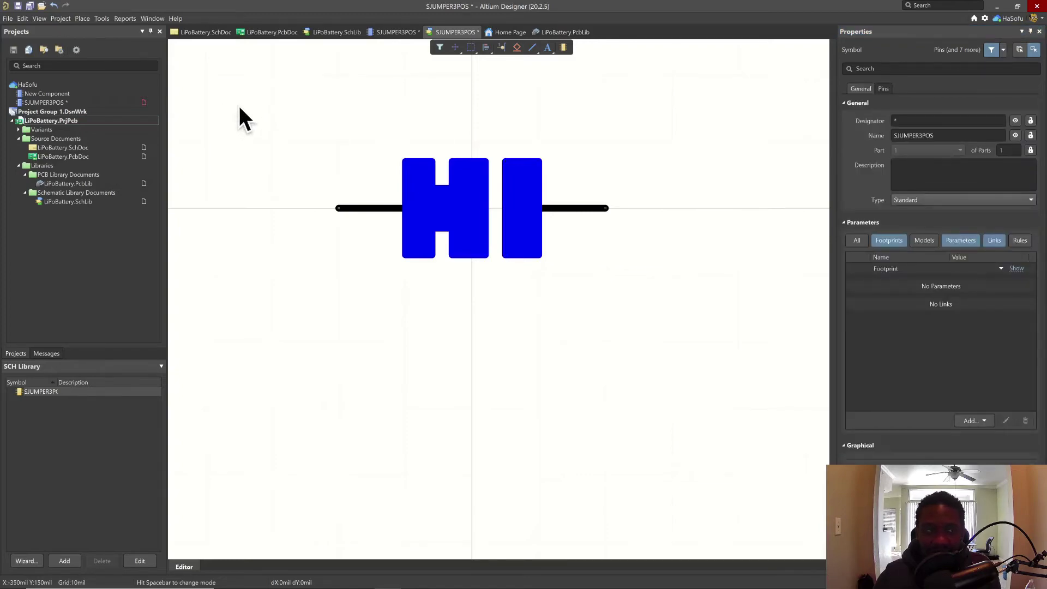
- Check the jumper in the reference schematic PDF, and configure a new pin 3 with a 100 mil length and hidden name
{"action": "key", "text": "ctrl+Left"}
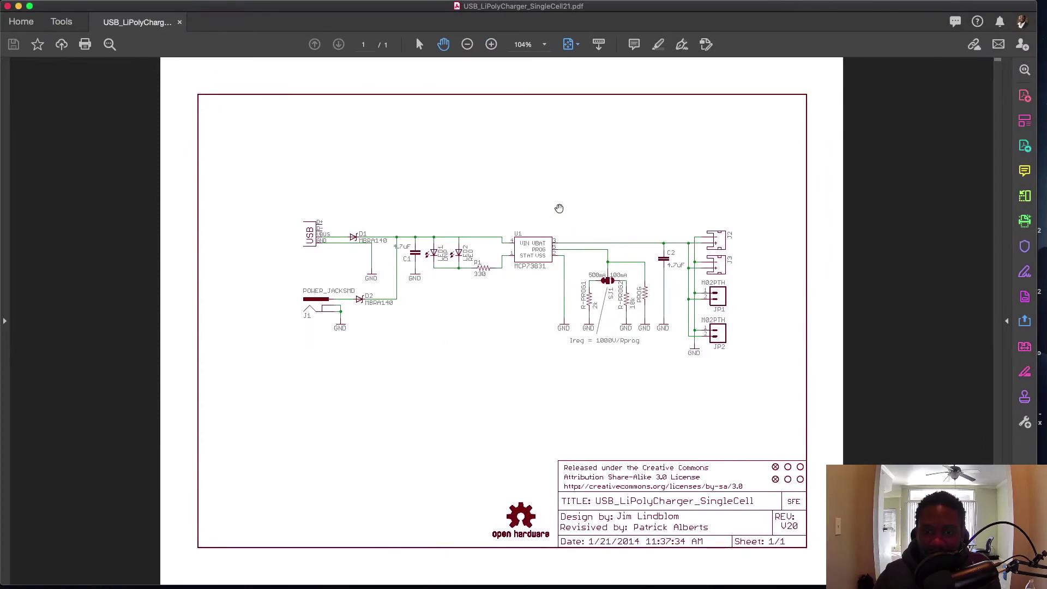
{"action": "key", "text": "ctrl+Right"}
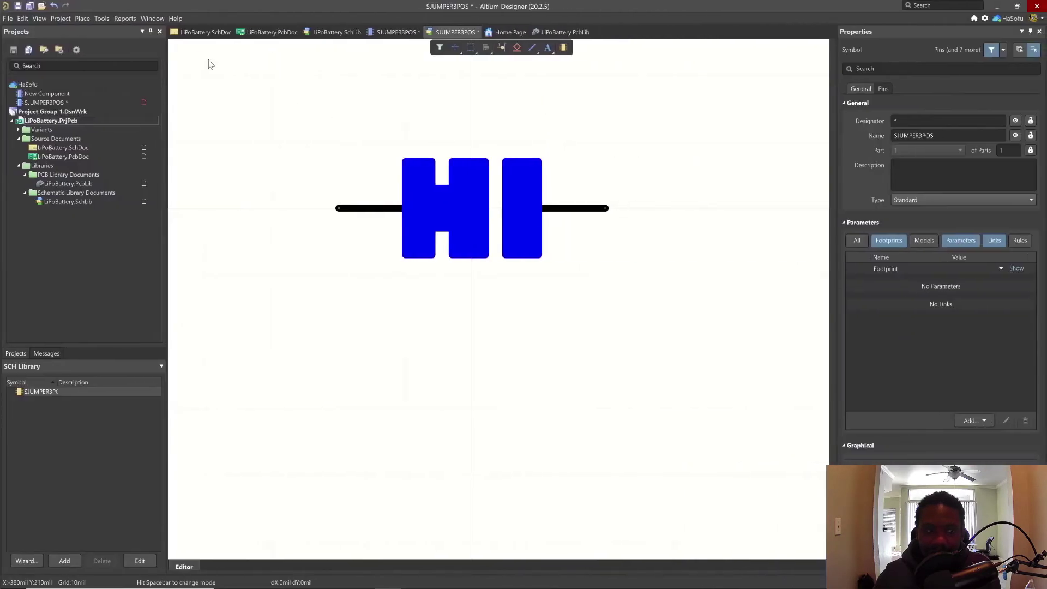
{"action": "left_click", "coordinate": [79, 20]}
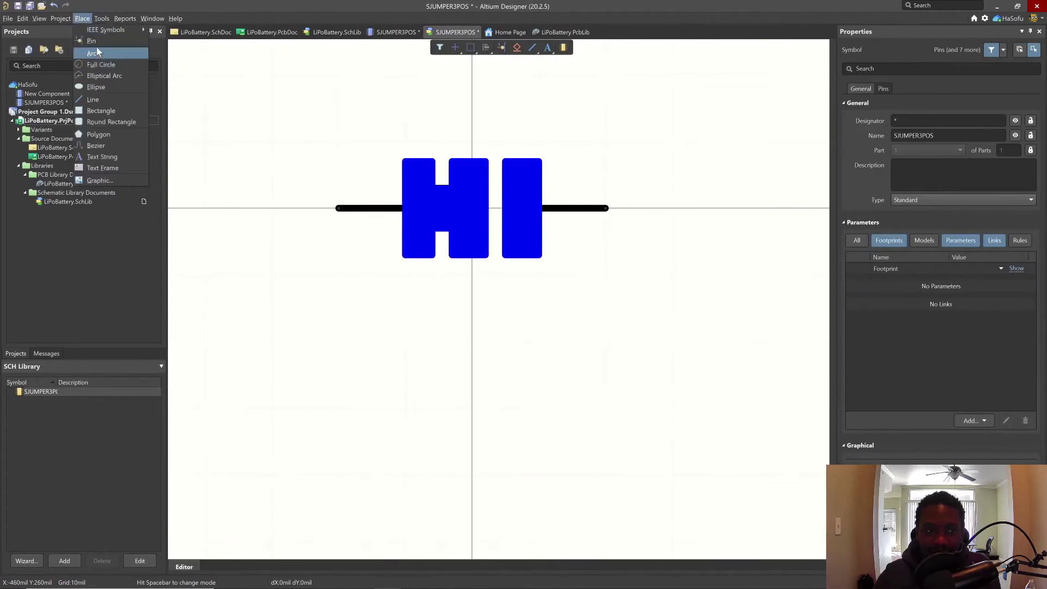
{"action": "left_click", "coordinate": [97, 47]}
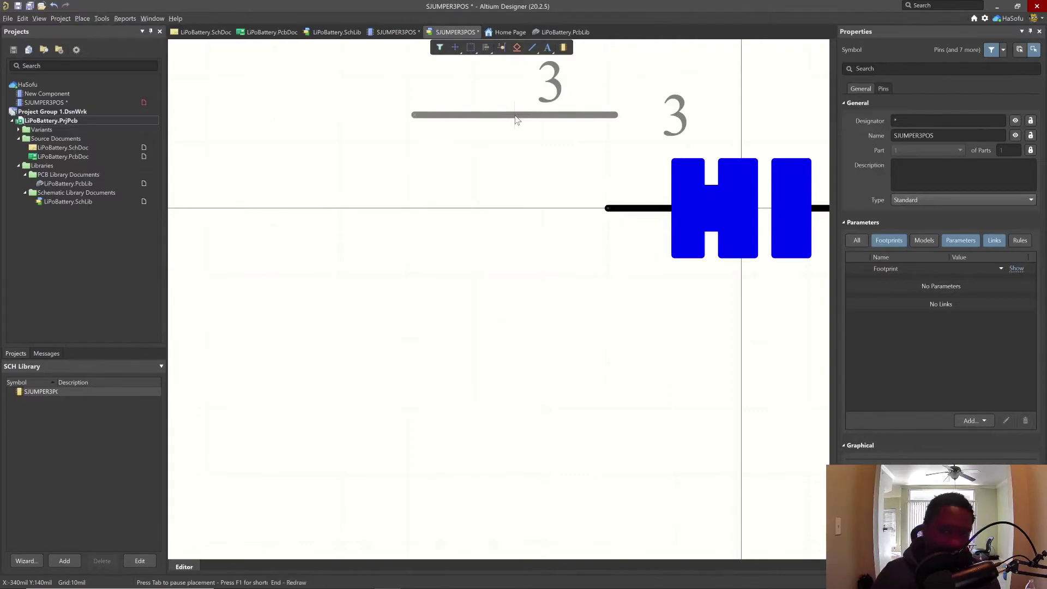
{"action": "key", "text": "Tab"}
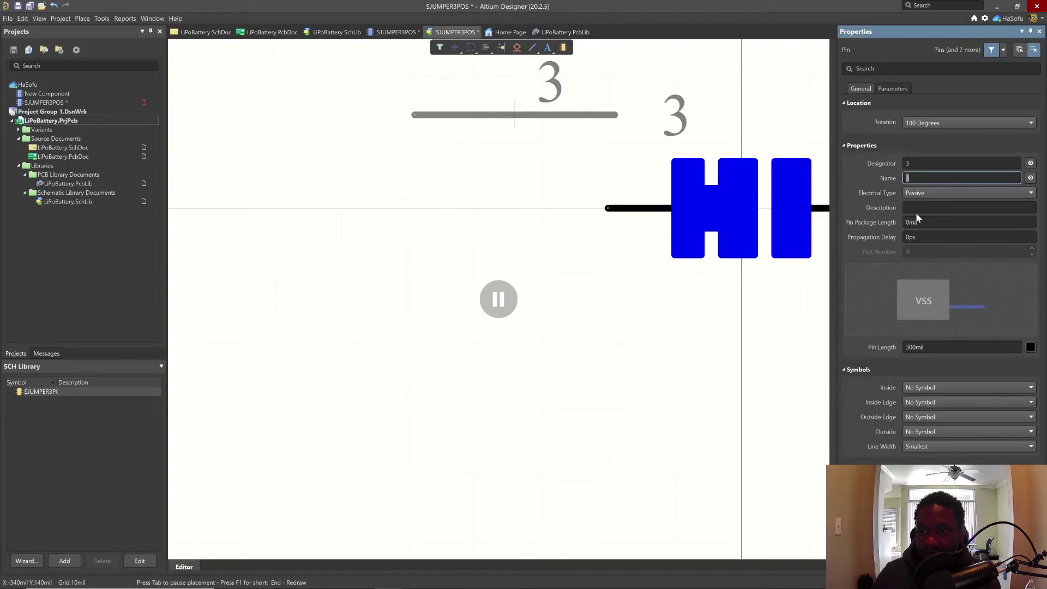
{"action": "double_click", "coordinate": [927, 347]}
{"action": "type", "text": "100mil"}
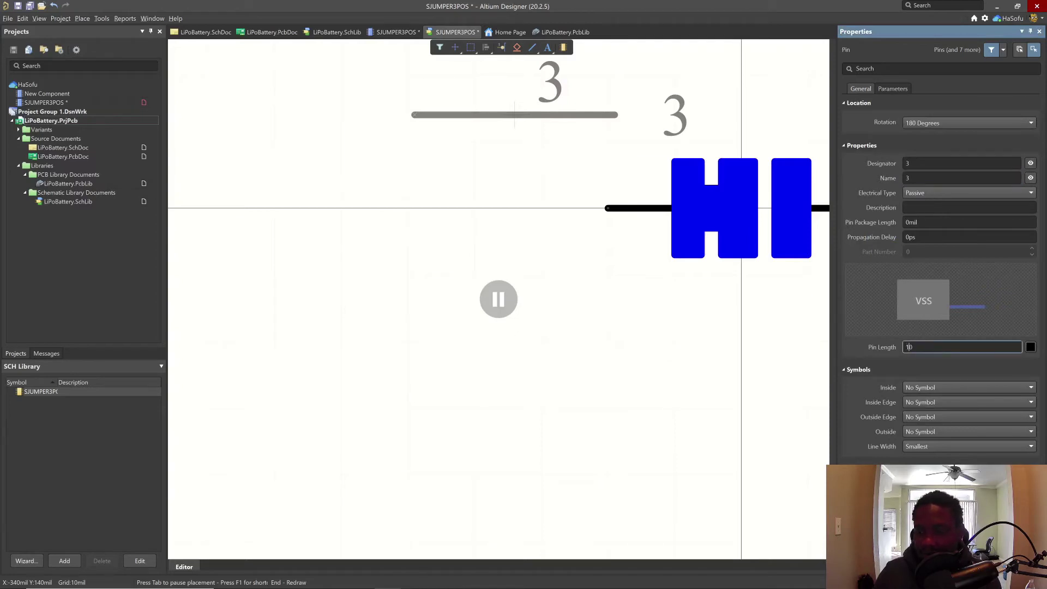
{"action": "key", "text": "Return"}
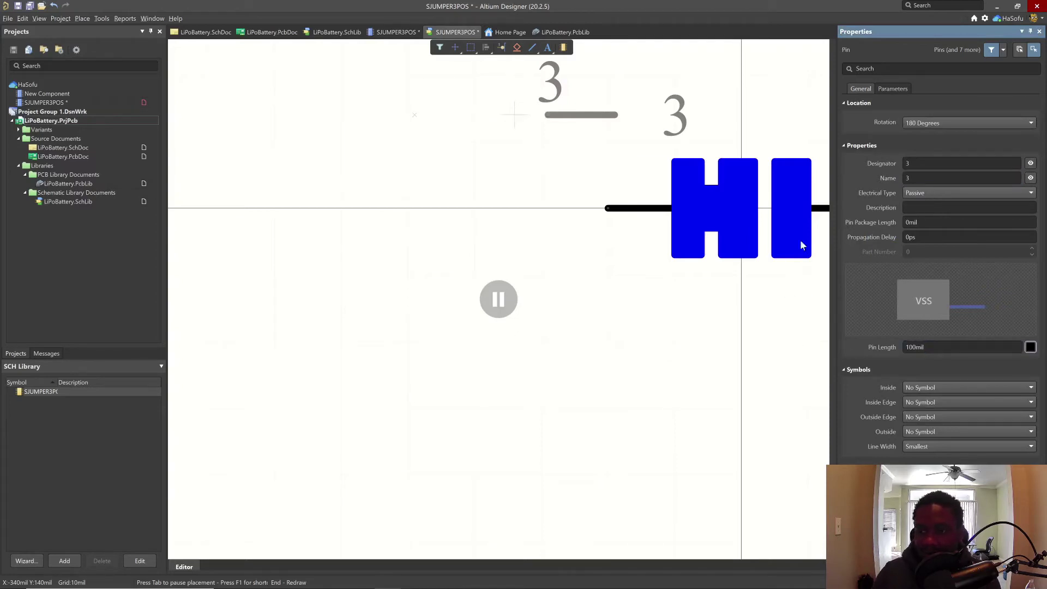
{"action": "left_click", "coordinate": [1030, 178]}
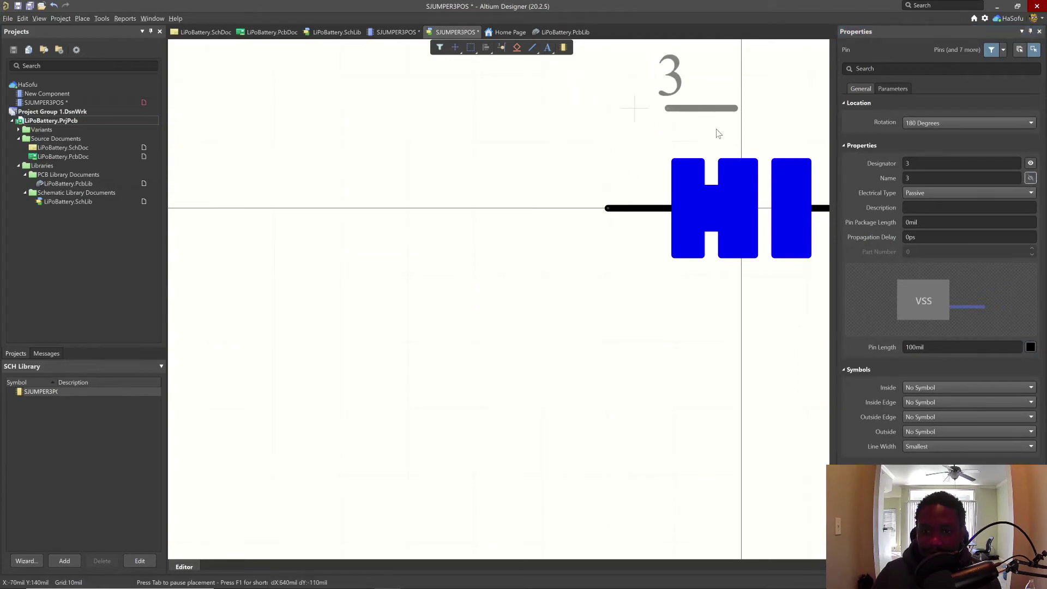
- Place pin 3 rotated 90 degrees at X 0 mil, Y 70 mil on the H-shaped polygon's upper edge, and end pin placement
{"action": "key", "text": "space"}
{"action": "key", "text": "space"}
{"action": "key", "text": "space"}
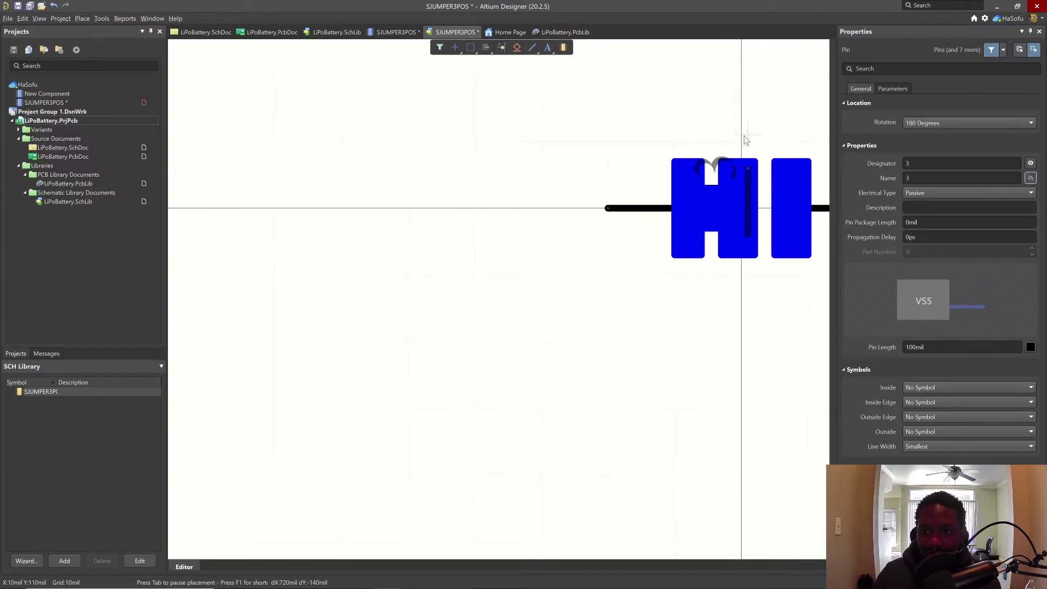
{"action": "left_click", "coordinate": [746, 63]}
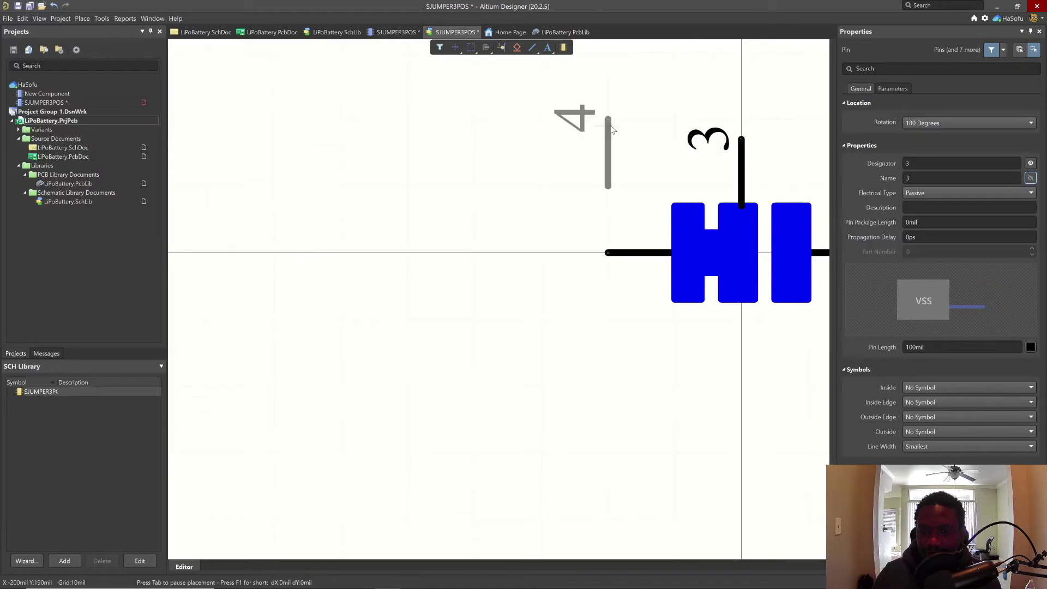
{"action": "key", "text": "Escape"}
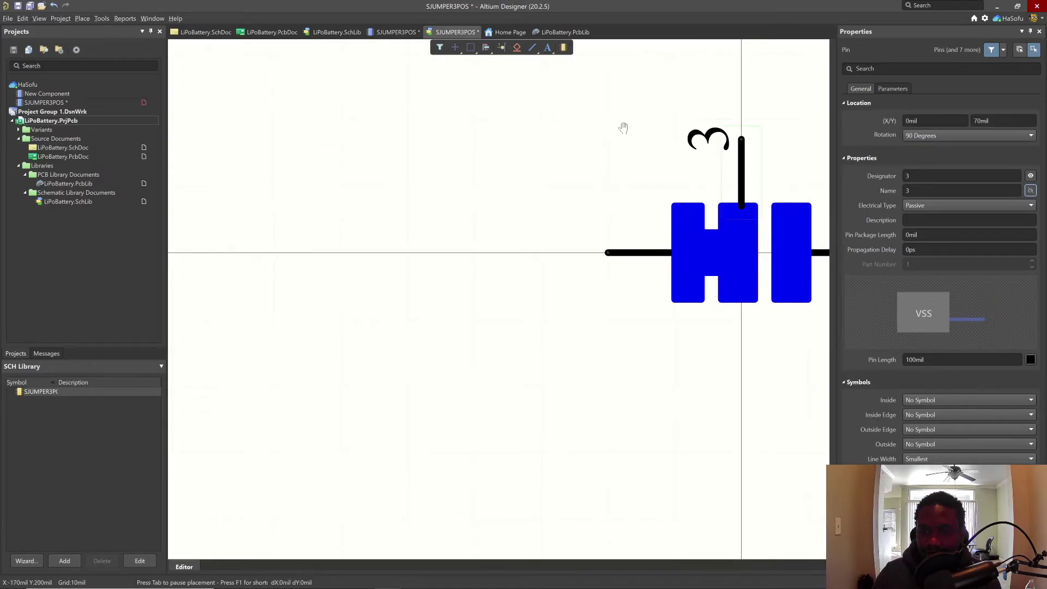
{"action": "right_click_drag", "start_coordinate": [623, 127], "coordinate": [475, 145]}
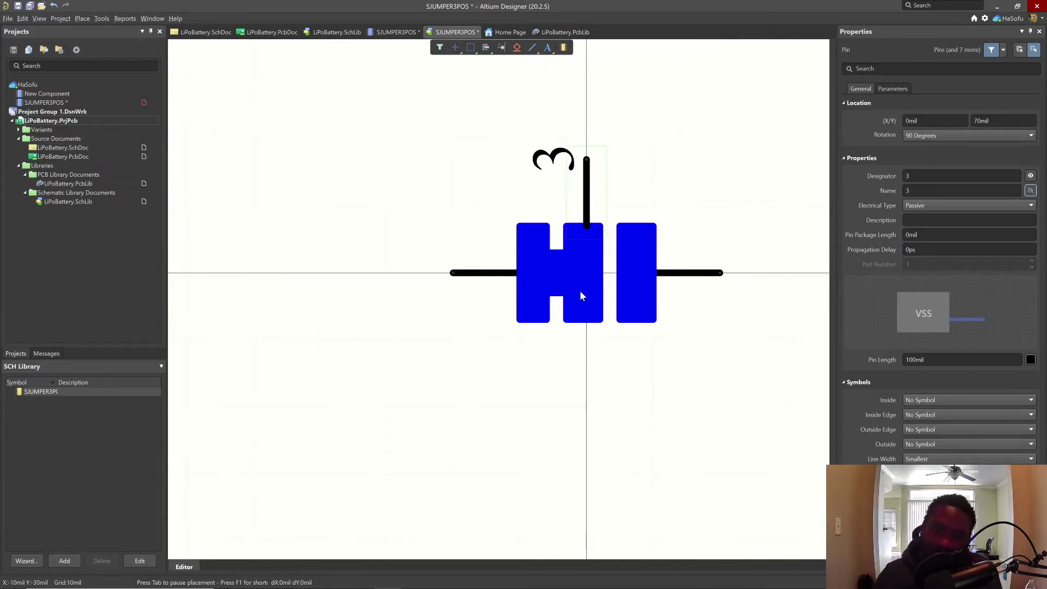
- Send pin 3 to the back so that it lies behind the H-shaped polygon
{"action": "left_click", "coordinate": [590, 209]}
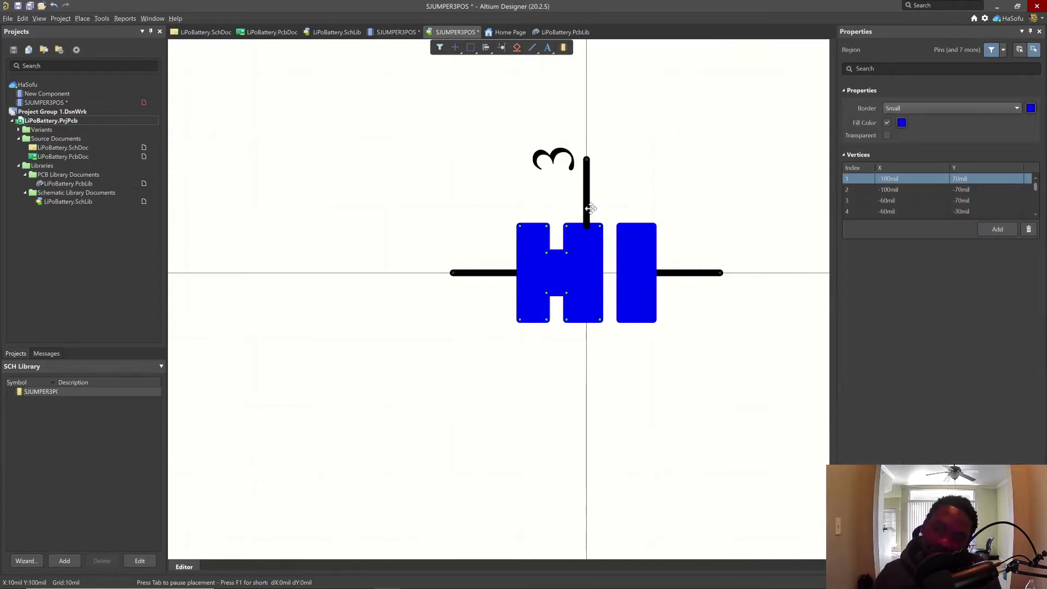
{"action": "left_click", "coordinate": [588, 191]}
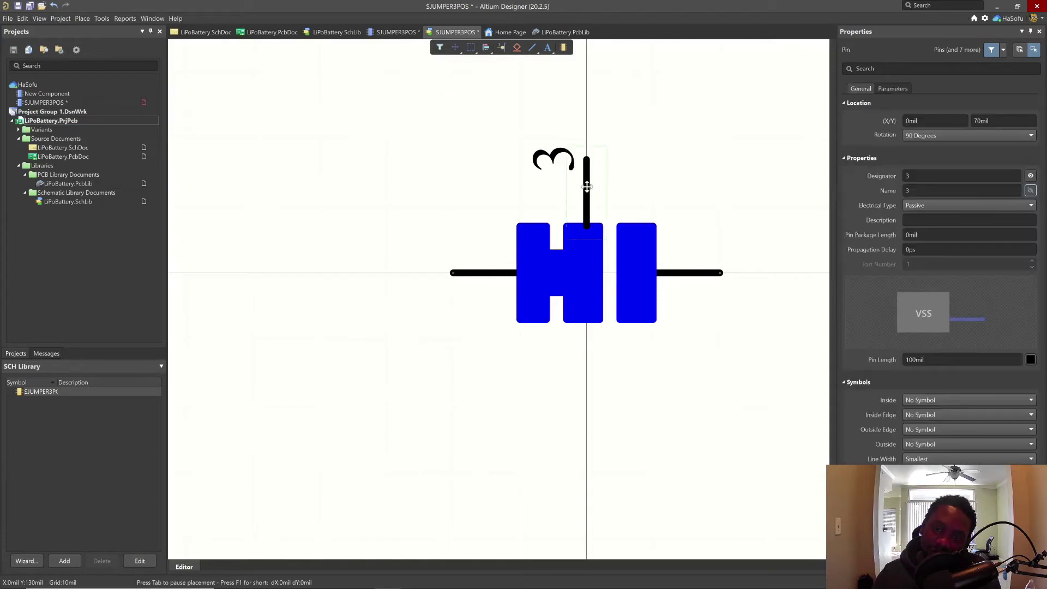
{"action": "left_click", "coordinate": [40, 18]}
{"action": "mouse_move", "coordinate": [23, 18]}
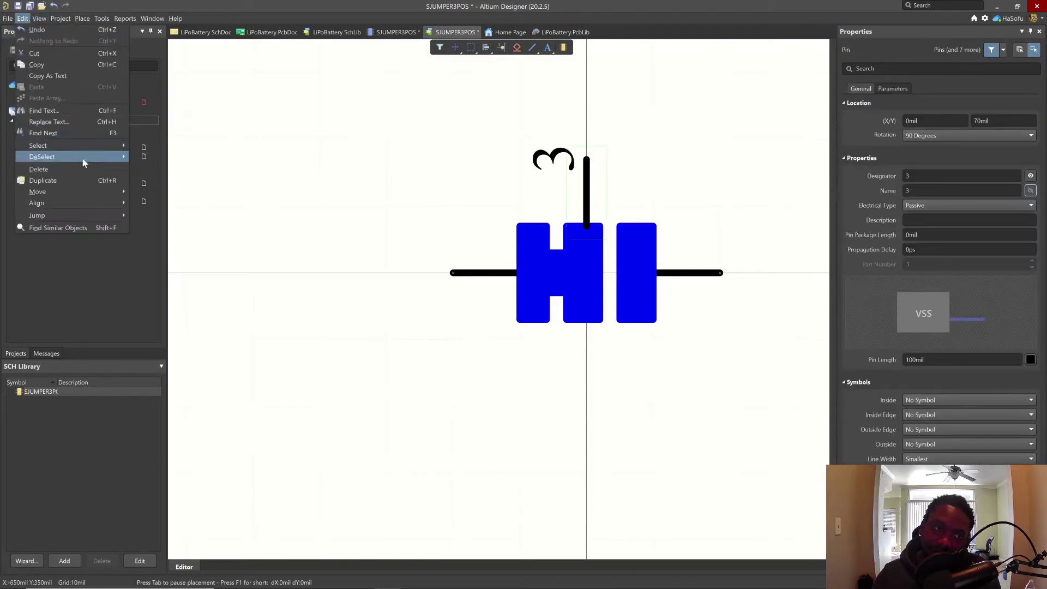
{"action": "mouse_move", "coordinate": [92, 193]}
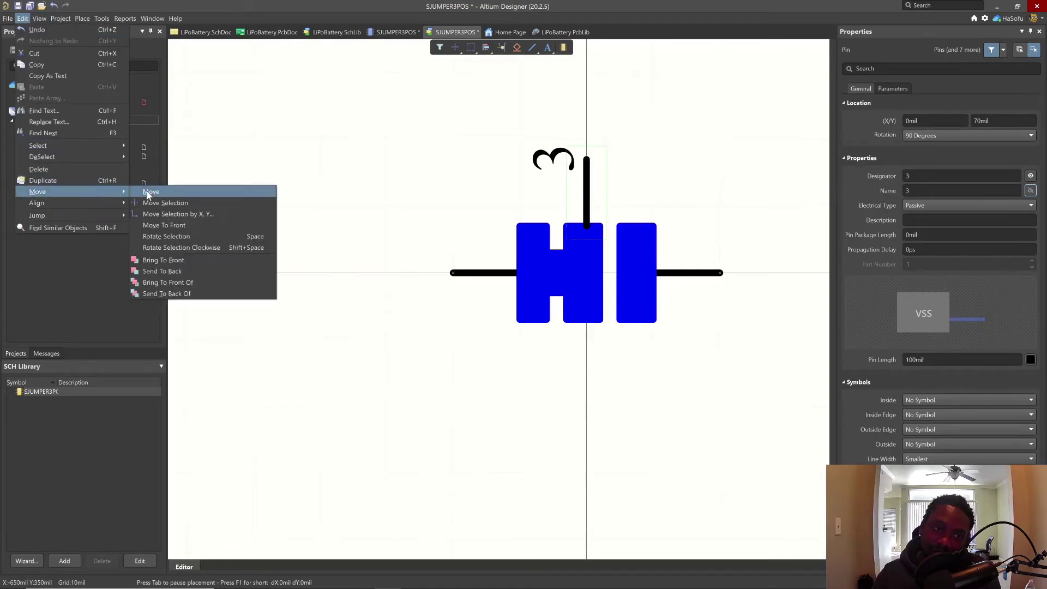
{"action": "left_click", "coordinate": [175, 271]}
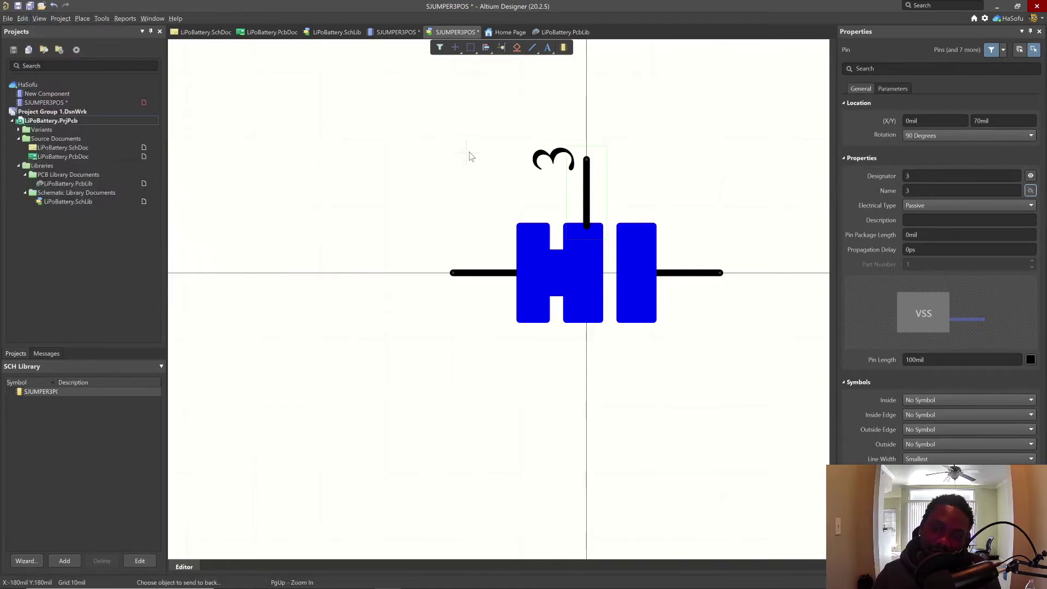
{"action": "left_click", "coordinate": [588, 188]}
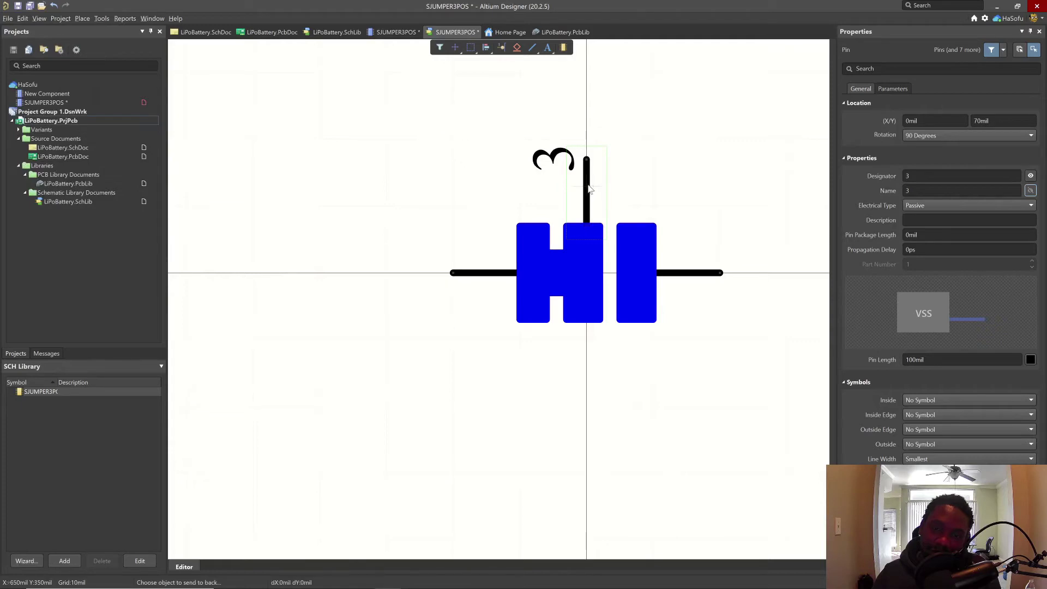
{"action": "left_click", "coordinate": [693, 150]}
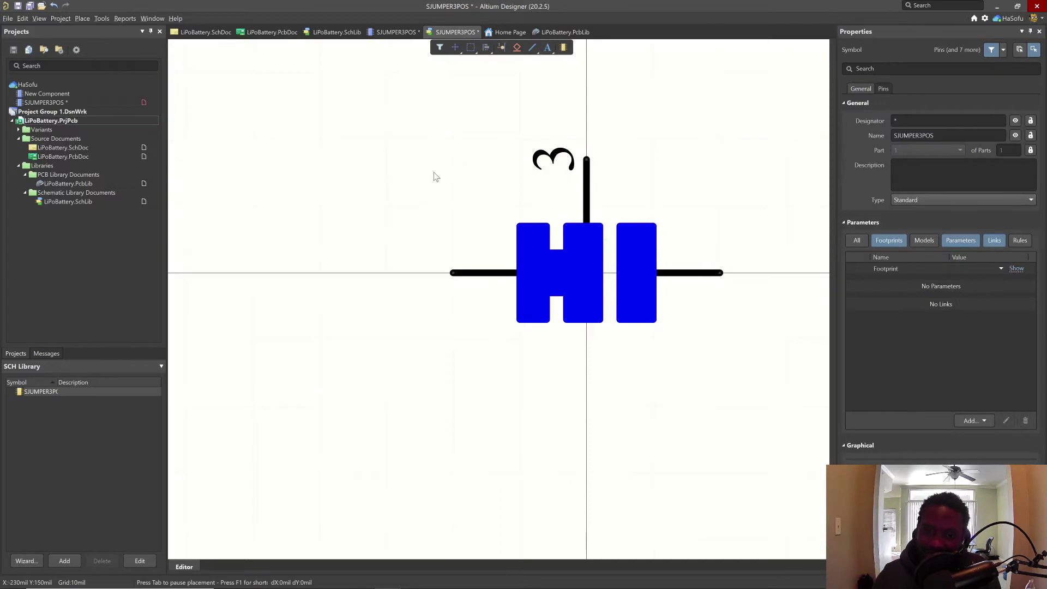
- Hide the designator of pin 3 above the H-shaped polygon
{"action": "left_click", "coordinate": [594, 187]}
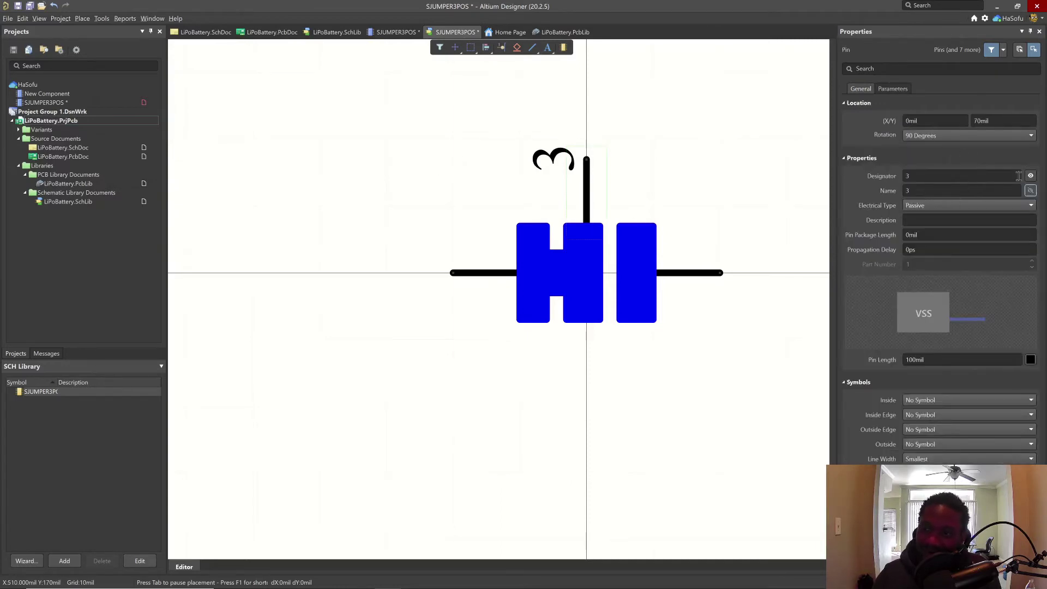
{"action": "left_click", "coordinate": [1031, 176]}
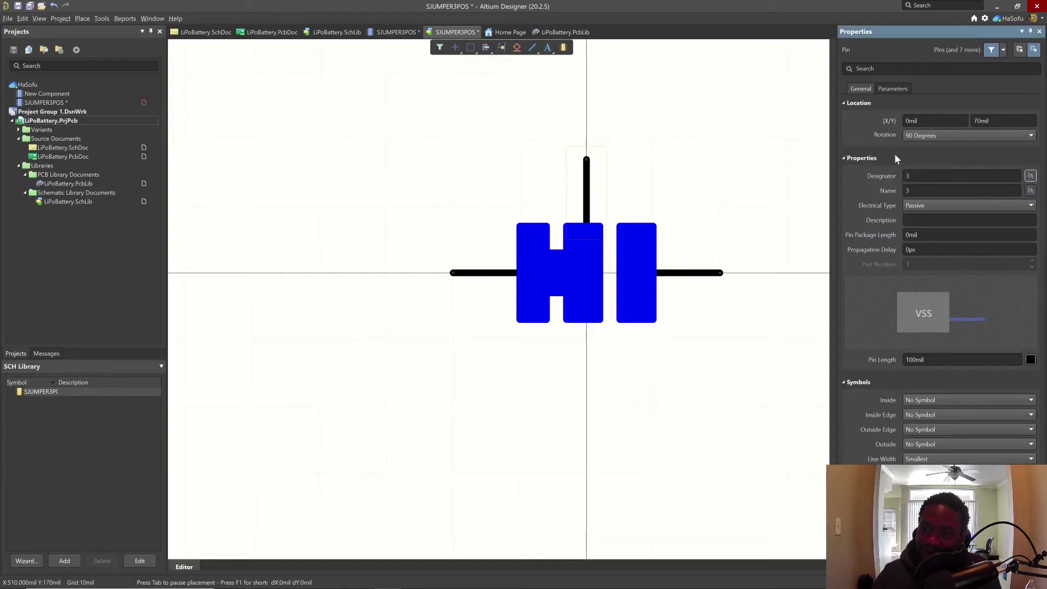
{"action": "left_click", "coordinate": [685, 98]}
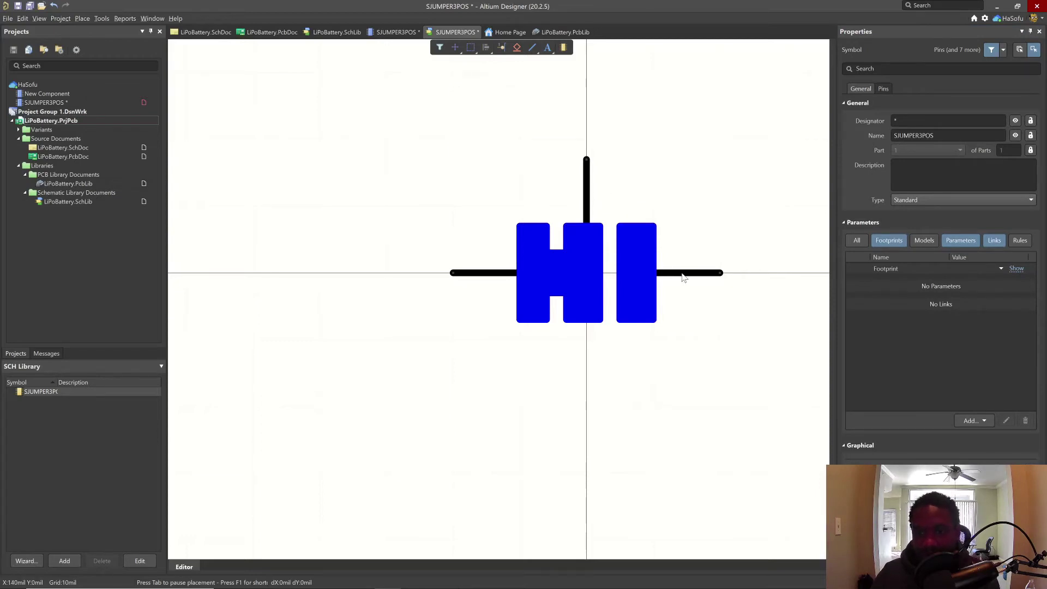
- Swap pins 2 and 3, standing pin 2 above the H-shaped polygon at X 0 mil and pin 3 beside the rectangle, and save the symbol
{"action": "left_click_drag", "start_coordinate": [683, 277], "coordinate": [719, 273]}
{"action": "key", "text": "space"}
{"action": "left_click", "coordinate": [620, 160]}
{"action": "key", "text": "space"}
{"action": "key", "text": "space"}
{"action": "key", "text": "space"}
{"action": "key", "text": "Right"}
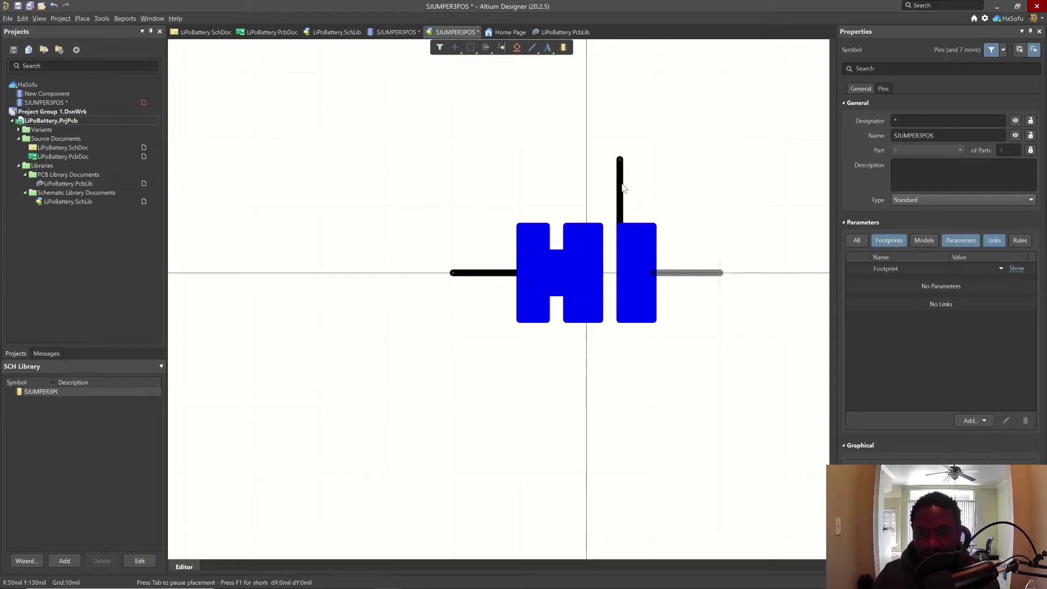
{"action": "key", "text": "Return"}
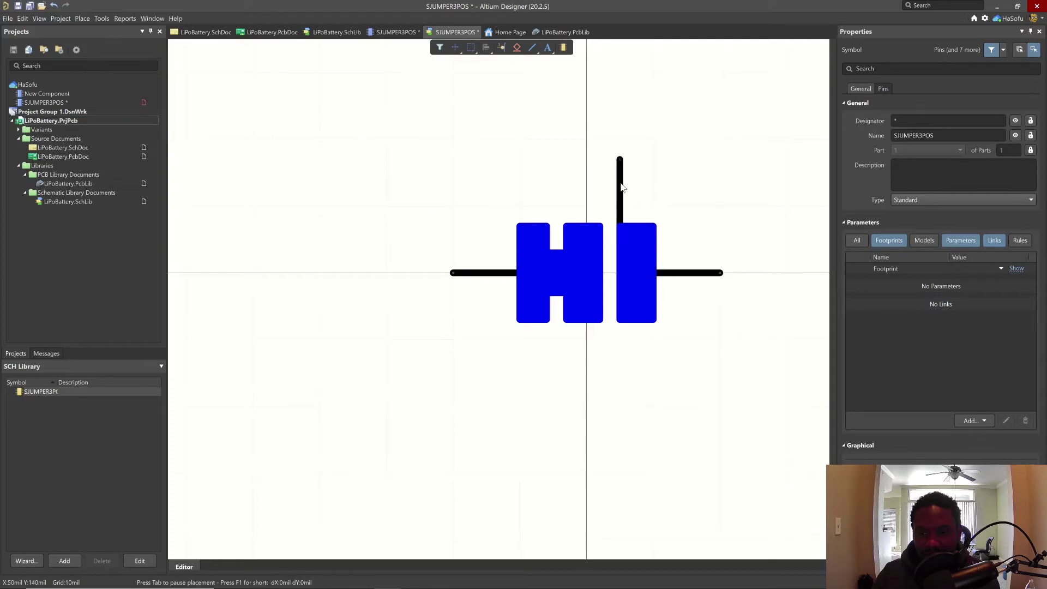
{"action": "left_click", "coordinate": [587, 162]}
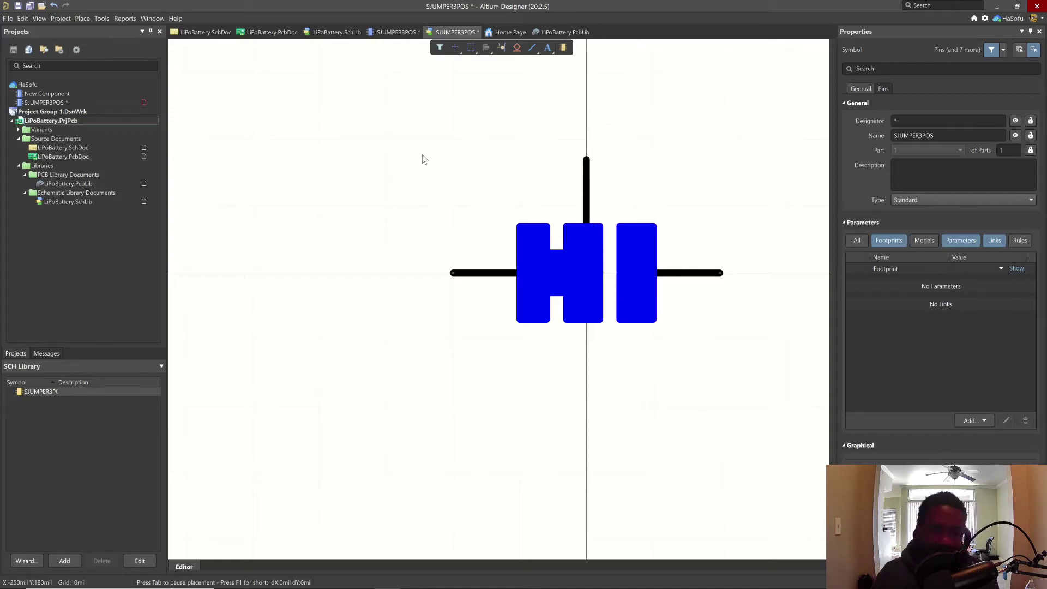
{"action": "key", "text": "ctrl+s"}
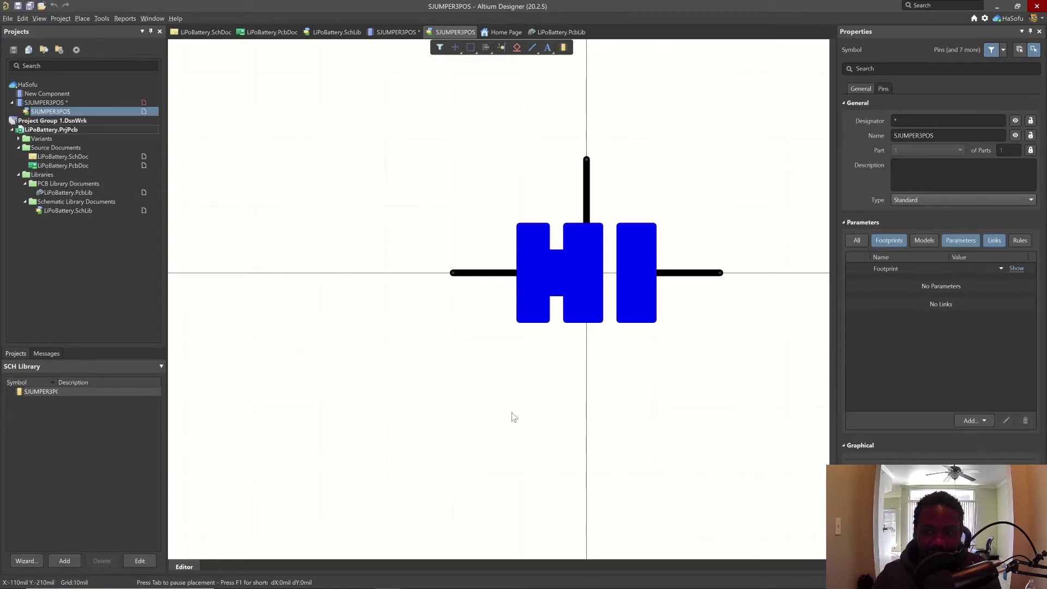
- Set the symbol's designator to SJ?
{"action": "left_click", "coordinate": [926, 121]}
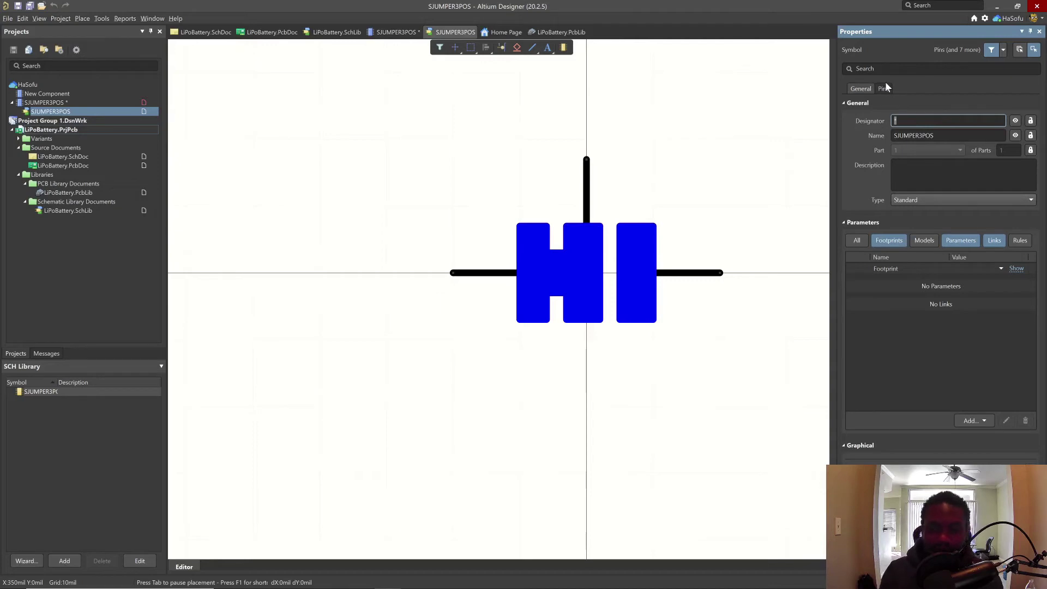
{"action": "type", "text": "s"}
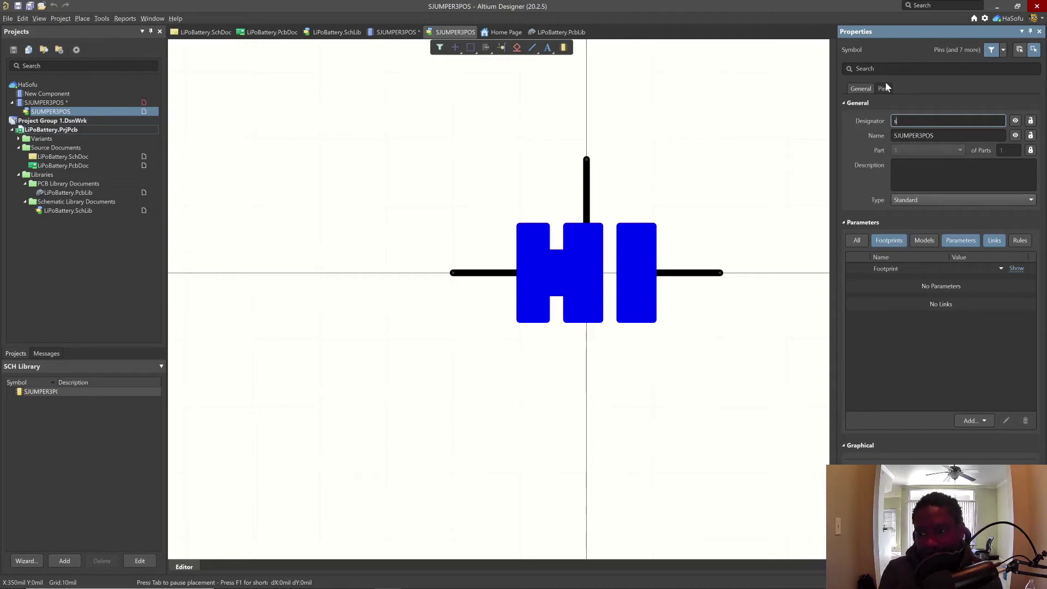
{"action": "type", "text": "J?"}
{"action": "key", "text": "Return"}
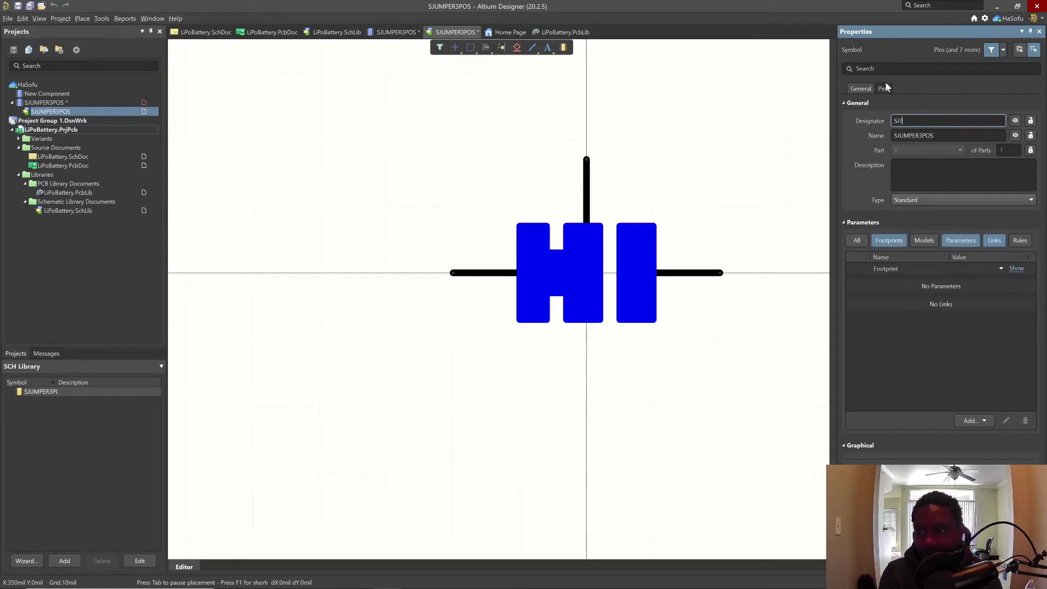
- Describe the symbol as "Solder jumper pad (3 pins)." and check its footprint preview
{"action": "left_click", "coordinate": [925, 169]}
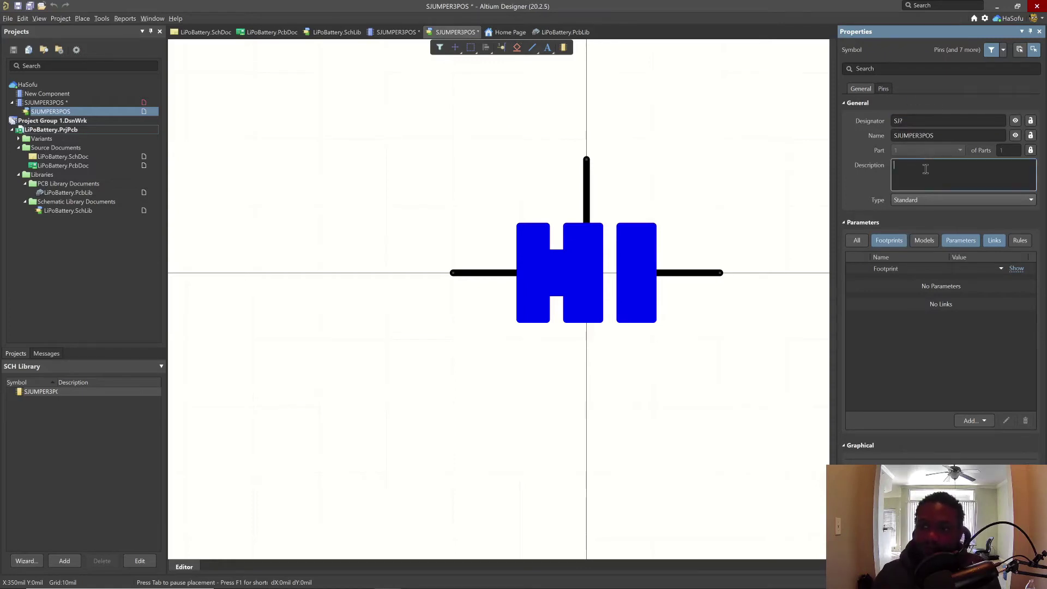
{"action": "type", "text": "sOl"}
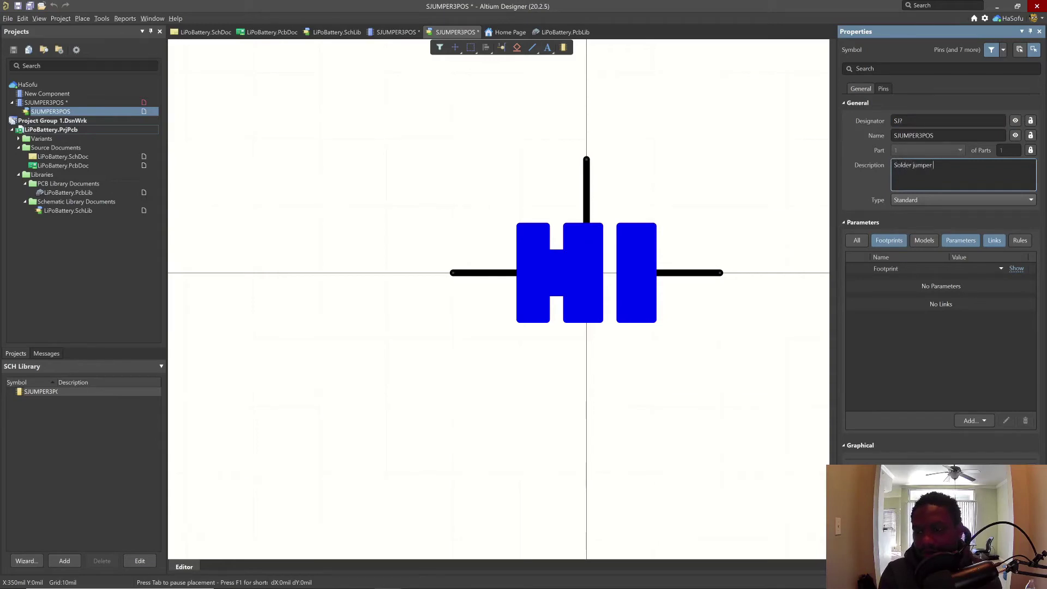
{"action": "type", "text": "der jumper pad (3 pins)."}
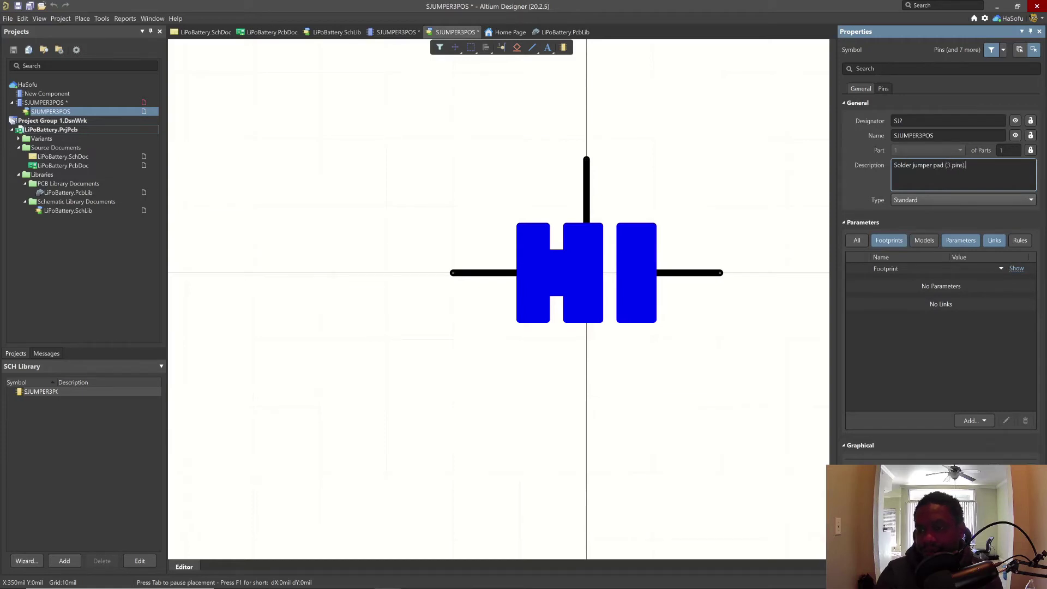
{"action": "left_click", "coordinate": [918, 365]}
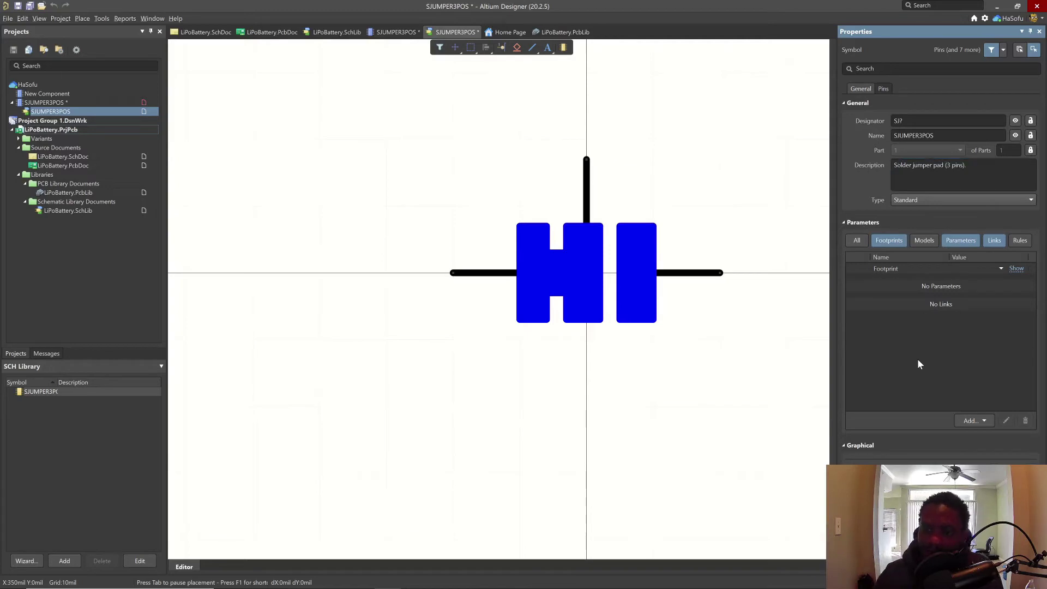
{"action": "left_click", "coordinate": [959, 268]}
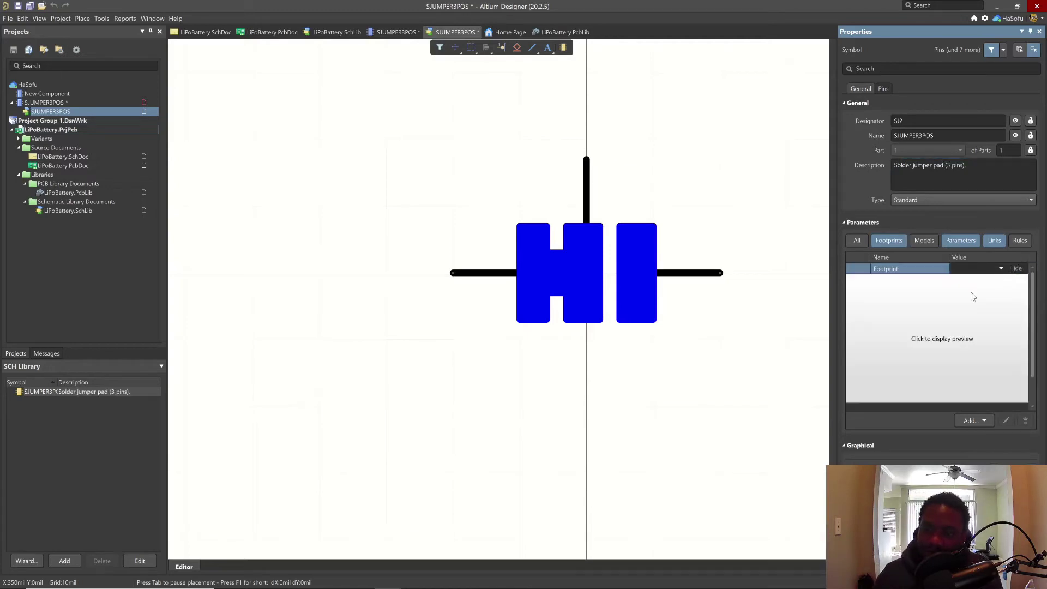
{"action": "left_click", "coordinate": [1015, 269]}
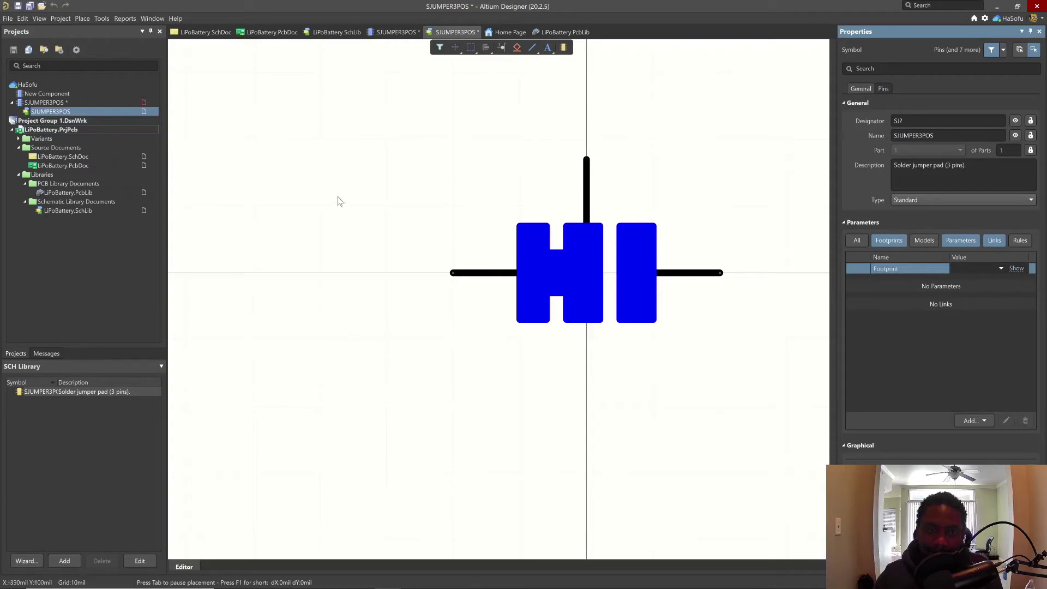
- Save the SJUMPER3POS symbol and close the Home Page document
{"action": "right_click", "coordinate": [453, 32]}
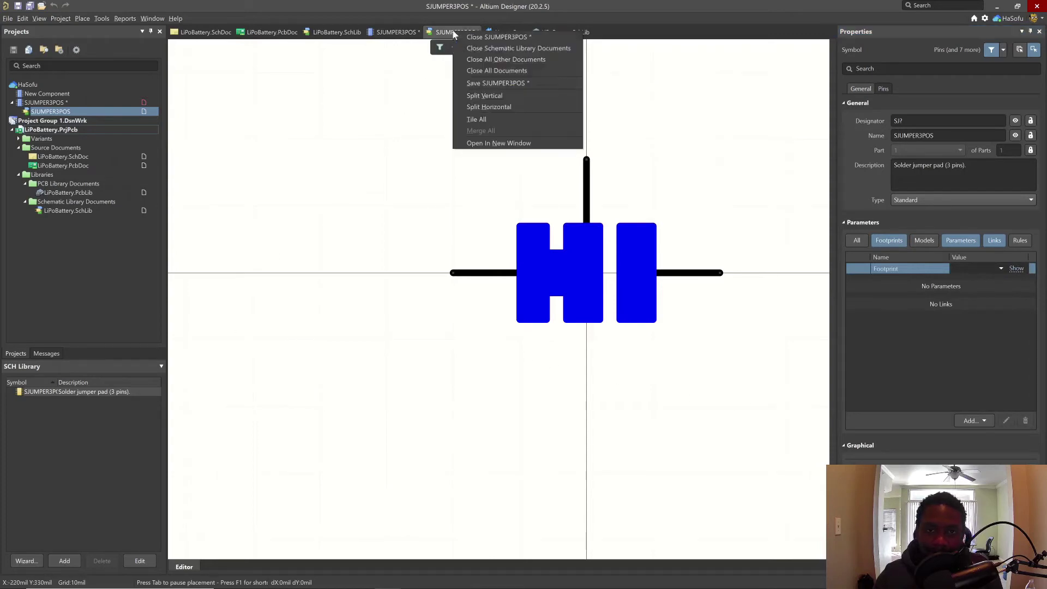
{"action": "left_click", "coordinate": [481, 83]}
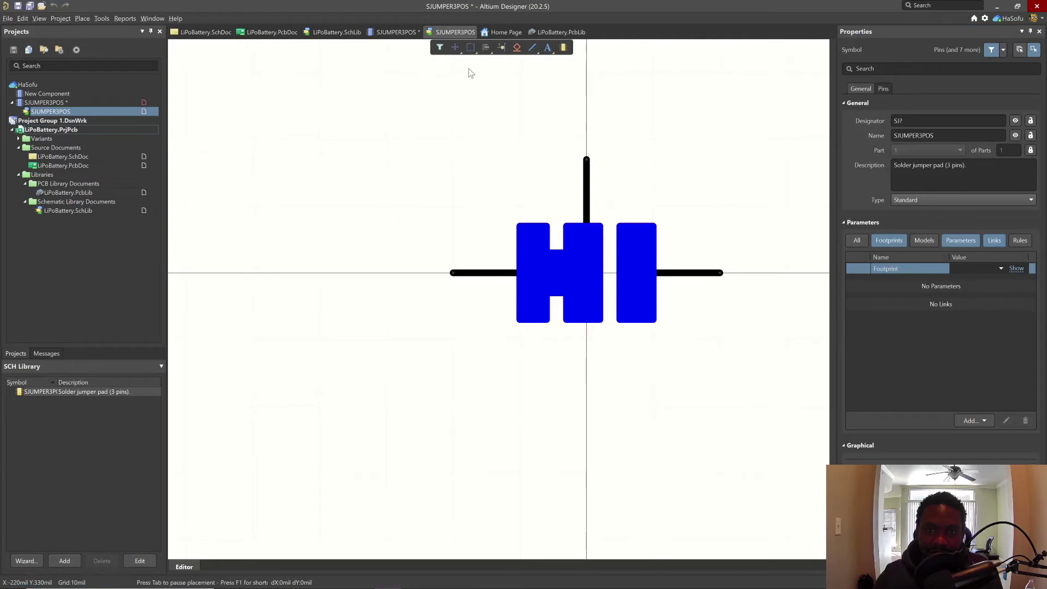
{"action": "right_click", "coordinate": [500, 32]}
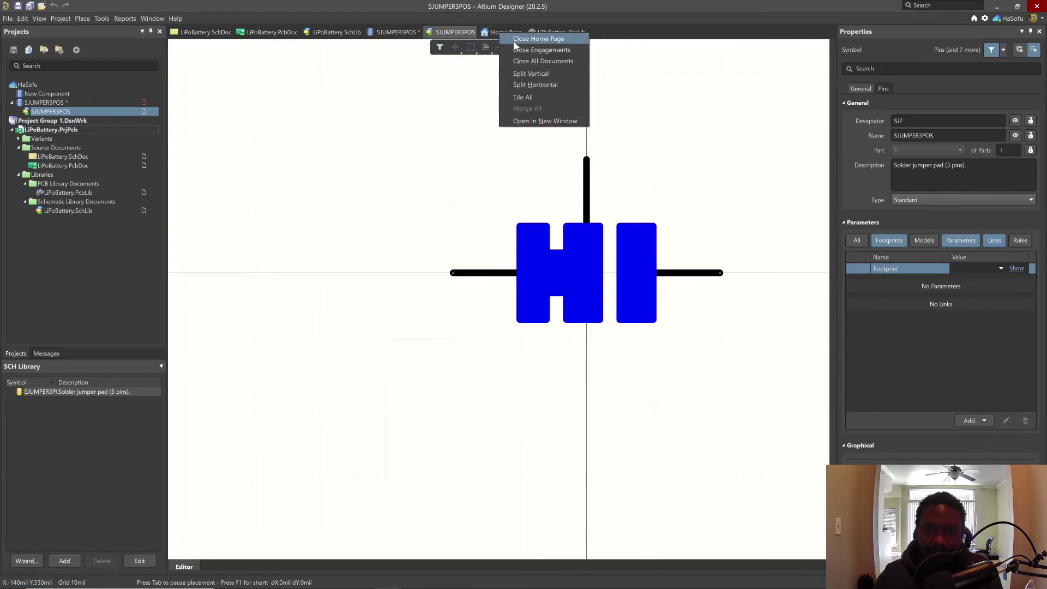
{"action": "left_click", "coordinate": [516, 40]}
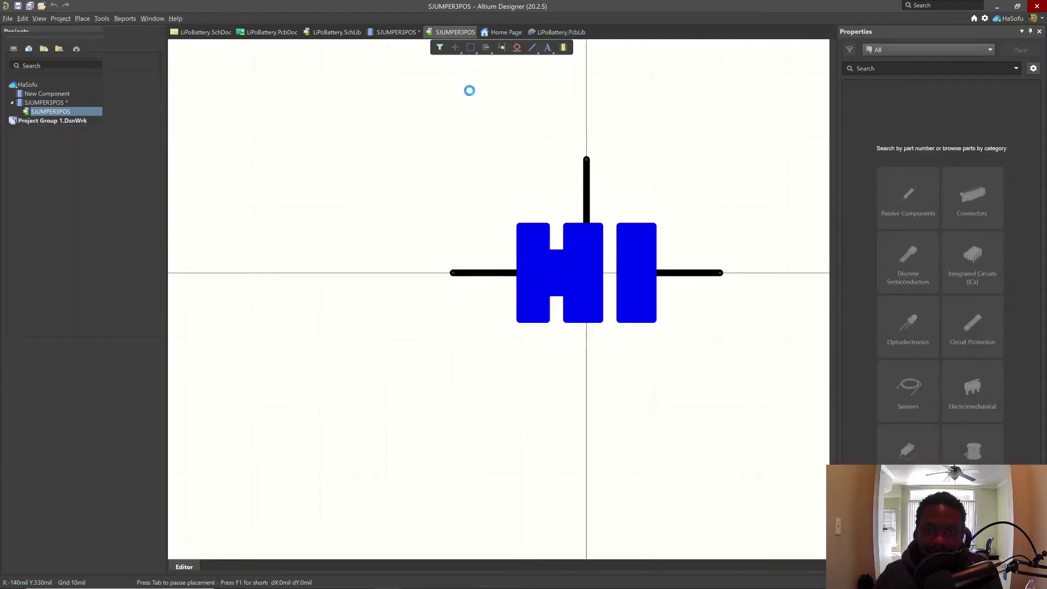
- Add a new blank footprint to the SJUMPER3POS component
{"action": "left_click", "coordinate": [394, 33]}
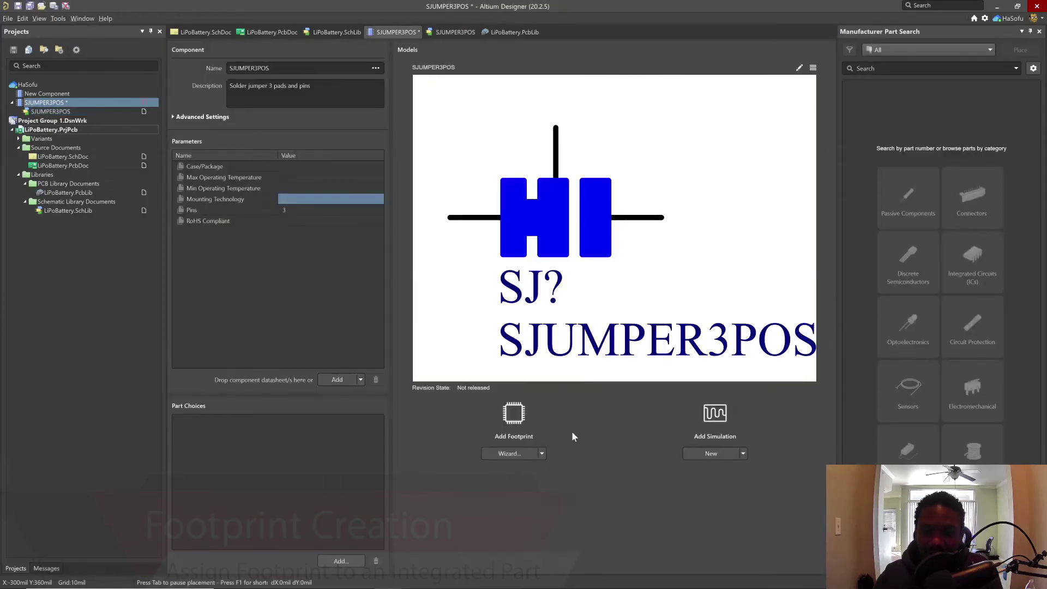
{"action": "left_click", "coordinate": [543, 453]}
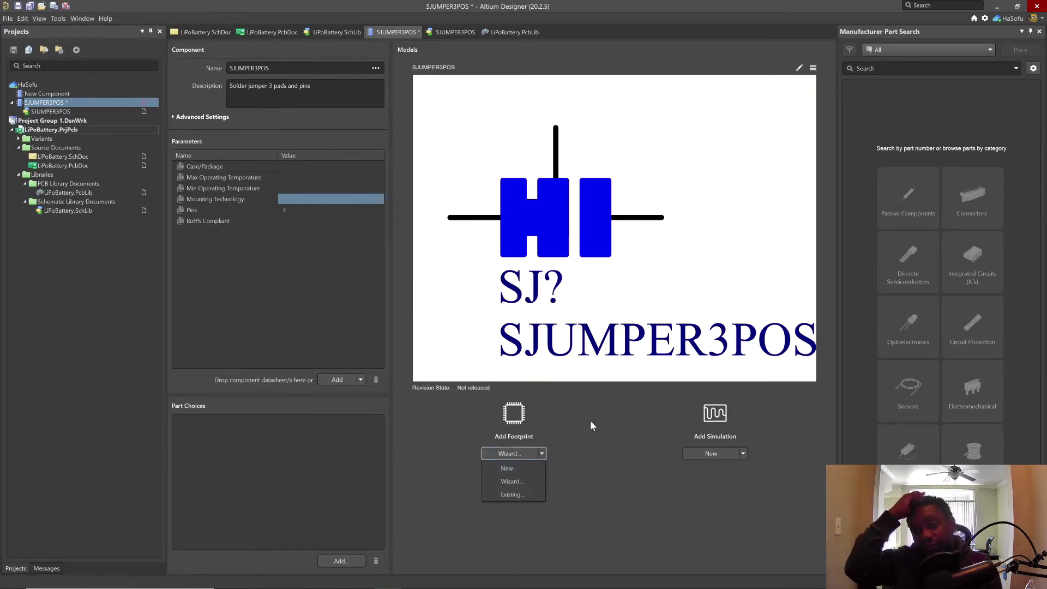
{"action": "key", "text": "Escape"}
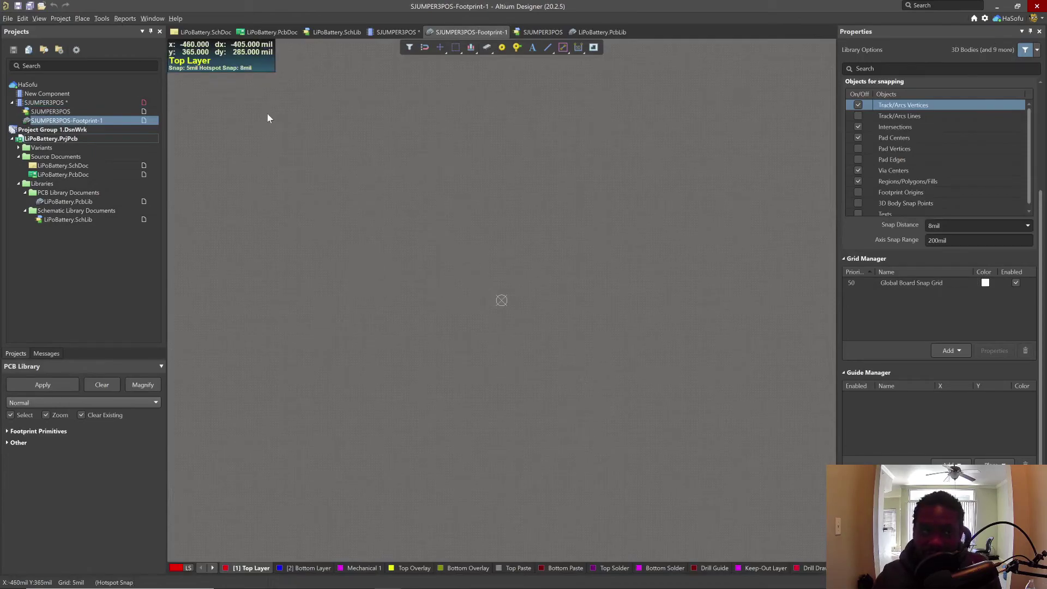
- Start a new pad in the footprint, assigned to the Top Layer with designator 1
{"action": "left_click", "coordinate": [82, 18]}
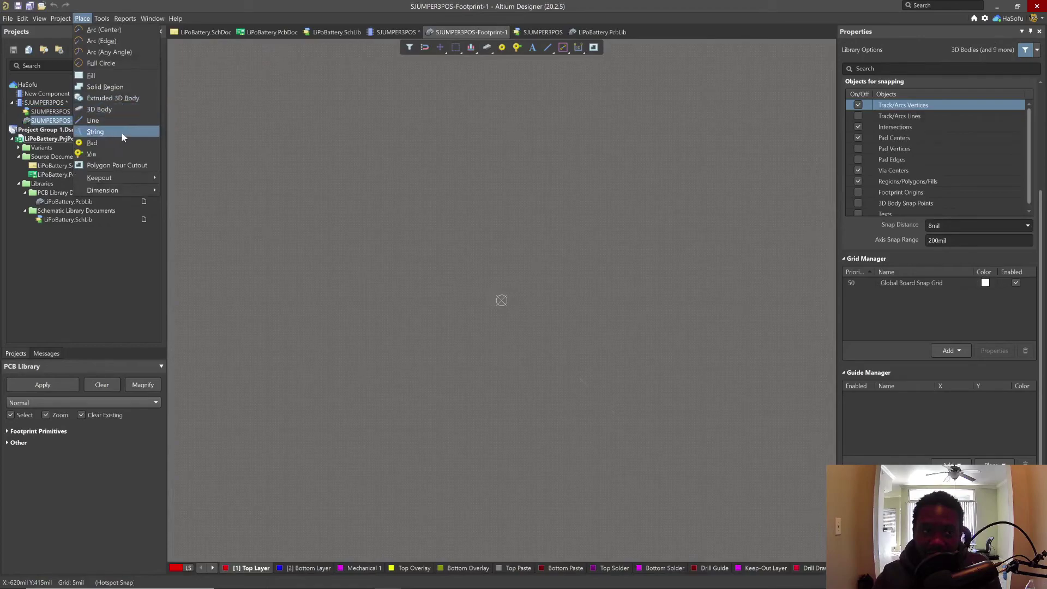
{"action": "key", "text": "Escape"}
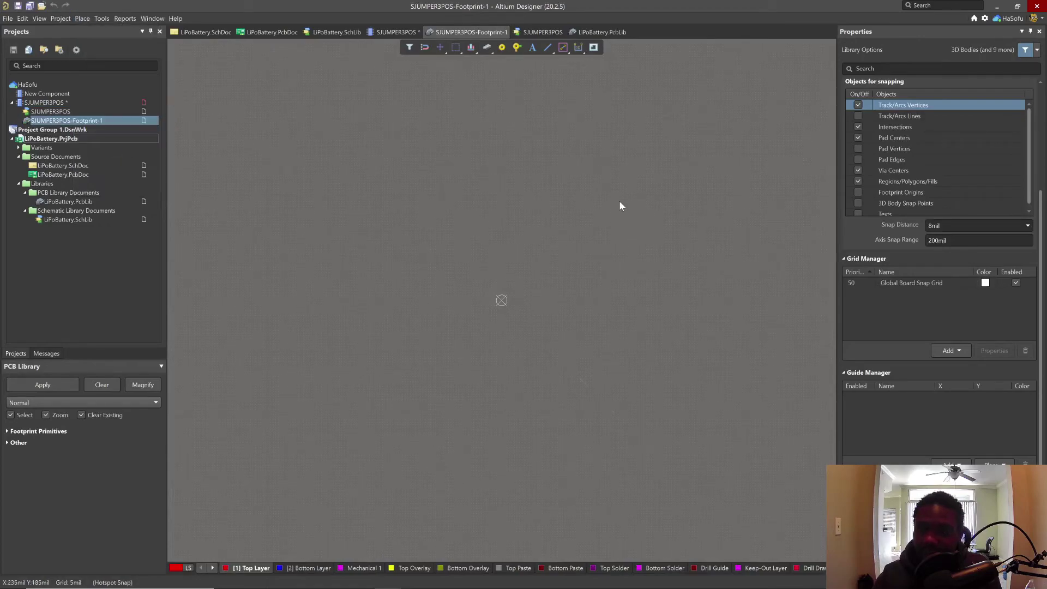
{"action": "key", "text": "p"}
{"action": "key", "text": "p"}
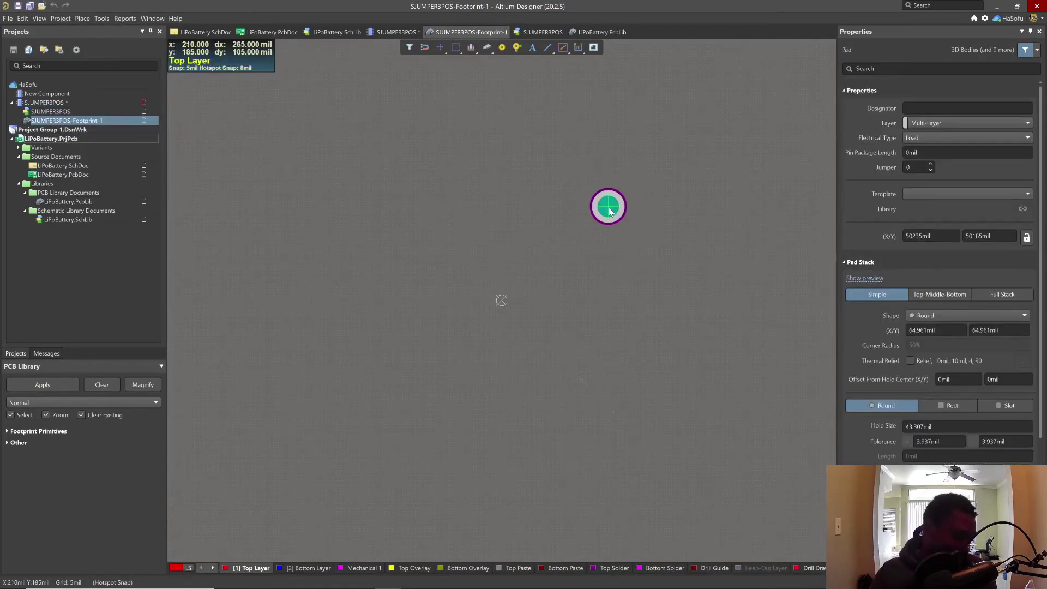
{"action": "key", "text": "Tab"}
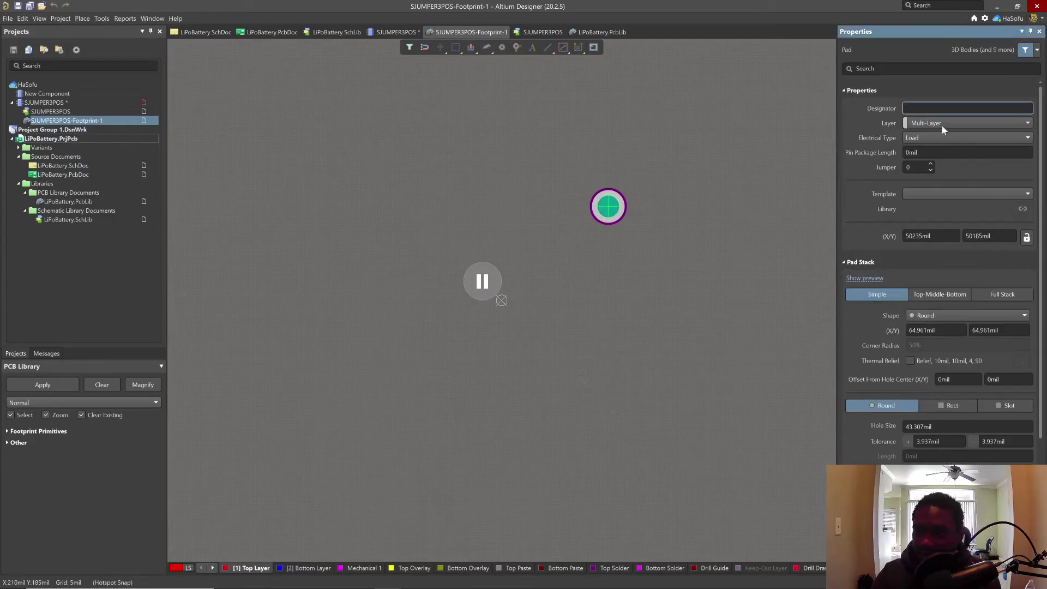
{"action": "left_click", "coordinate": [942, 124]}
{"action": "scroll", "coordinate": [942, 139], "scroll_direction": "up", "scroll_amount": 1}
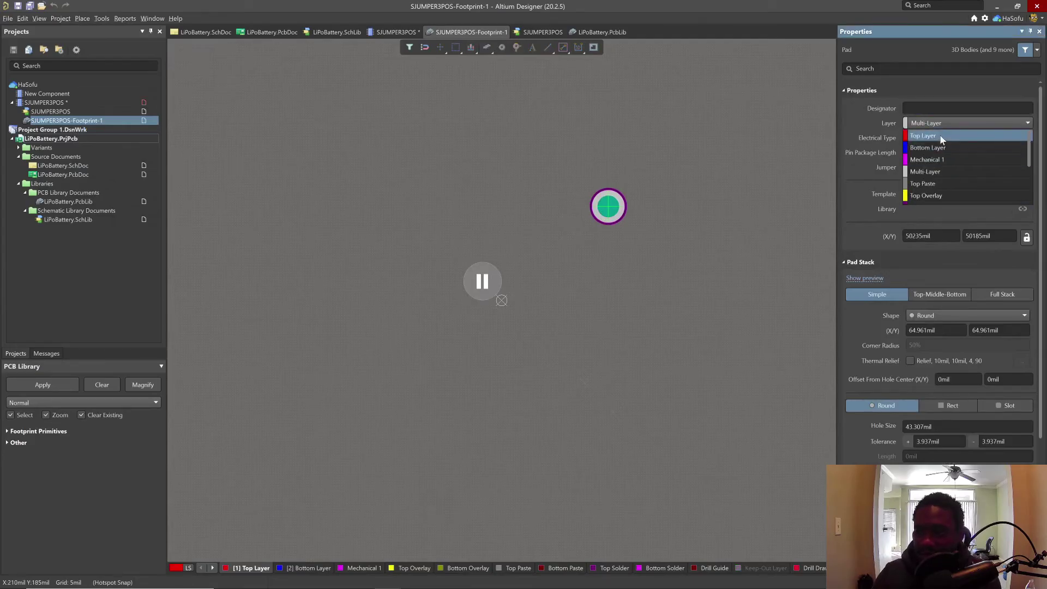
{"action": "left_click", "coordinate": [940, 137]}
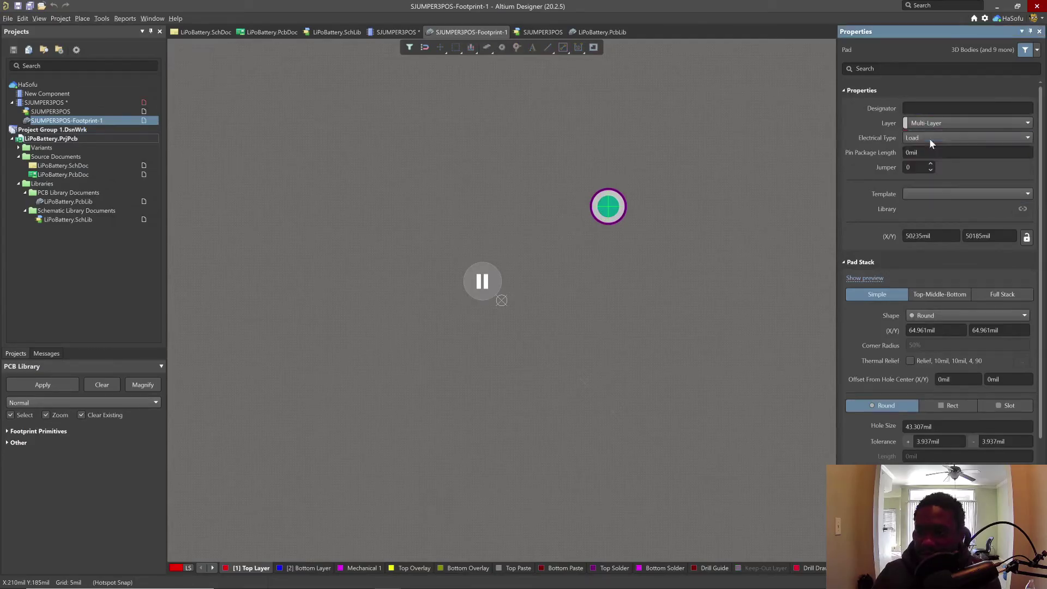
{"action": "left_click", "coordinate": [922, 108]}
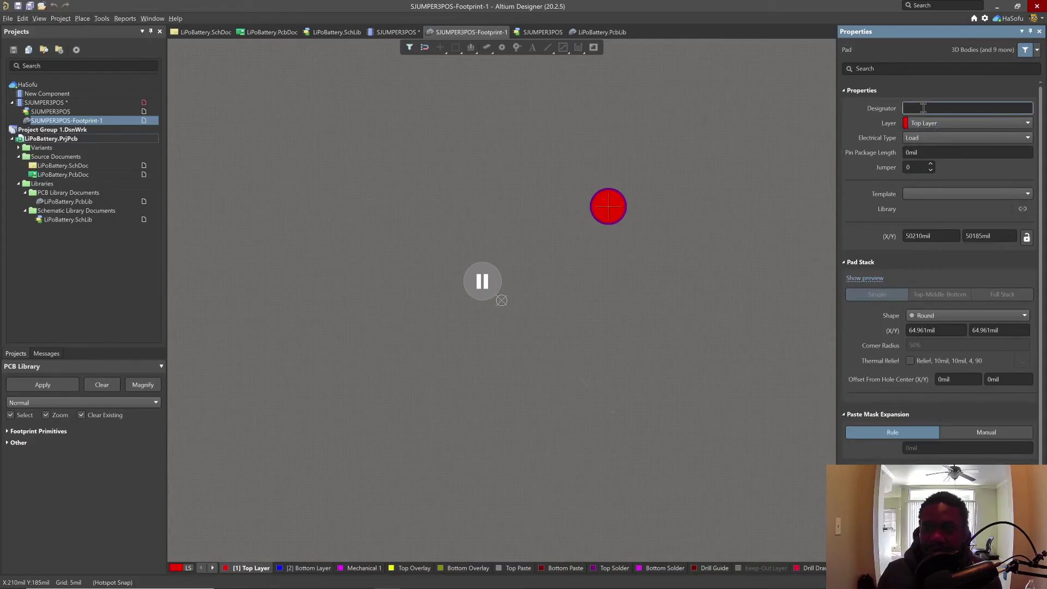
{"action": "key", "text": "Tab"}
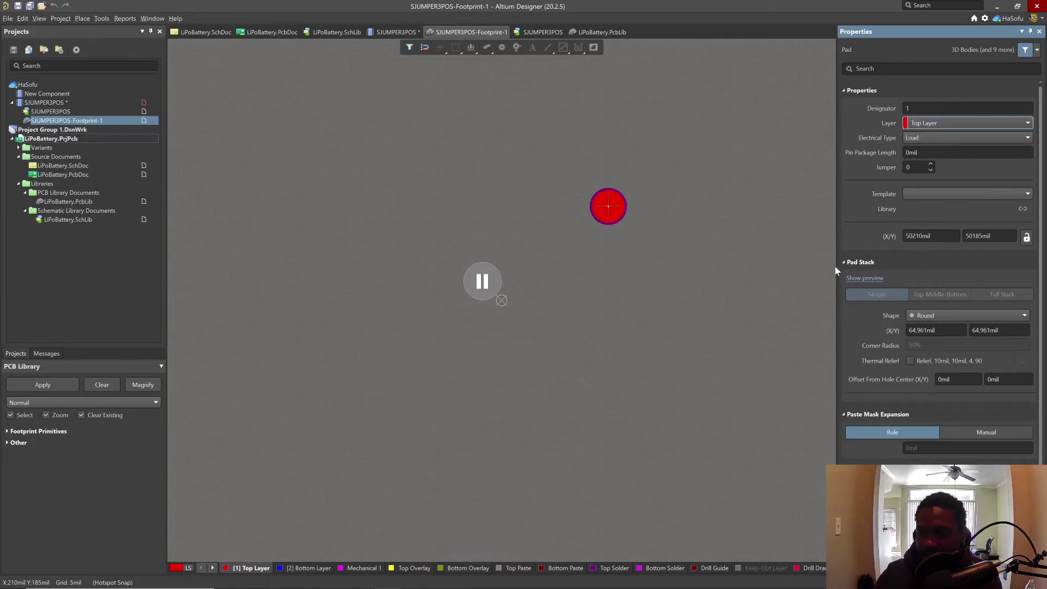
- Make pad 1 rectangular, 25 mil by 50 mil, and place it at the footprint origin
{"action": "left_click", "coordinate": [932, 318]}
{"action": "left_click", "coordinate": [933, 339]}
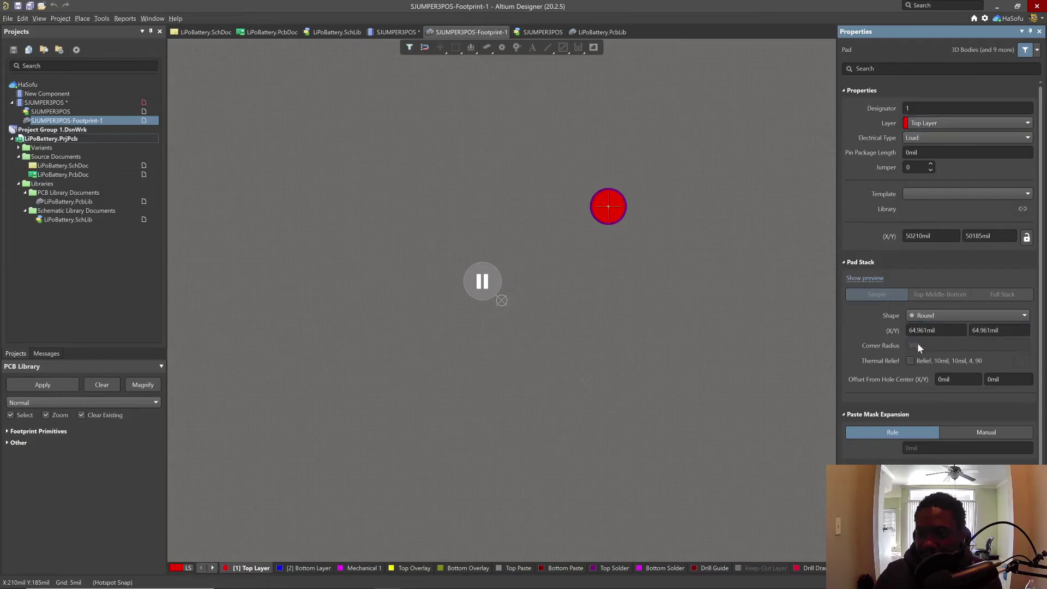
{"action": "left_click", "coordinate": [941, 330]}
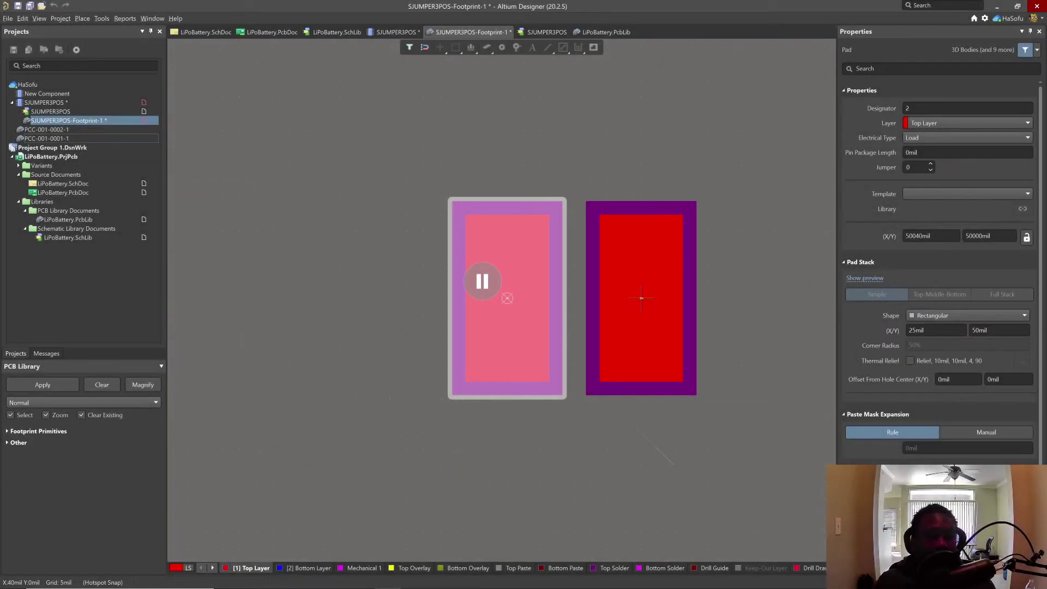
- Place pads 2 and 3 in a row with pad 1, at X 30 mil and X 60 mil, and end pad placement
{"action": "right_click", "coordinate": [641, 298]}
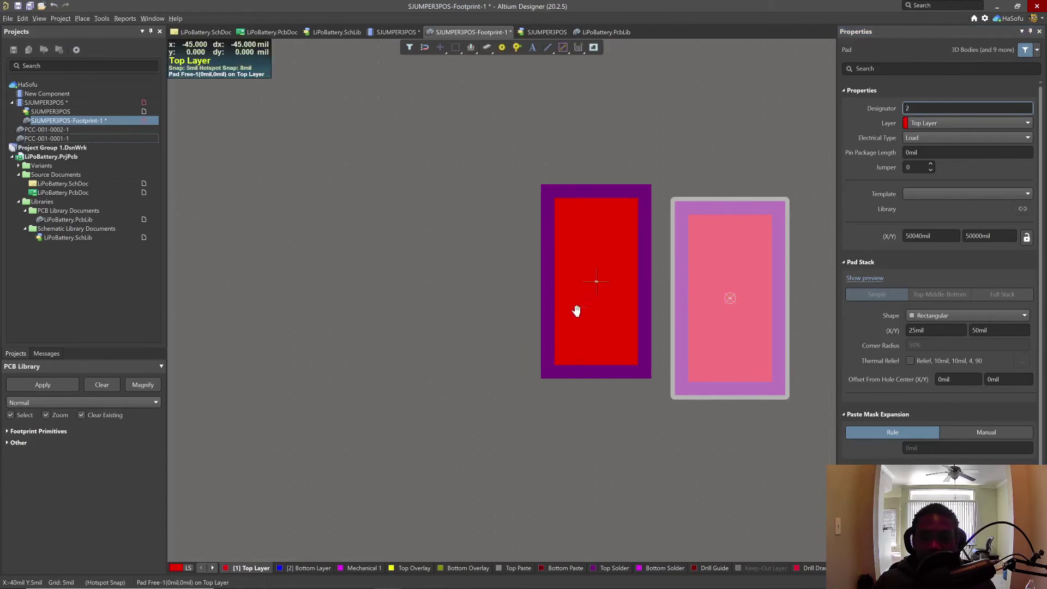
{"action": "right_click_drag", "start_coordinate": [574, 309], "coordinate": [429, 283]}
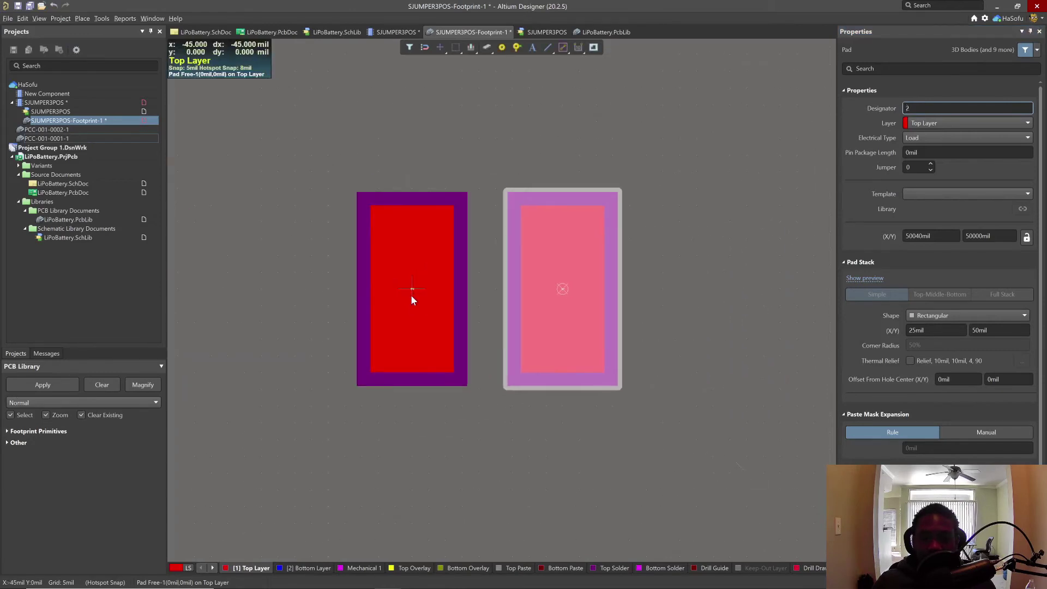
{"action": "right_click", "coordinate": [662, 282]}
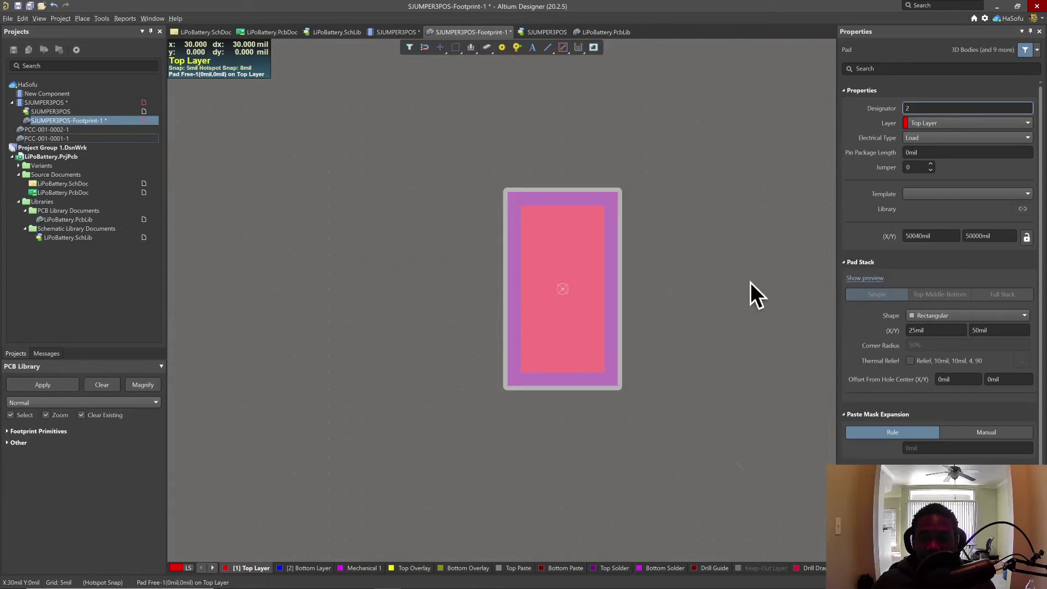
{"action": "left_click", "coordinate": [771, 283]}
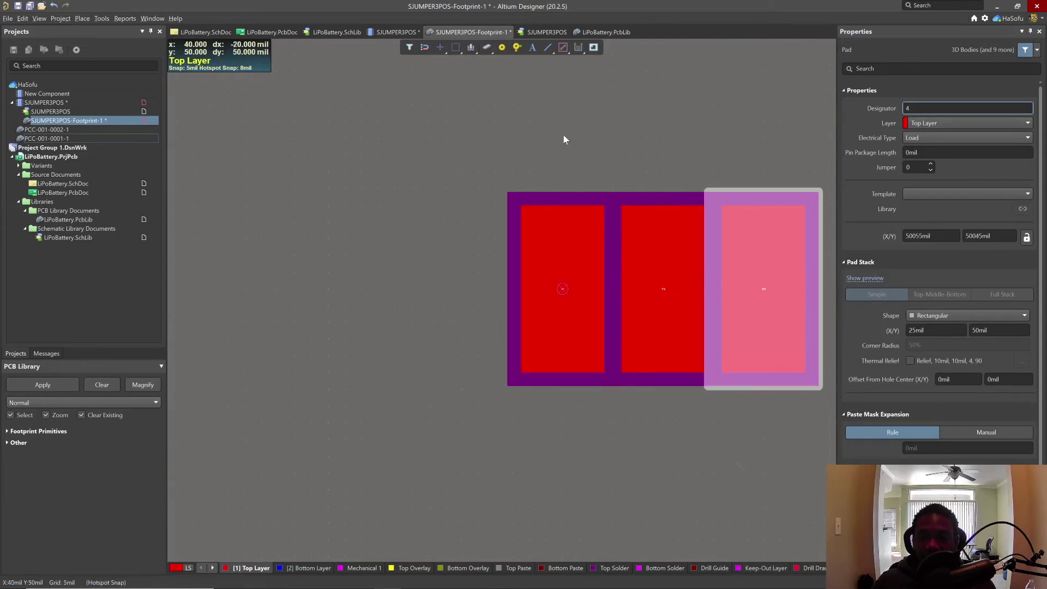
{"action": "right_click", "coordinate": [575, 297]}
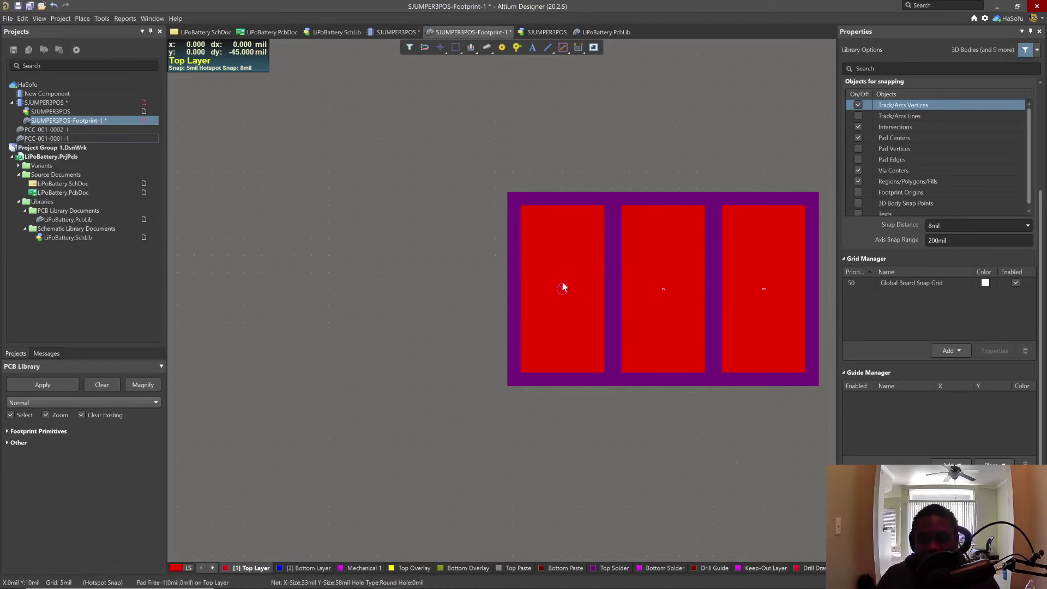
- Spread the pads along the horizontal axis: pad 1 to X -40 mil, pad 2 to the origin and pad 3 to X 35 mil
{"action": "key", "text": "Insert"}
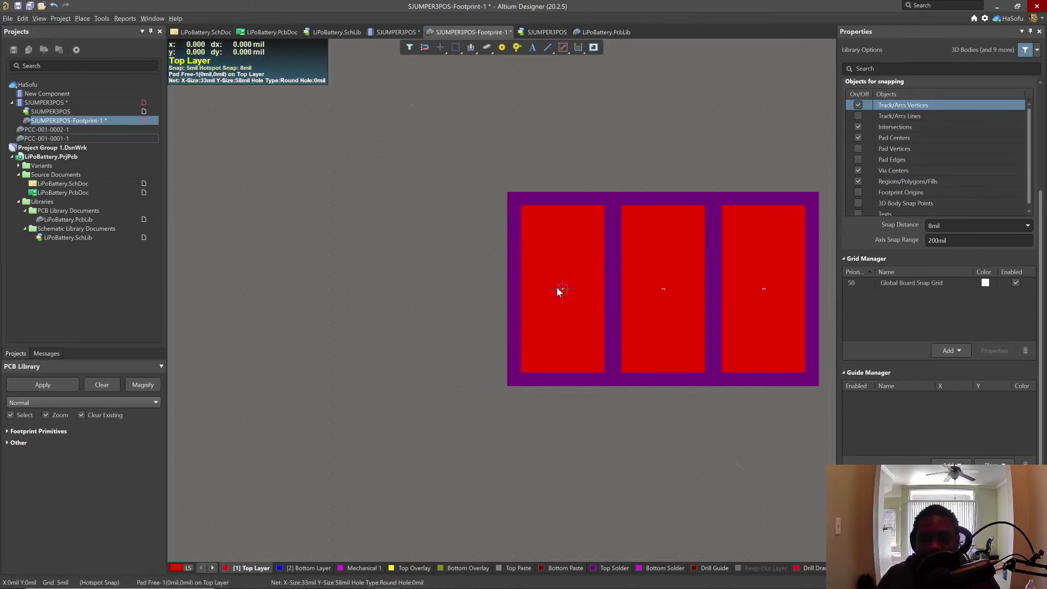
{"action": "left_click_drag", "start_coordinate": [558, 288], "coordinate": [424, 288]}
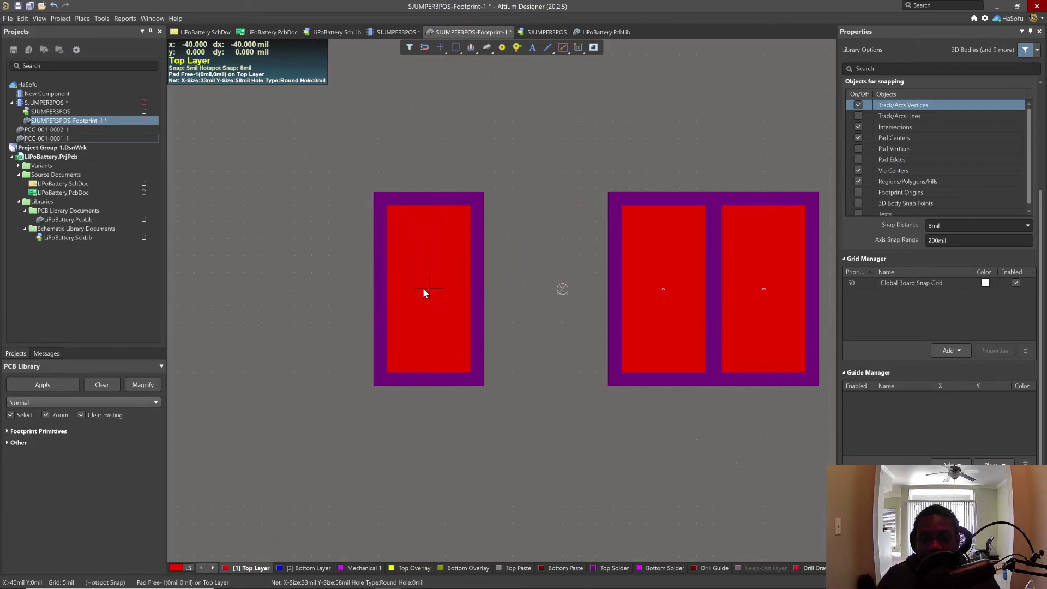
{"action": "left_click_drag", "start_coordinate": [661, 287], "coordinate": [563, 289]}
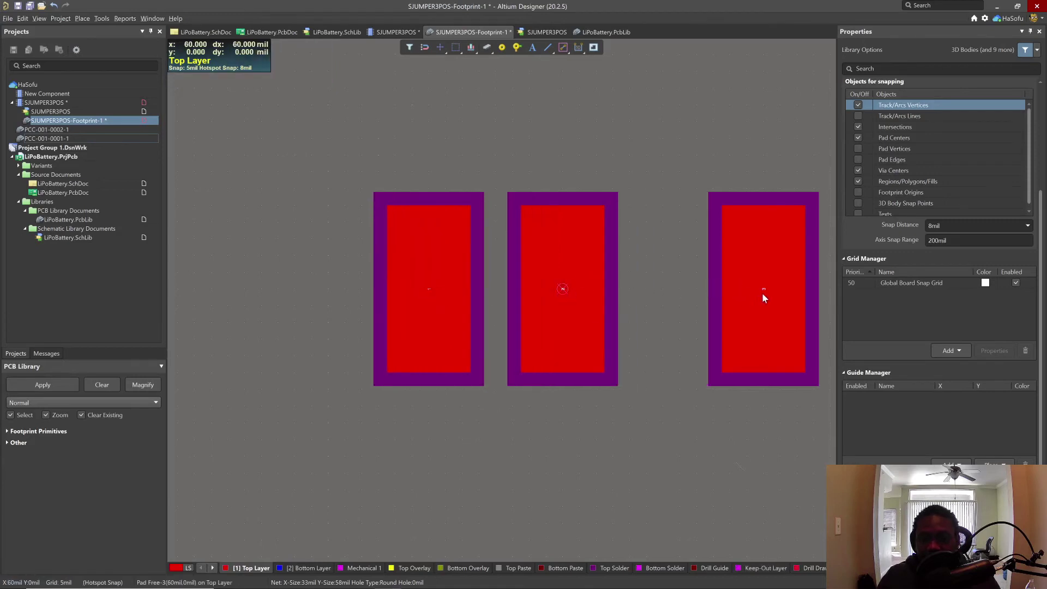
{"action": "left_click_drag", "start_coordinate": [763, 297], "coordinate": [680, 293]}
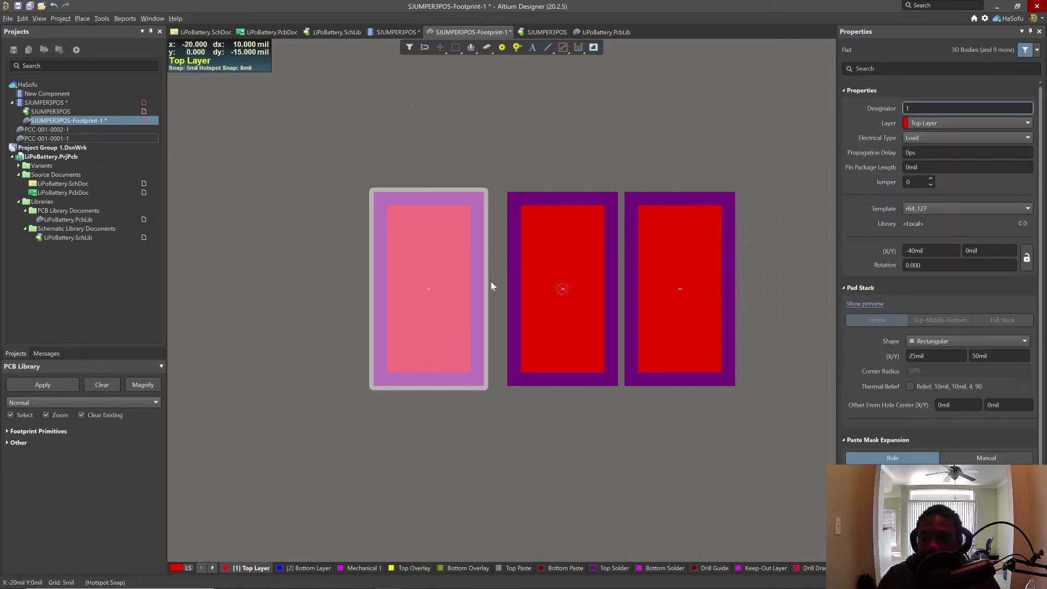
- Set pad 1's X position to -35 mil and check the X position of pad 3
{"action": "left_click", "coordinate": [934, 251]}
{"action": "type", "text": "35"}
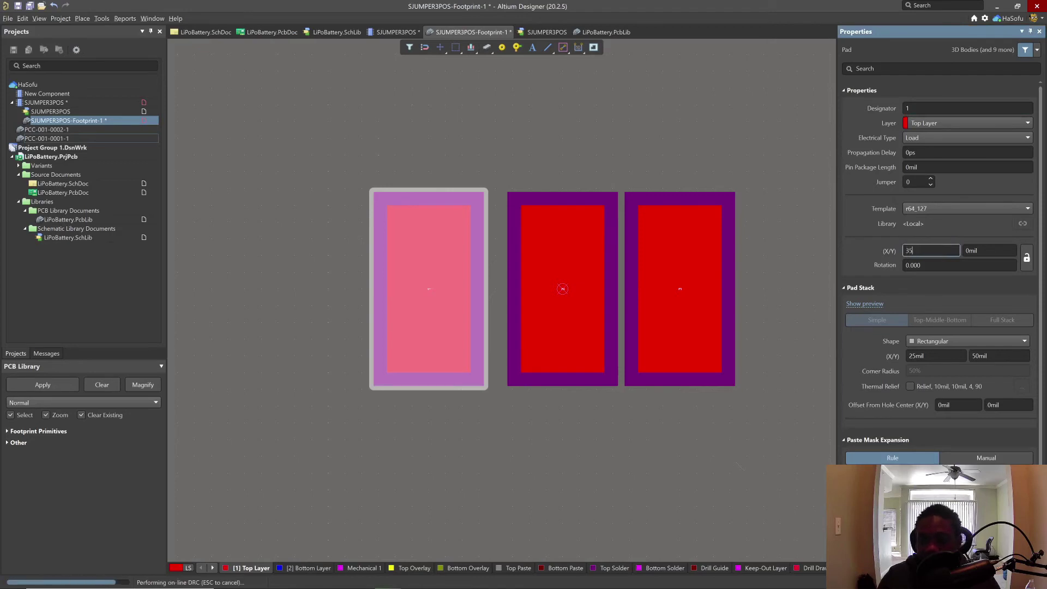
{"action": "key", "text": "Tab"}
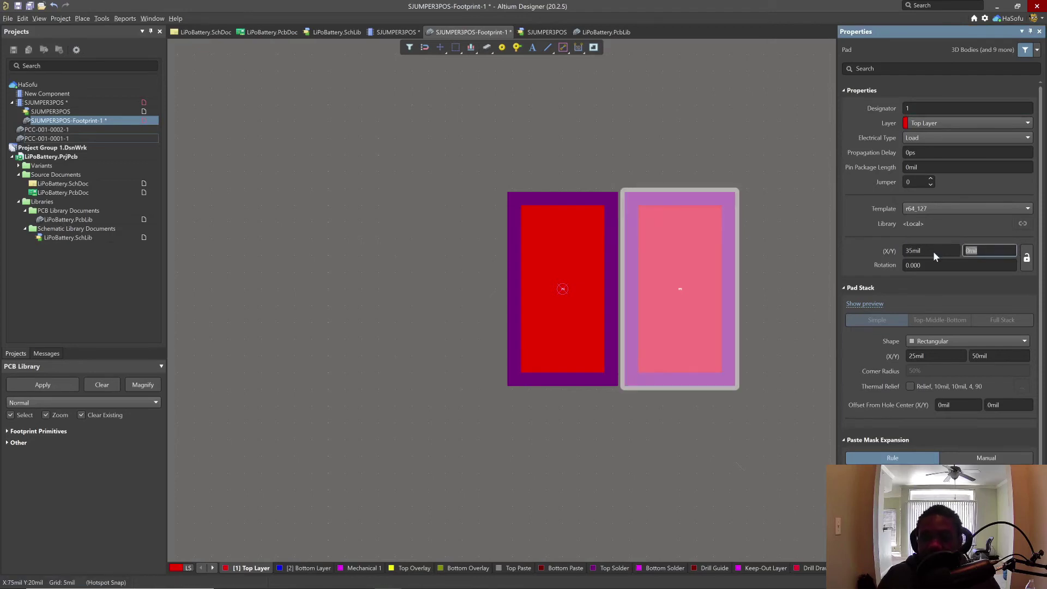
{"action": "left_click", "coordinate": [933, 251]}
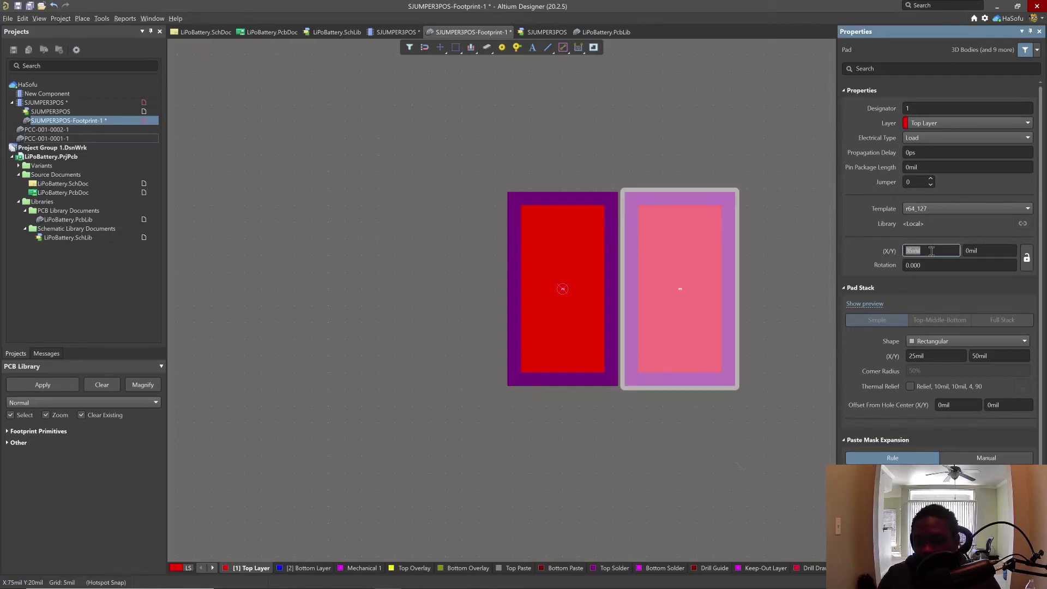
{"action": "type", "text": "-35"}
{"action": "key", "text": "Tab"}
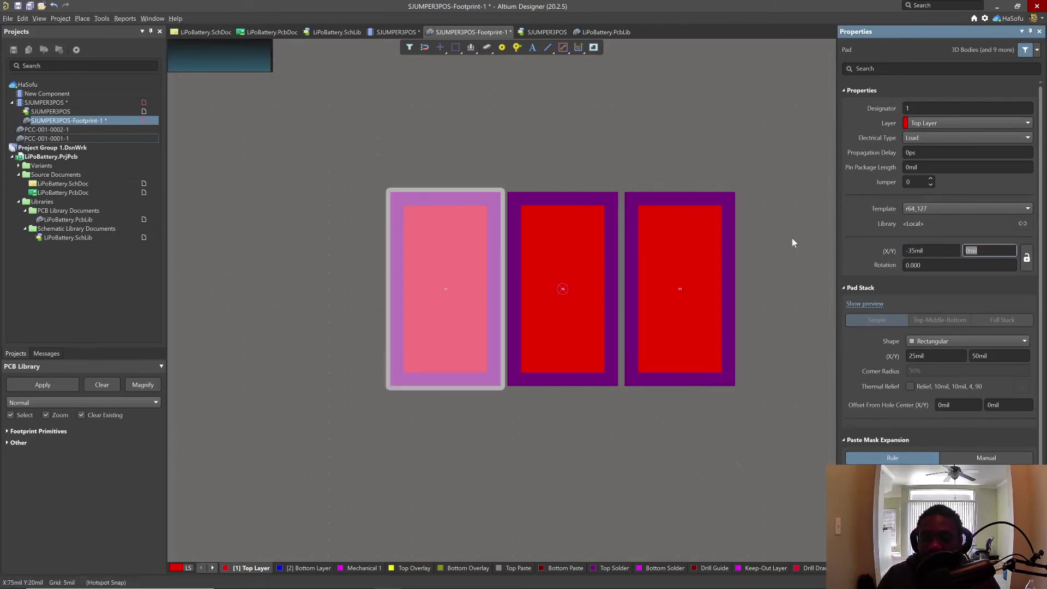
{"action": "left_click", "coordinate": [666, 290]}
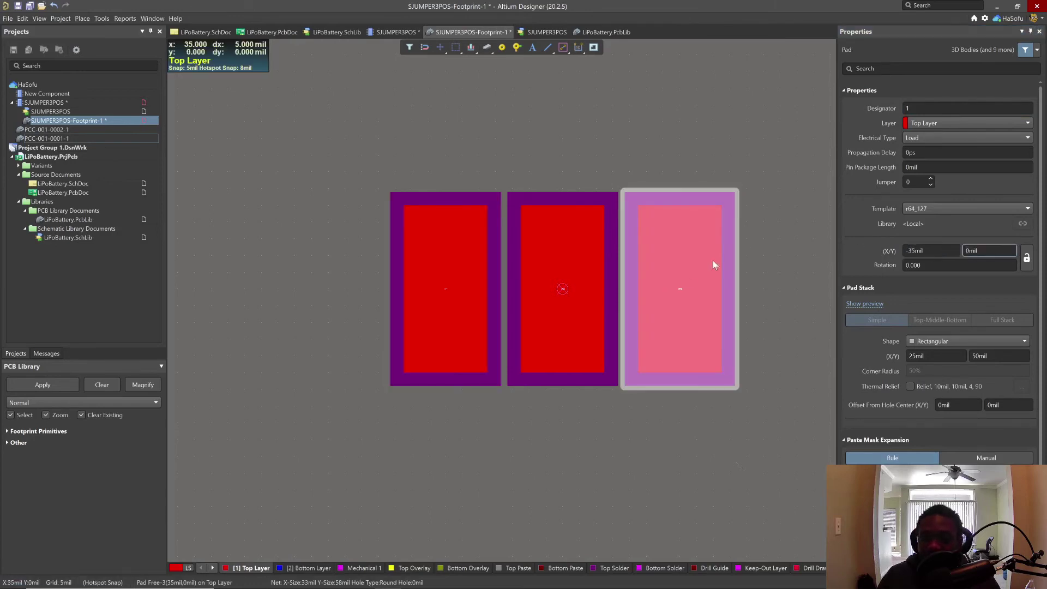
{"action": "left_click", "coordinate": [928, 250]}
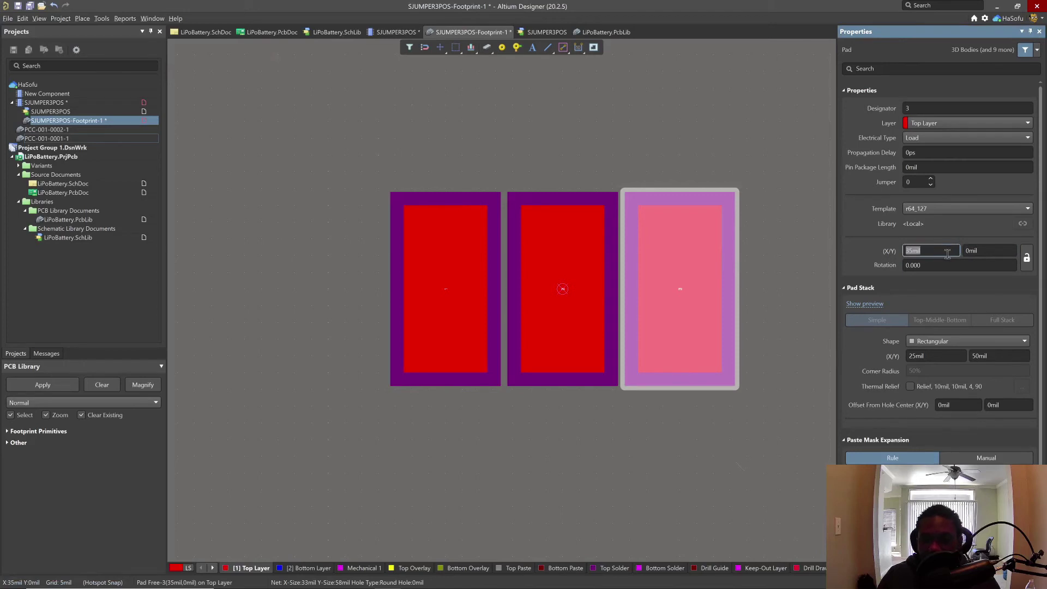
{"action": "left_click", "coordinate": [519, 143]}
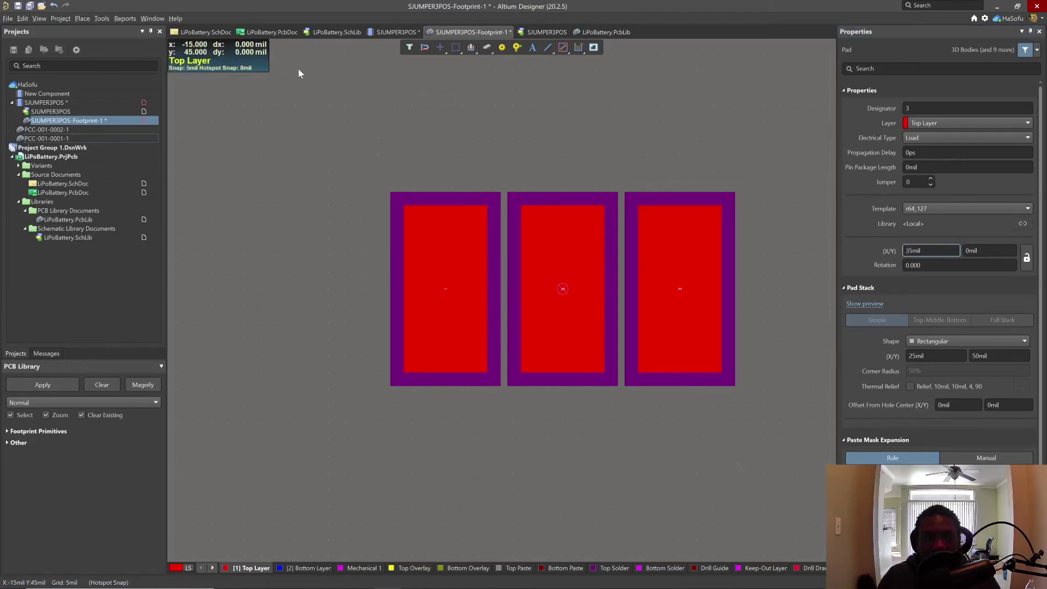
- Start a 10 mil wide Top Overlay outline around the pads, running from (-70, 0) to (-70, 40) and across to (65, 40) mil
{"action": "left_click", "coordinate": [82, 18]}
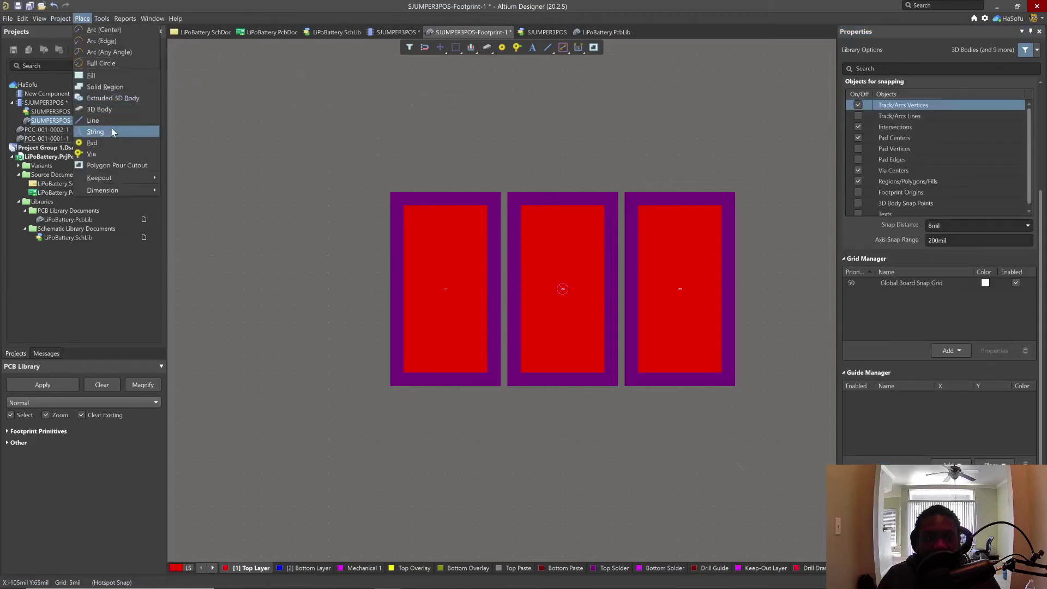
{"action": "left_click", "coordinate": [139, 121]}
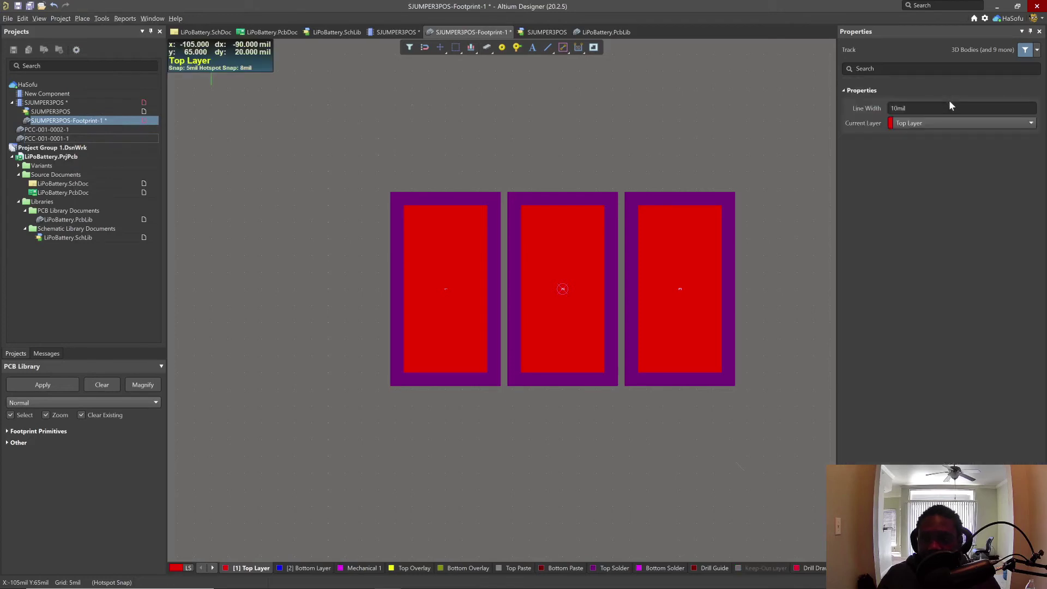
{"action": "left_click", "coordinate": [945, 124]}
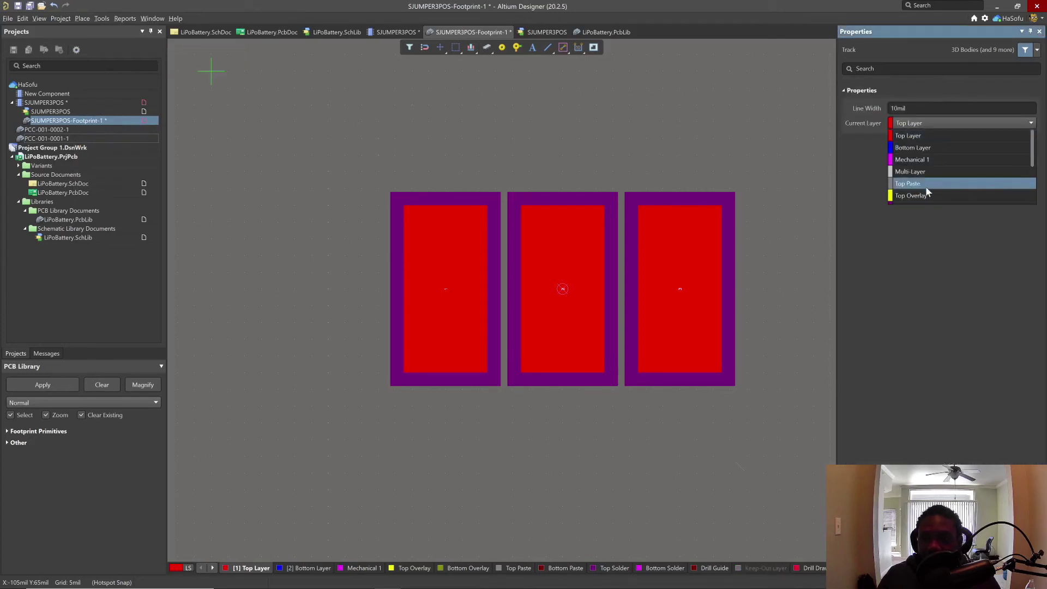
{"action": "left_click", "coordinate": [925, 197]}
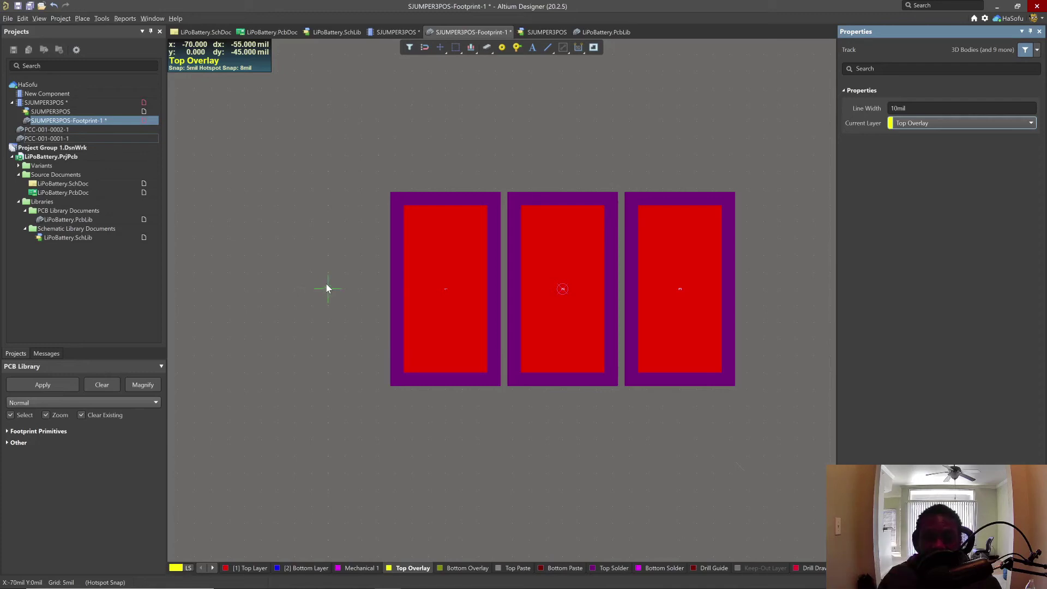
{"action": "left_click", "coordinate": [360, 289]}
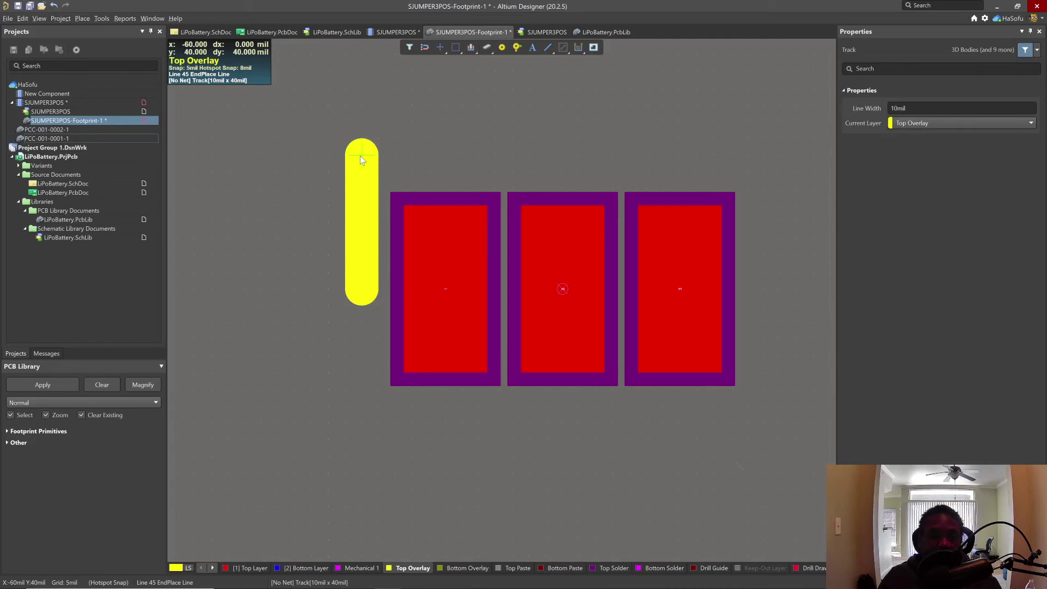
{"action": "right_click", "coordinate": [360, 156]}
{"action": "left_click", "coordinate": [329, 292]}
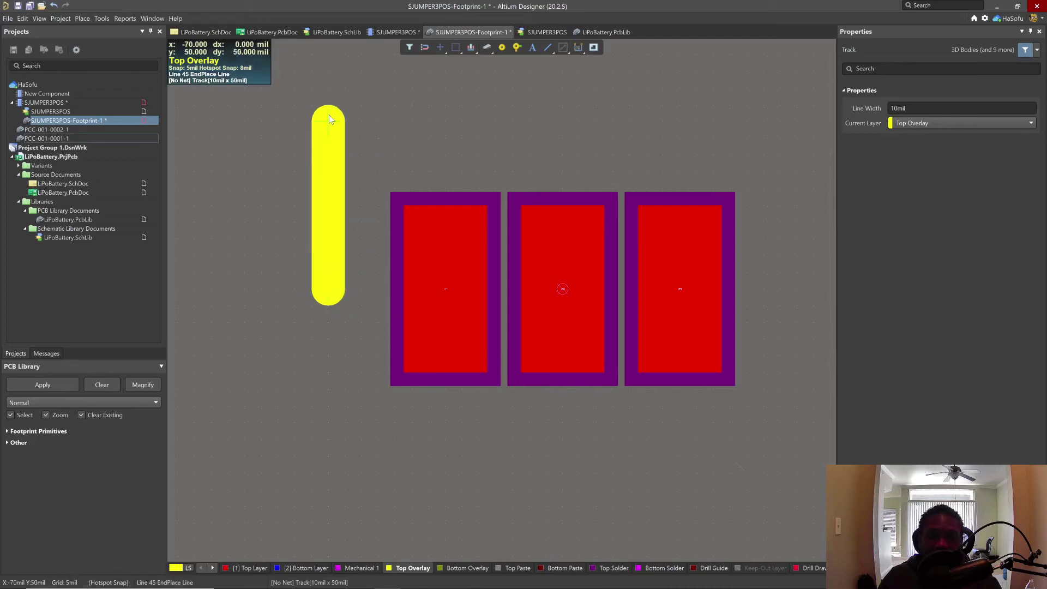
{"action": "left_click", "coordinate": [329, 146]}
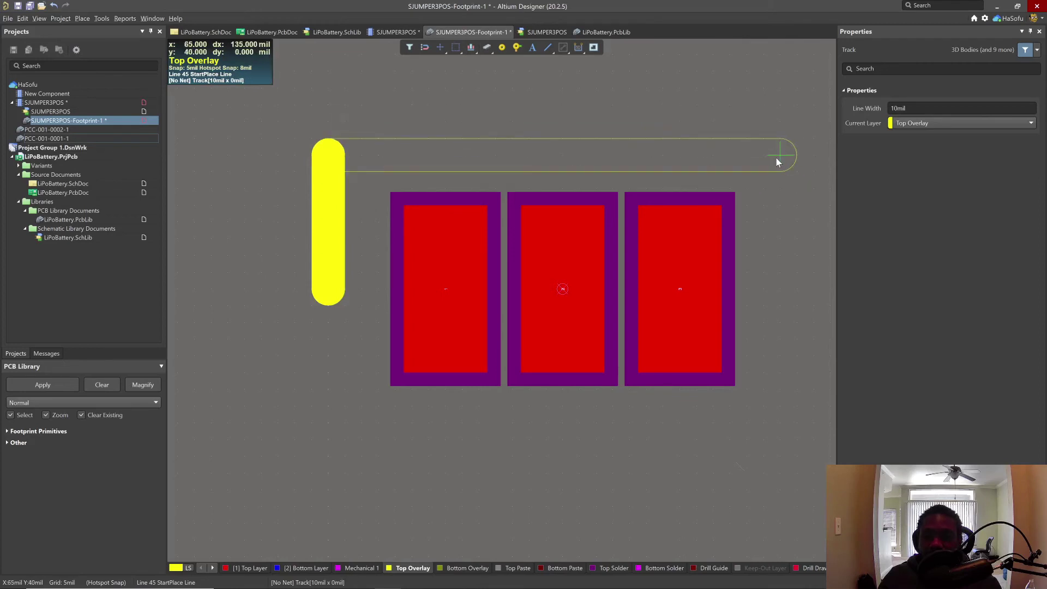
{"action": "key", "text": "space"}
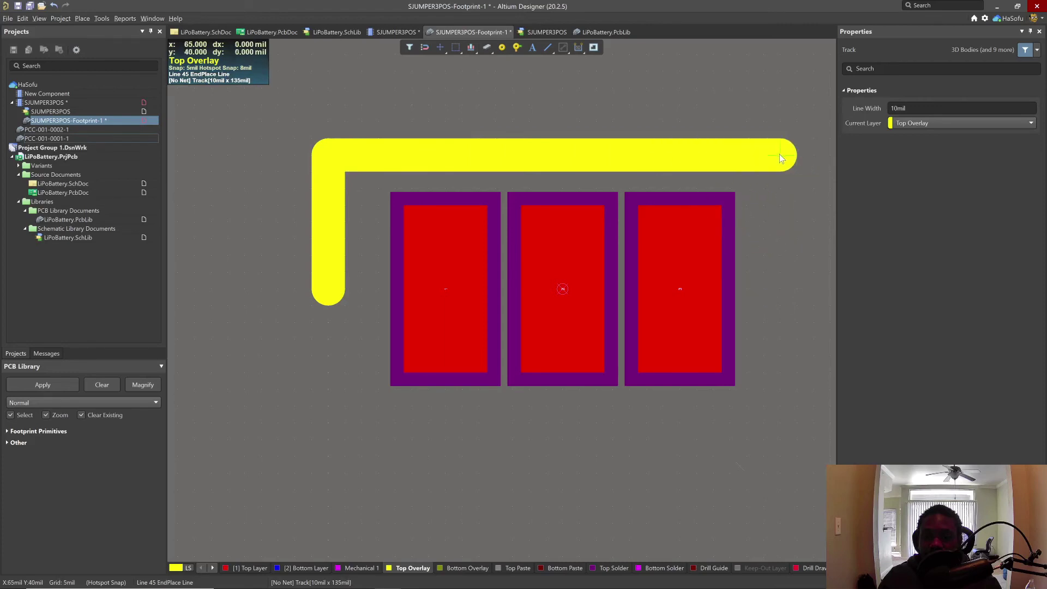
{"action": "left_click", "coordinate": [780, 155]}
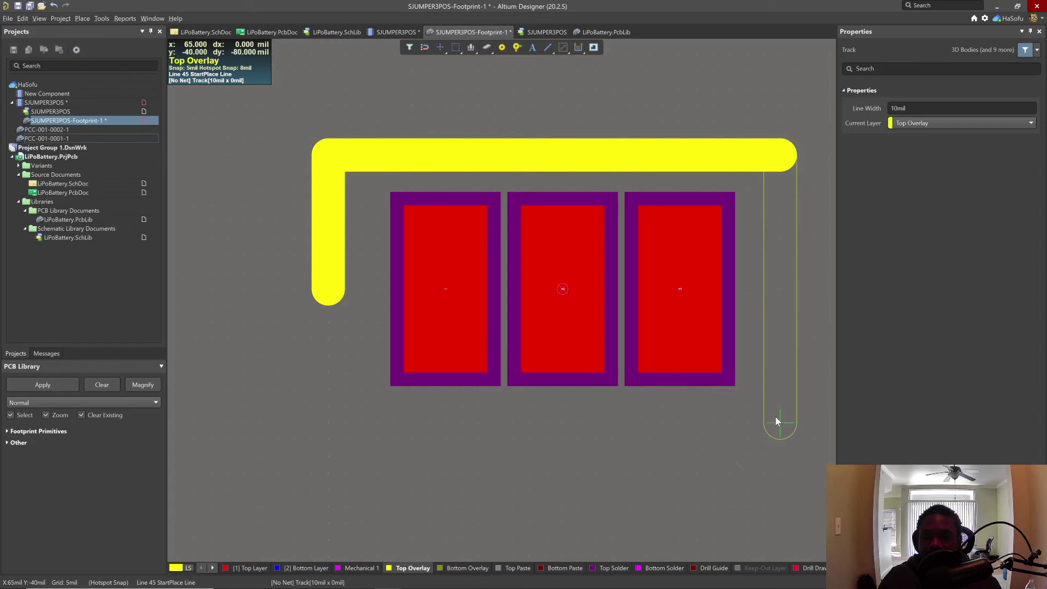
- Continue the outline to (65, -40) and (-70, -40) mil, close it at (-70, 0) and end line placement
{"action": "key", "text": "space"}
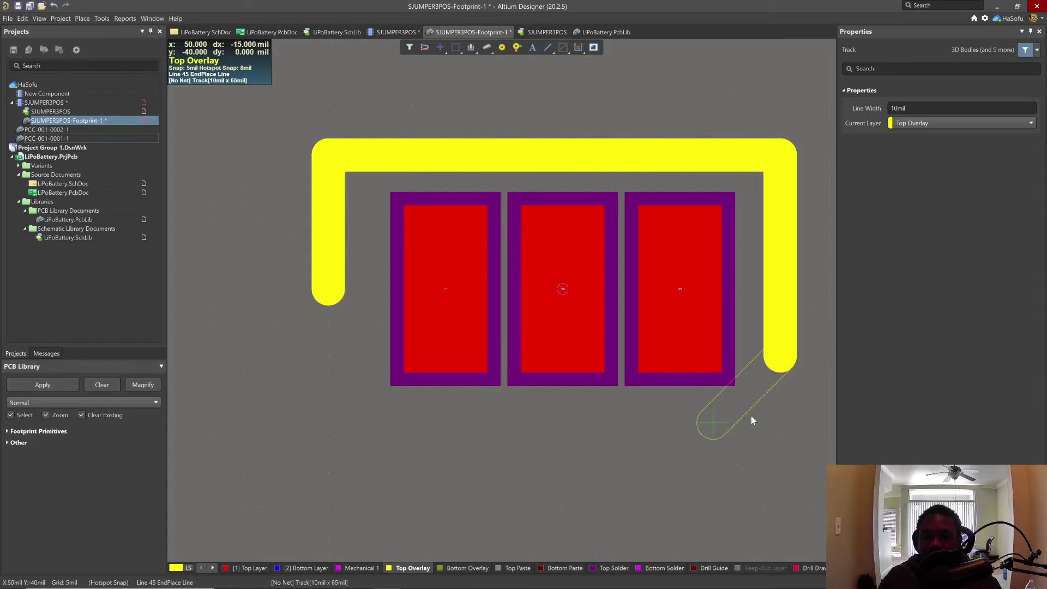
{"action": "left_click", "coordinate": [781, 422]}
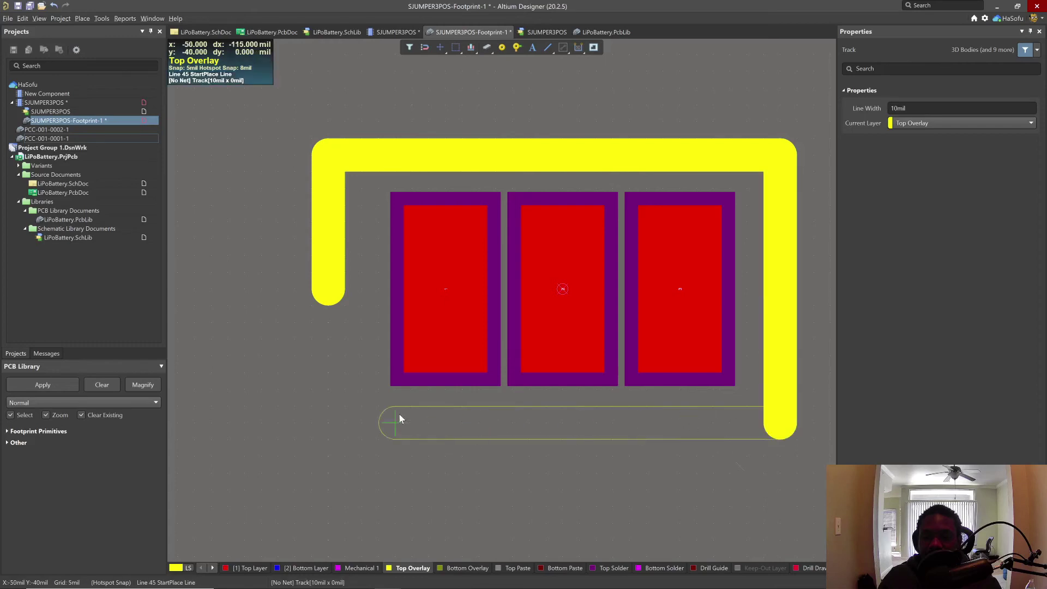
{"action": "left_click", "coordinate": [324, 427]}
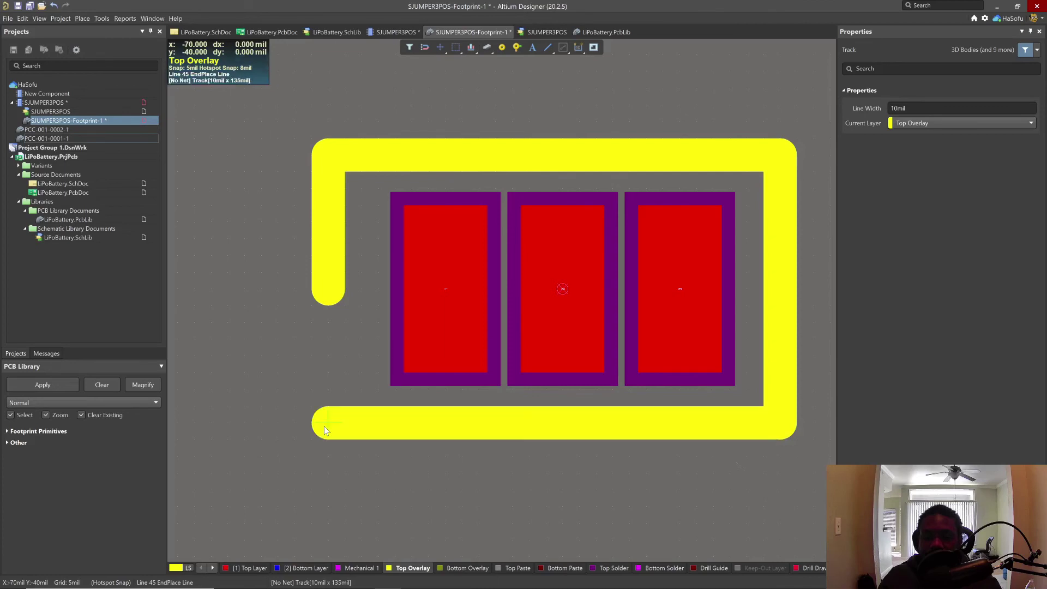
{"action": "left_click", "coordinate": [326, 424]}
{"action": "left_click", "coordinate": [329, 291]}
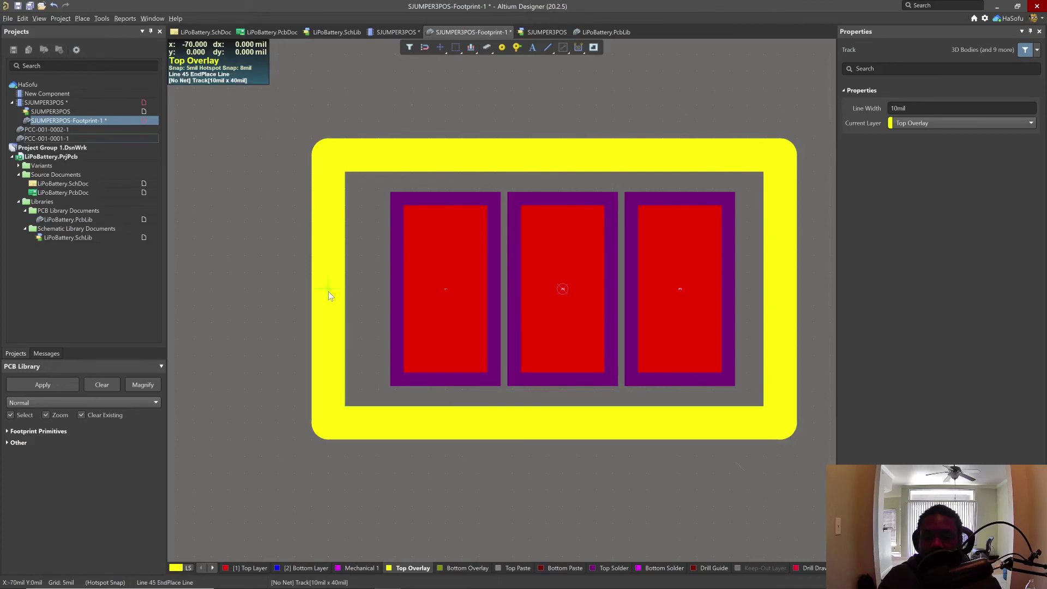
{"action": "right_click", "coordinate": [263, 247]}
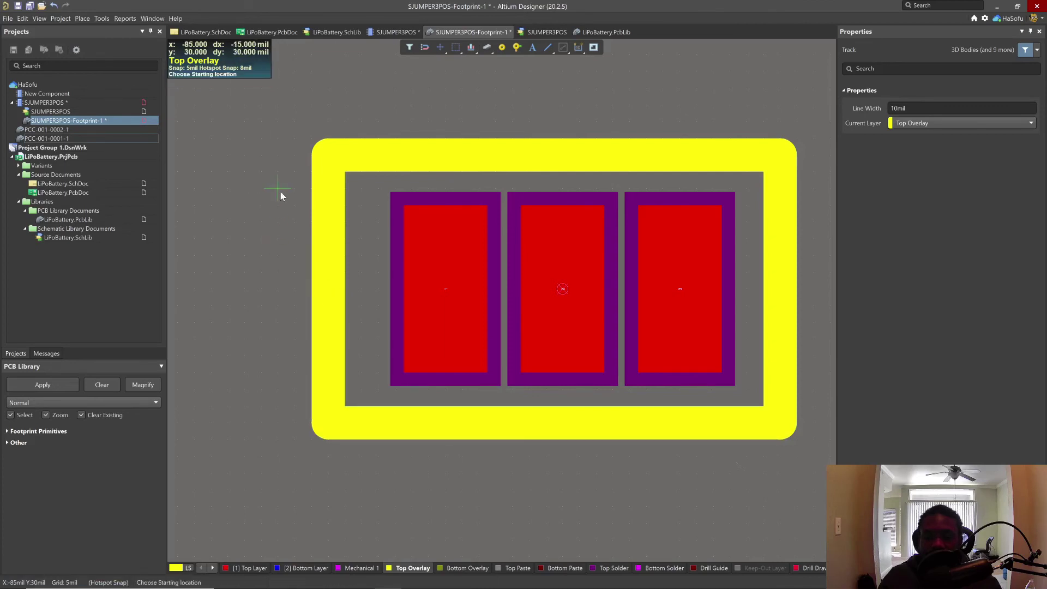
{"action": "left_click", "coordinate": [361, 71]}
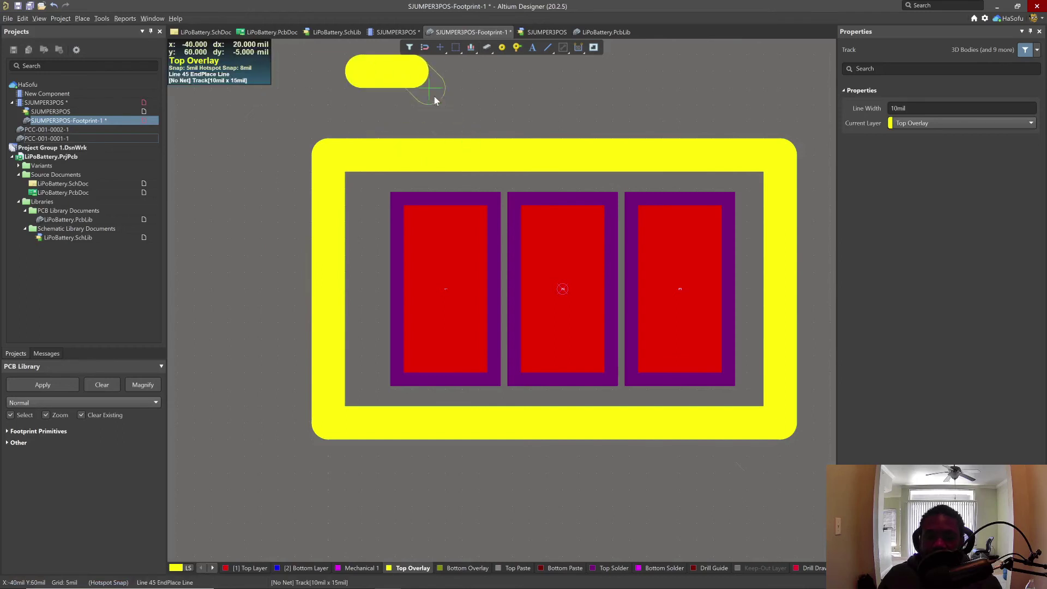
{"action": "right_click", "coordinate": [434, 96]}
{"action": "right_click", "coordinate": [504, 86]}
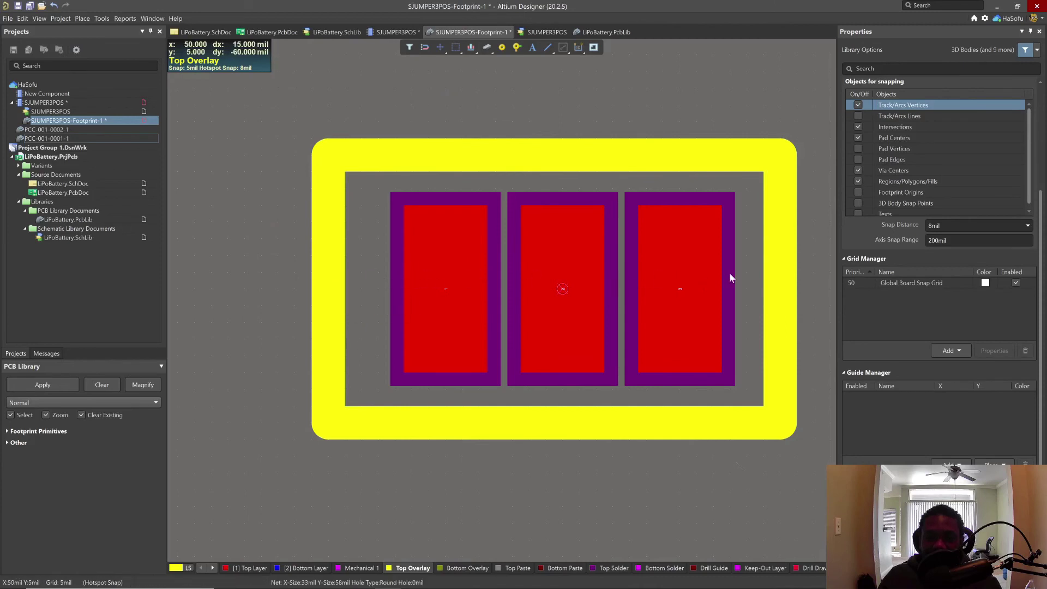
- Move both segments of the outline's left edge inward to X -60 mil, closer to pad 1
{"action": "left_click", "coordinate": [326, 283]}
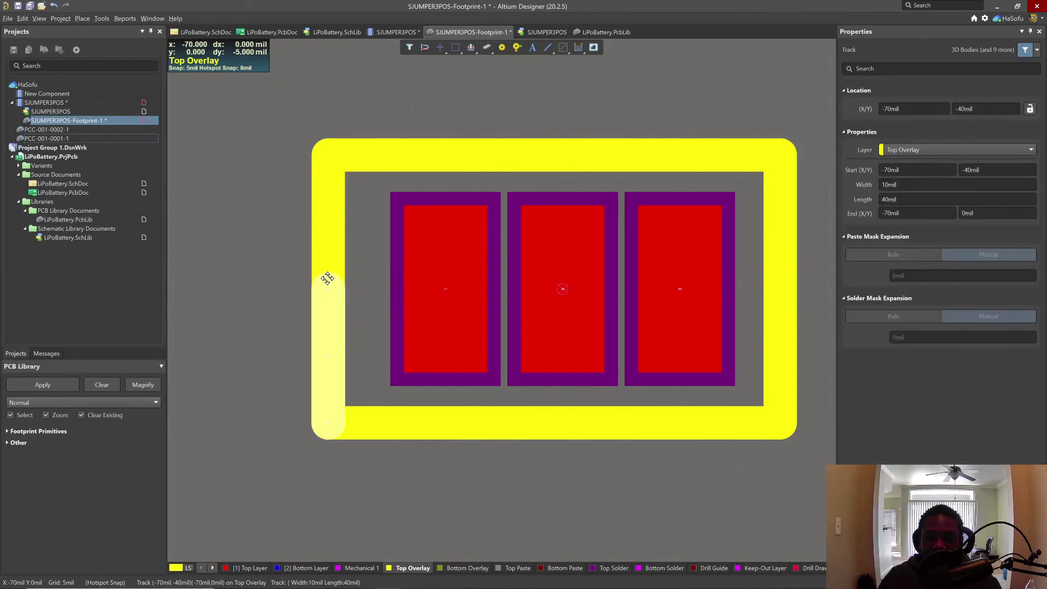
{"action": "mouse_move", "coordinate": [327, 282]}
{"action": "left_mouse_down"}
{"action": "mouse_move", "coordinate": [360, 287]}
{"action": "mouse_move", "coordinate": [327, 289]}
{"action": "left_mouse_up"}
{"action": "scroll", "coordinate": [327, 289], "scroll_direction": "up", "scroll_amount": 2, "text": "ctrl"}
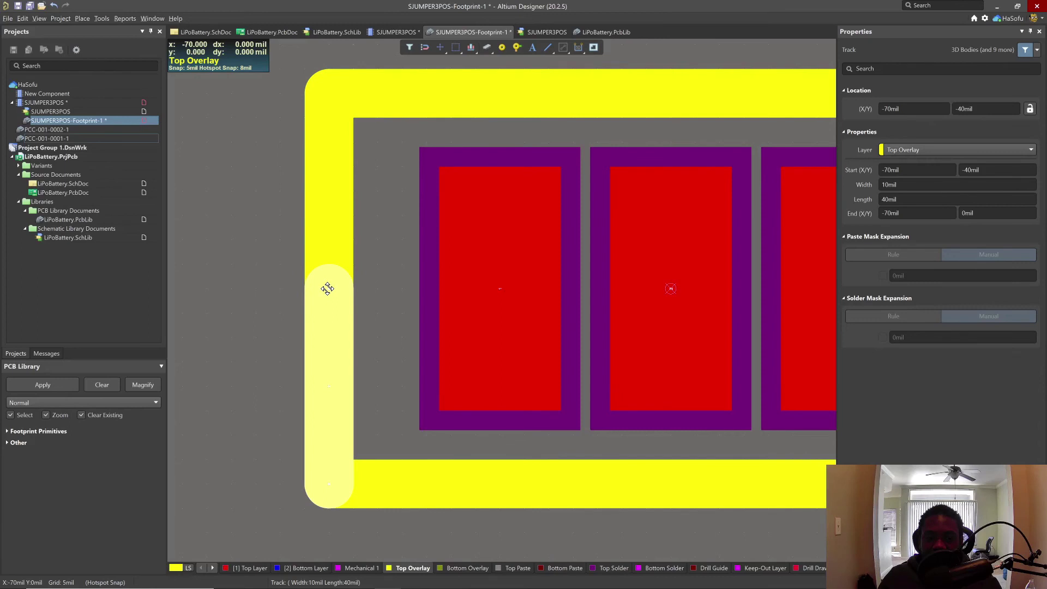
{"action": "left_click_drag", "start_coordinate": [327, 288], "coordinate": [374, 278]}
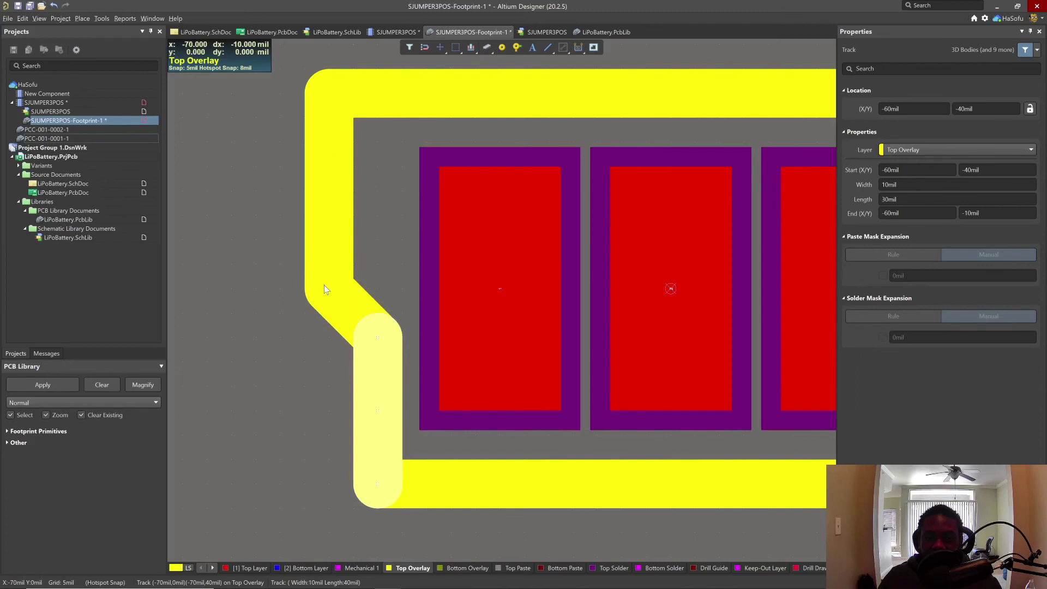
{"action": "left_click_drag", "start_coordinate": [322, 213], "coordinate": [359, 211]}
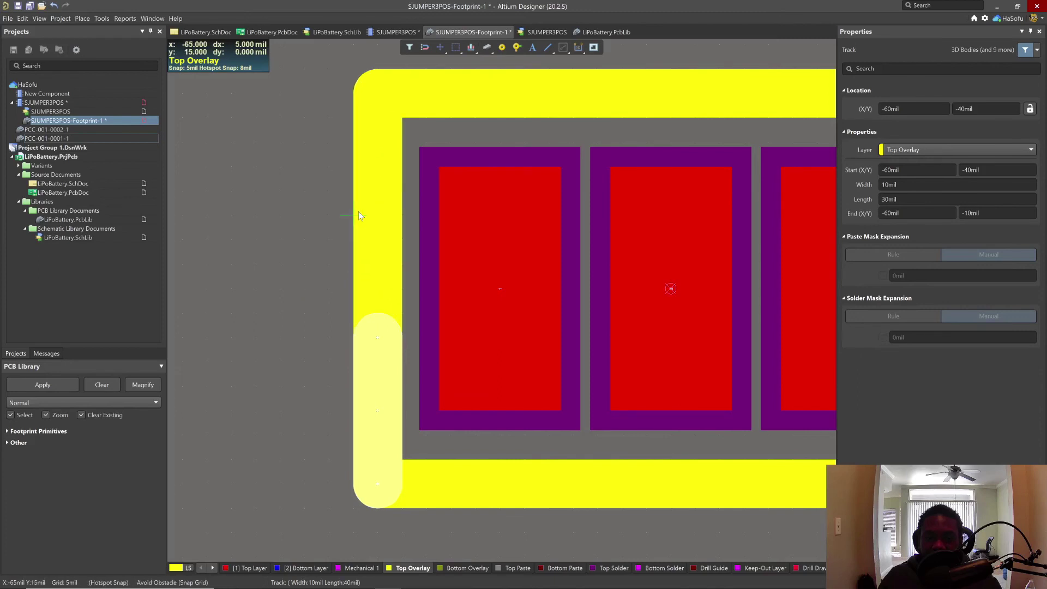
{"action": "left_click", "coordinate": [269, 240]}
{"action": "scroll", "coordinate": [270, 241], "scroll_direction": "up", "scroll_amount": 1, "text": "ctrl"}
{"action": "scroll", "coordinate": [270, 241], "scroll_direction": "down", "scroll_amount": 3, "text": "ctrl"}
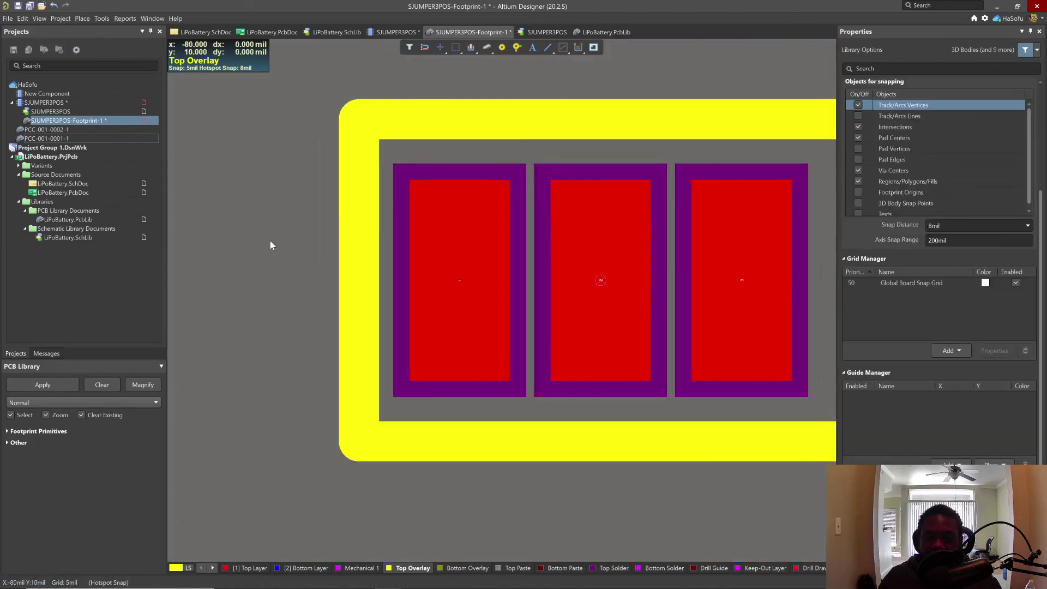
{"action": "scroll", "coordinate": [270, 241], "scroll_direction": "down", "scroll_amount": 1, "text": "ctrl"}
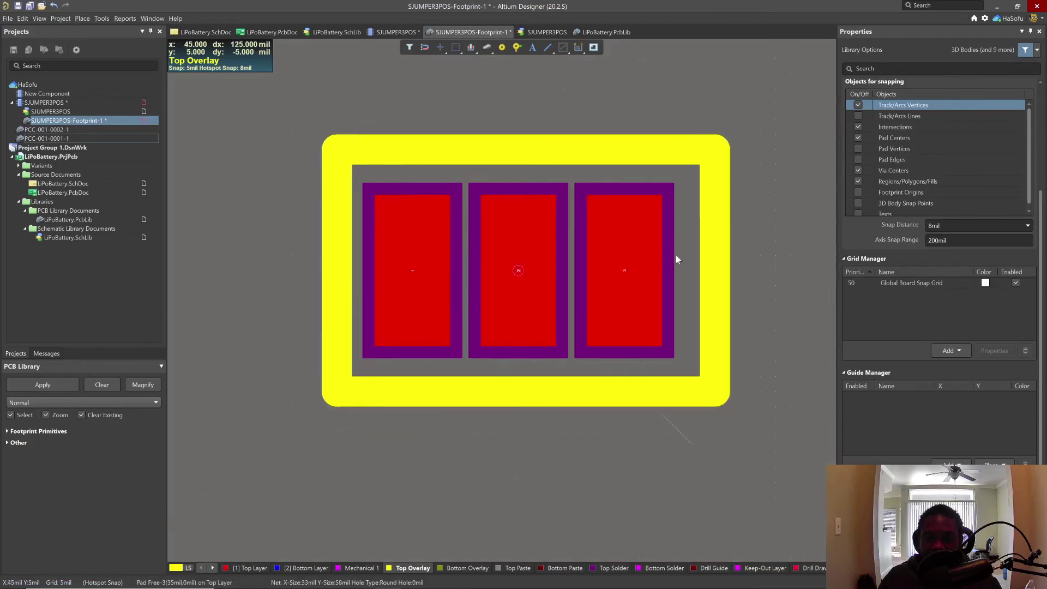
- Move the outline's right edge inward to X 60 mil, closer to pad 3
{"action": "left_click", "coordinate": [715, 267]}
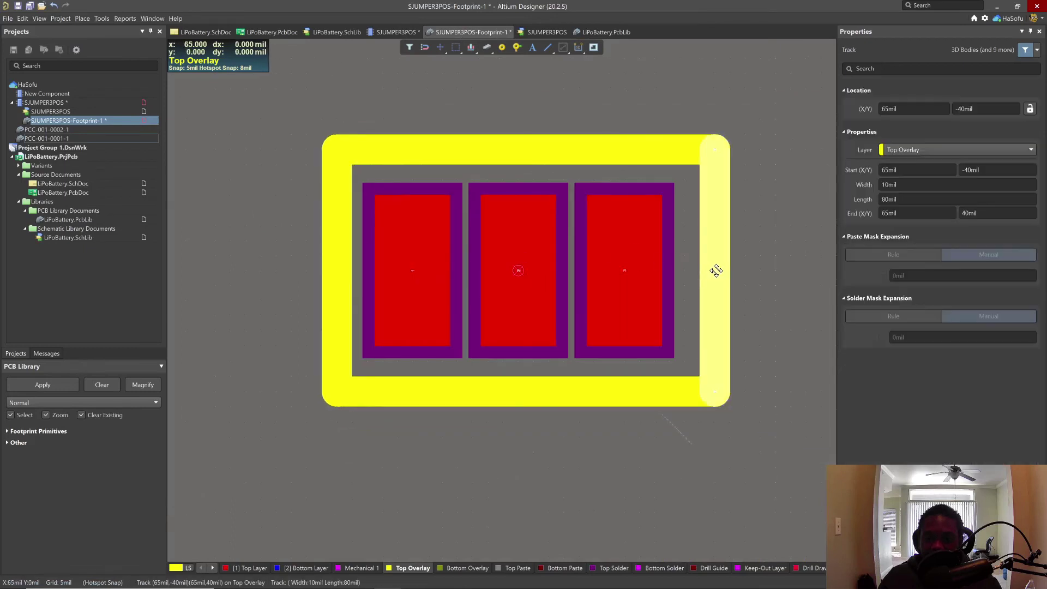
{"action": "left_click_drag", "start_coordinate": [704, 269], "coordinate": [692, 271]}
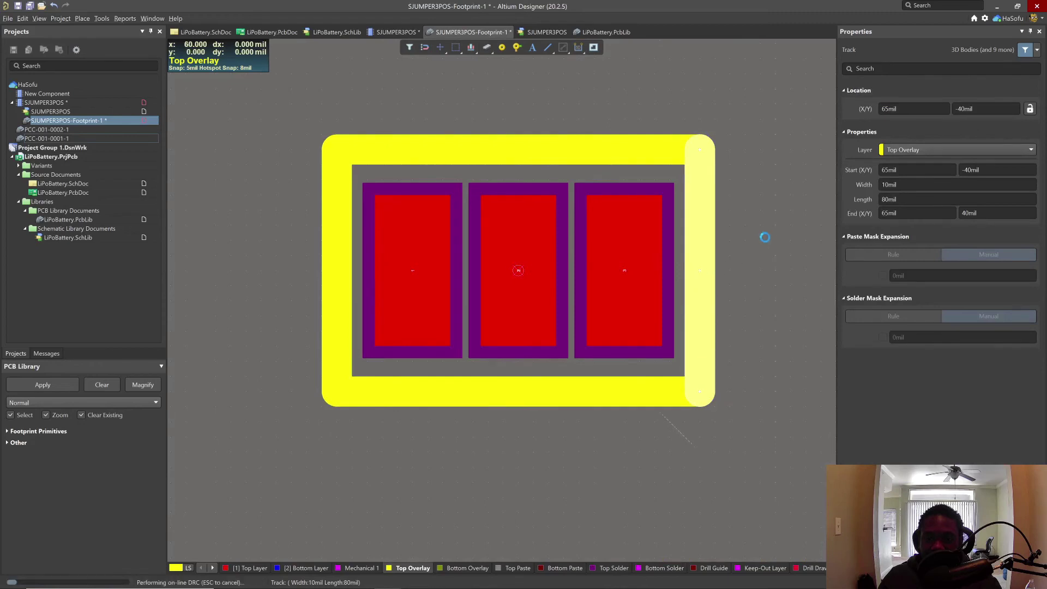
{"action": "left_click", "coordinate": [738, 261]}
{"action": "scroll", "coordinate": [738, 261], "scroll_direction": "down", "scroll_amount": 1, "text": "ctrl"}
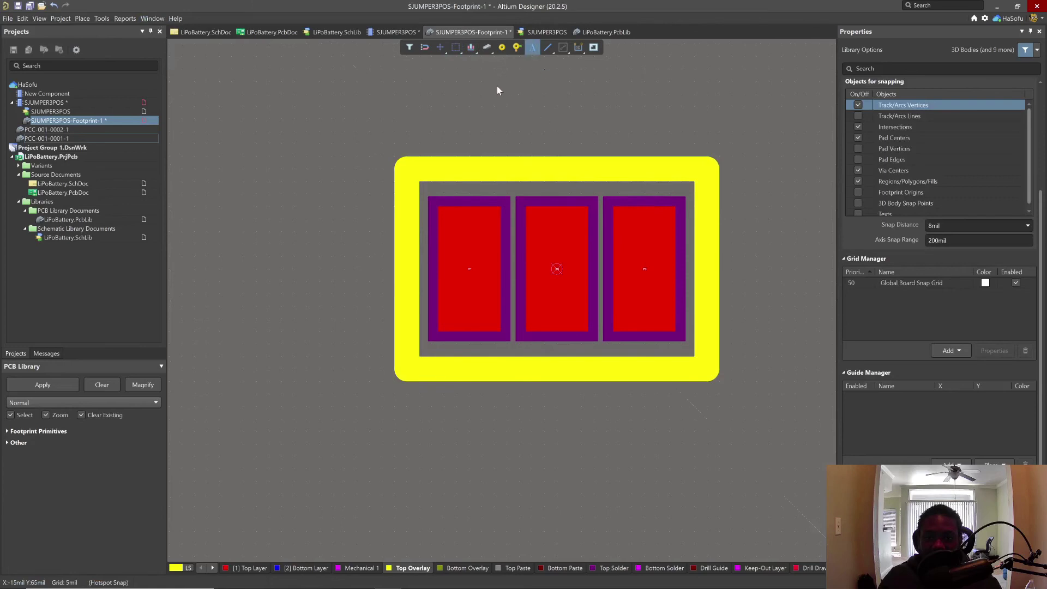
- Place the .Designator text string on the Top Overlay just above the outline and save the footprint
{"action": "scroll", "coordinate": [317, 171], "scroll_direction": "down", "scroll_amount": 1, "text": "ctrl"}
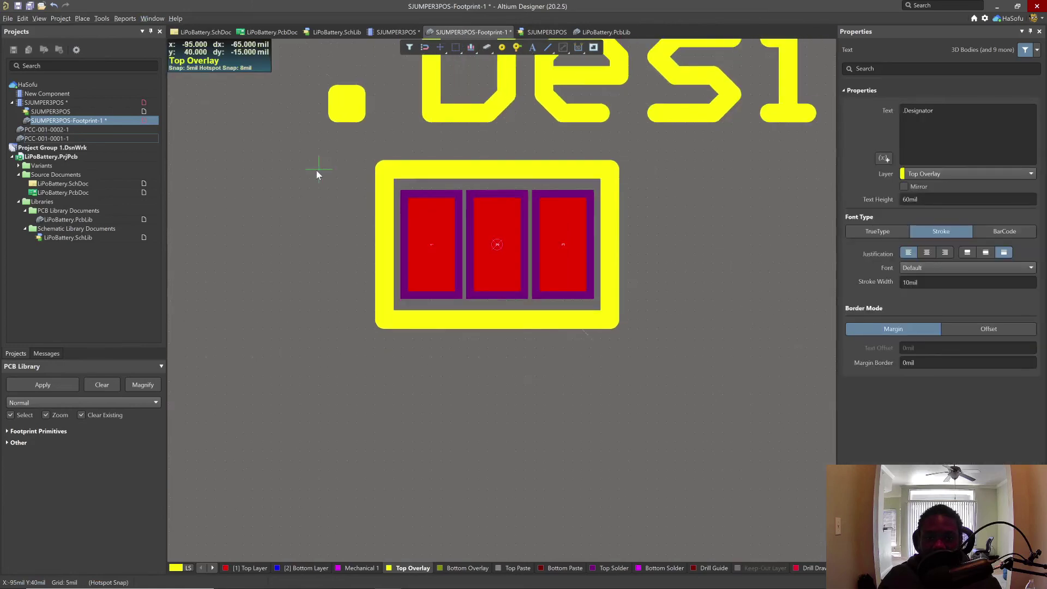
{"action": "scroll", "coordinate": [316, 173], "scroll_direction": "down", "scroll_amount": 2, "text": "ctrl"}
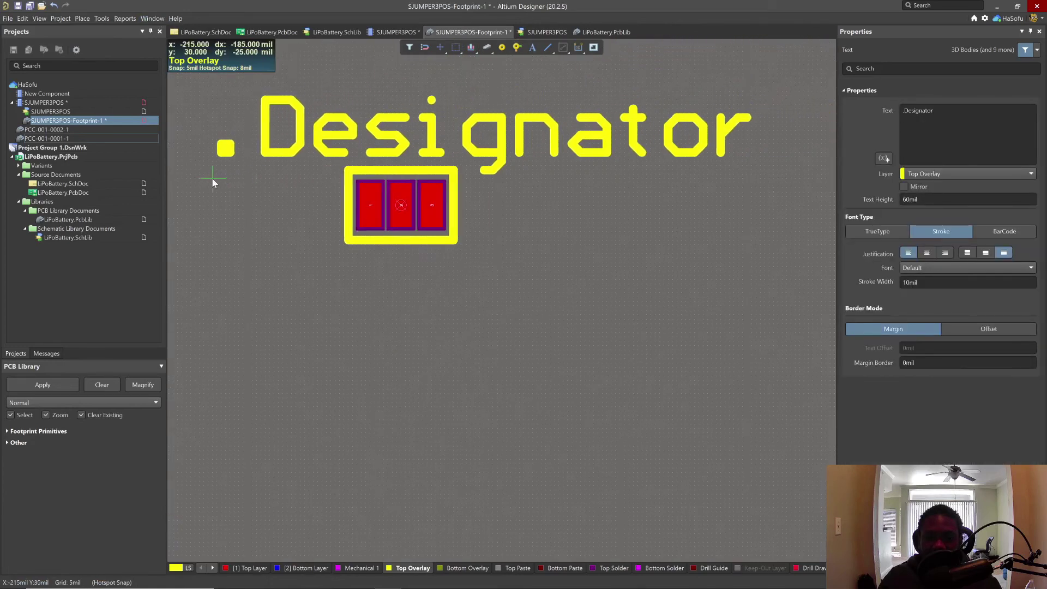
{"action": "key", "text": "Tab"}
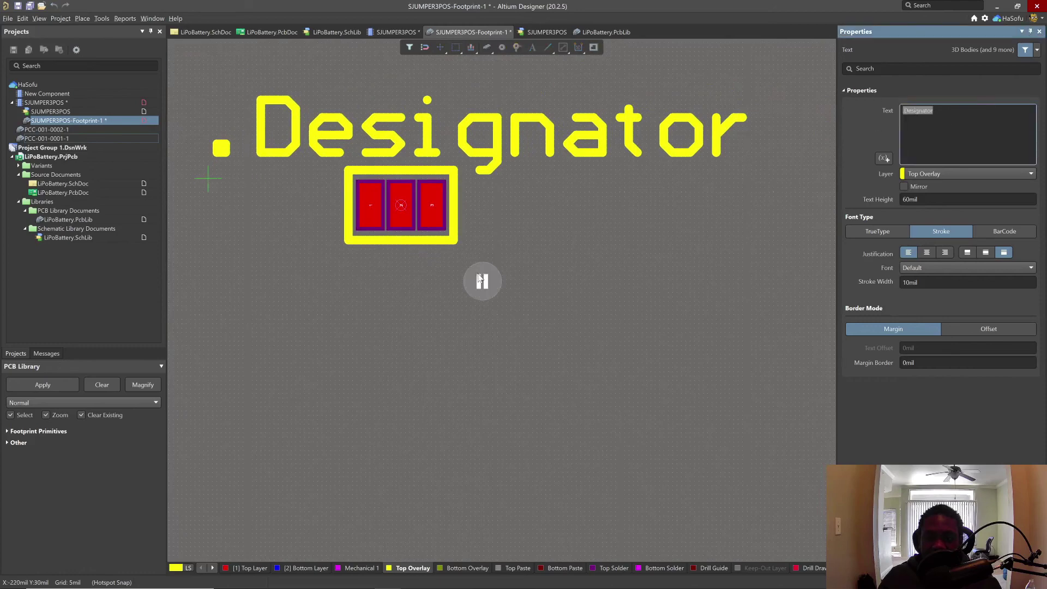
{"action": "left_click", "coordinate": [482, 281]}
{"action": "key", "text": "Escape"}
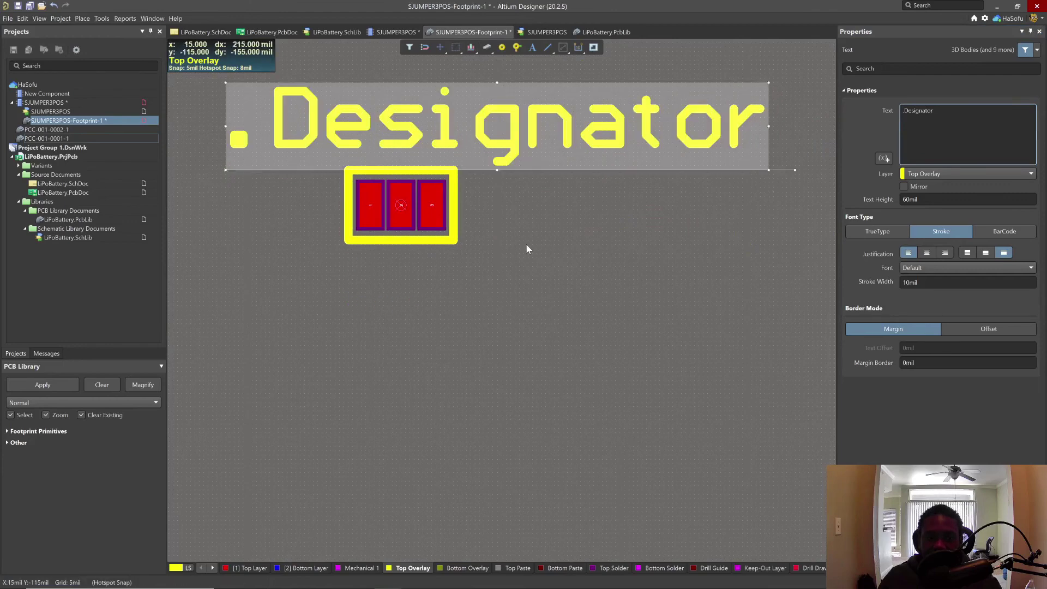
{"action": "left_click", "coordinate": [577, 201]}
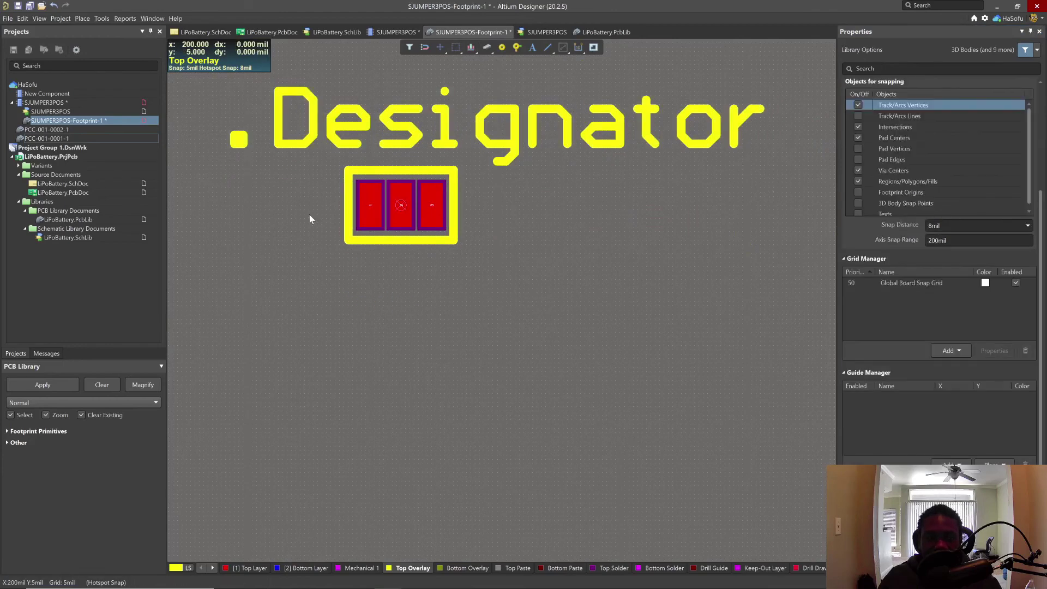
{"action": "left_click", "coordinate": [248, 255]}
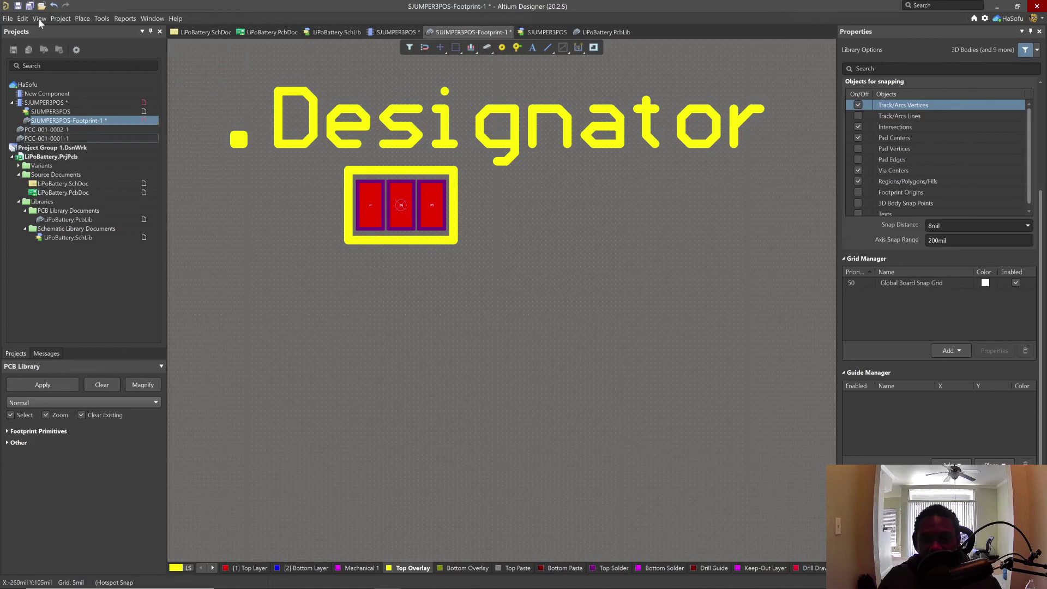
{"action": "key", "text": "ctrl+s"}
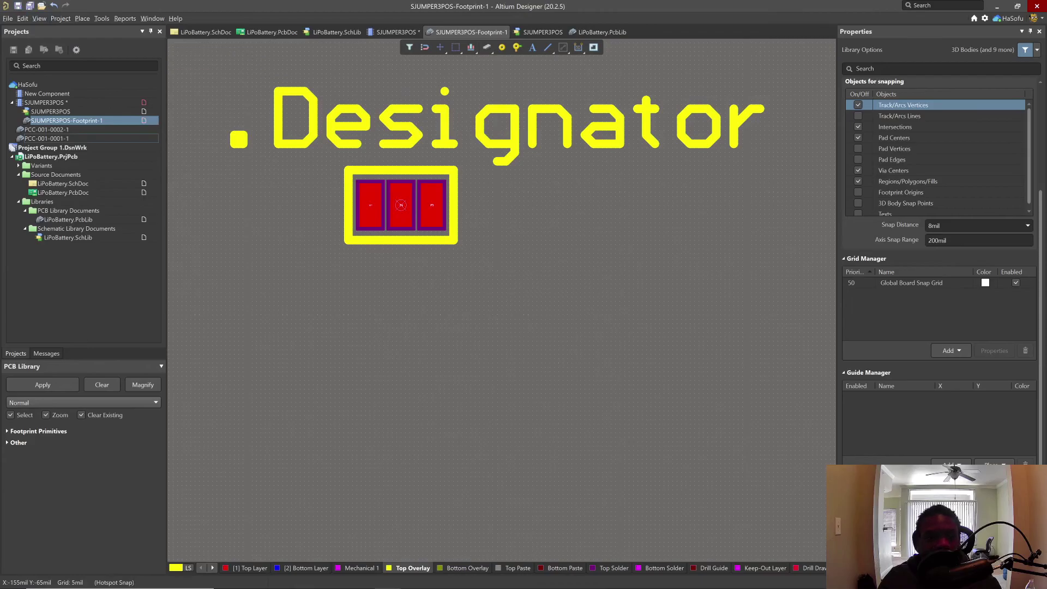
- Switch to the SparkFun USB LiPoly Charger page in the browser and open the board's 3D model in the enlarged viewer
{"action": "key", "text": "alt+Tab"}
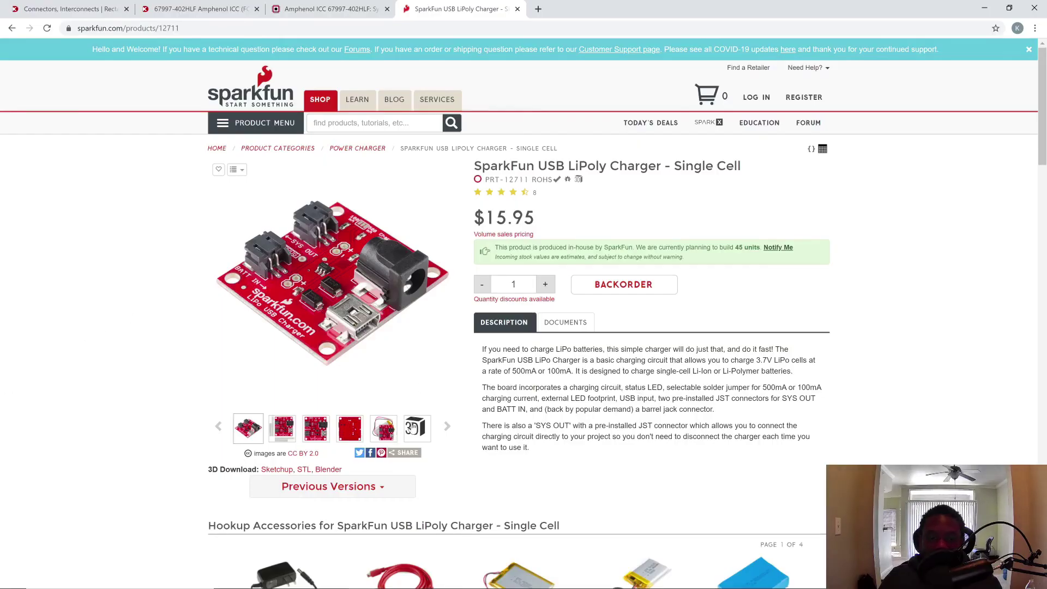
{"action": "left_click", "coordinate": [416, 428]}
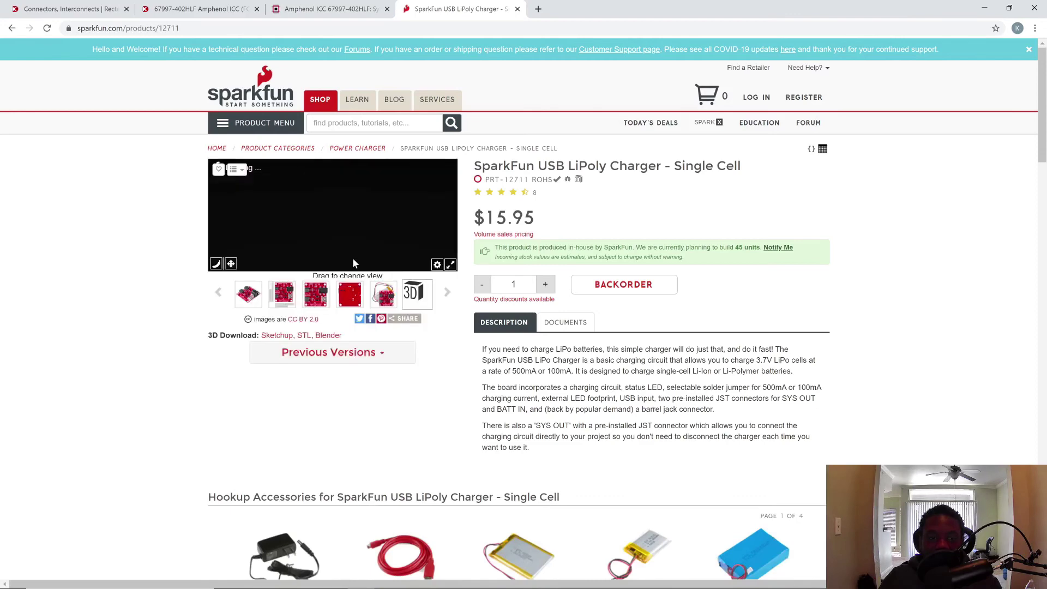
{"action": "left_click", "coordinate": [451, 265]}
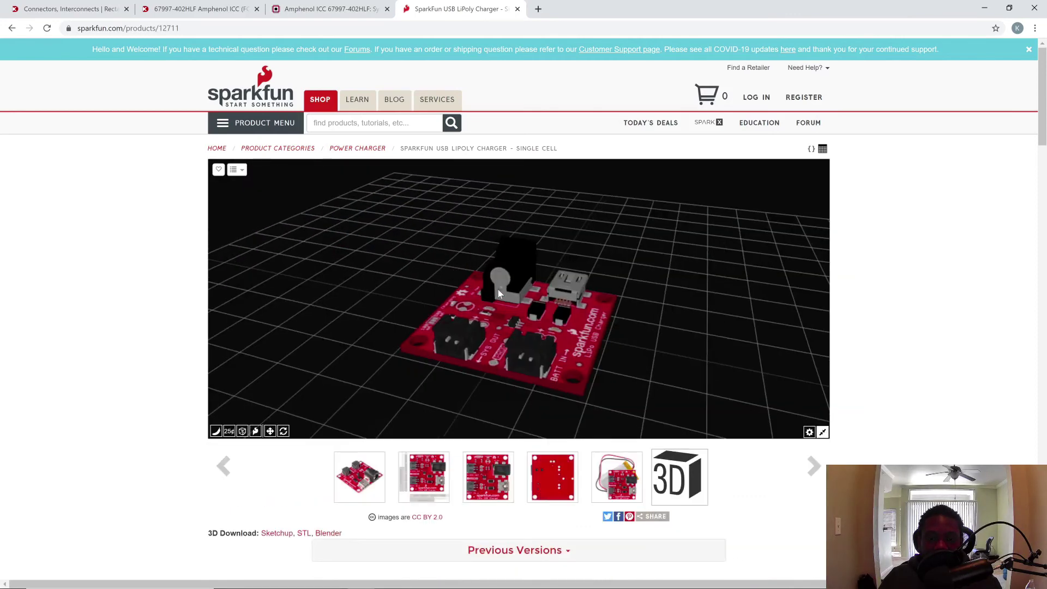
- Examine the three-pad solder jumper and its outline between the 100 mA and 500 mA markings on the 3D board model
{"action": "left_click_drag", "start_coordinate": [504, 297], "coordinate": [509, 276]}
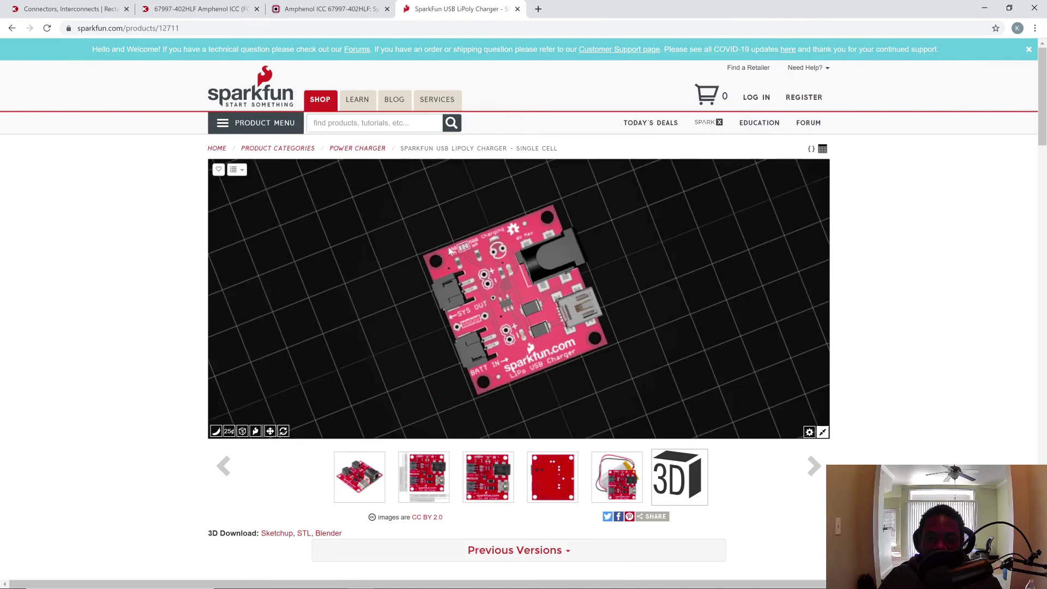
{"action": "scroll", "coordinate": [436, 230], "scroll_direction": "up", "scroll_amount": 4}
{"action": "scroll", "coordinate": [420, 224], "scroll_direction": "up", "scroll_amount": 5}
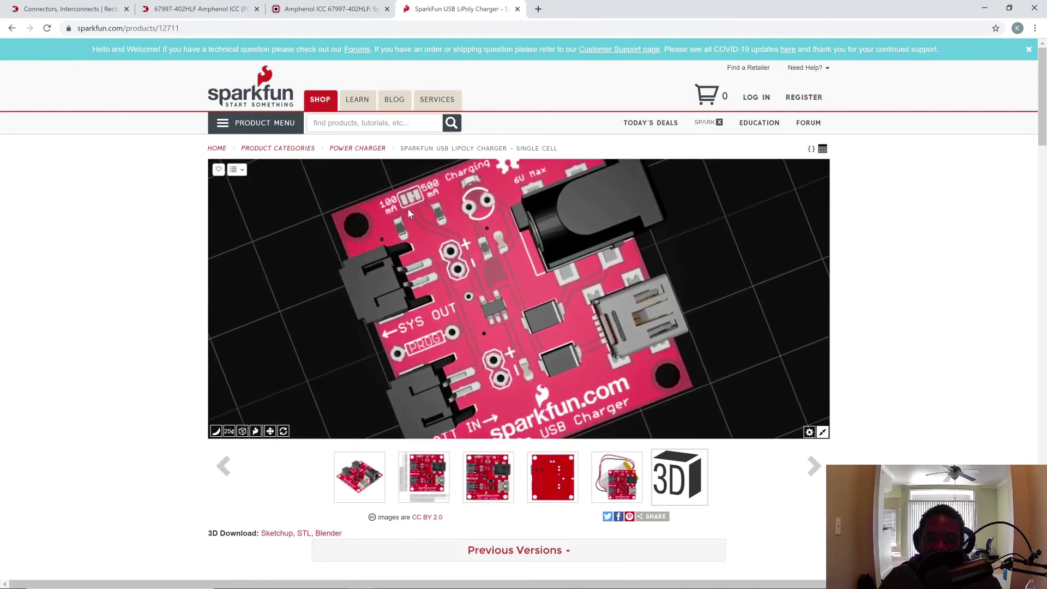
{"action": "scroll", "coordinate": [466, 239], "scroll_direction": "up", "scroll_amount": 5}
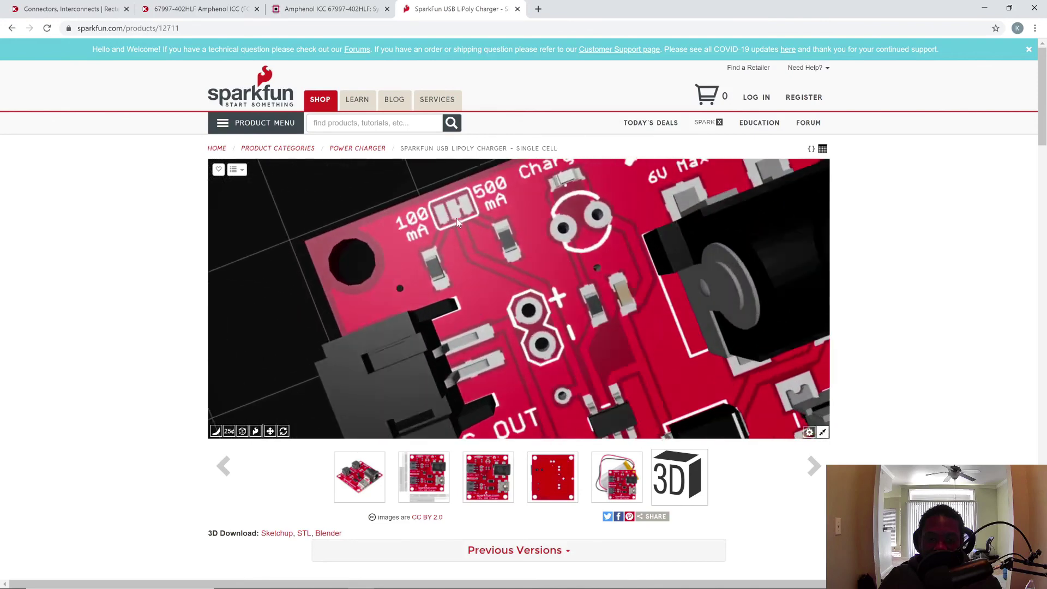
{"action": "scroll", "coordinate": [527, 288], "scroll_direction": "up", "scroll_amount": 5}
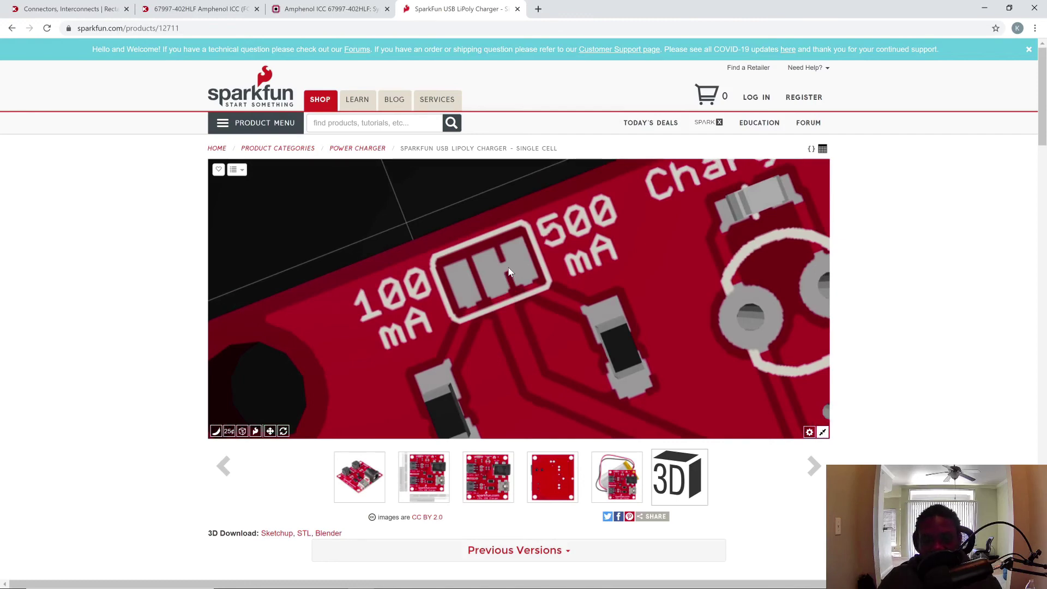
{"action": "scroll", "coordinate": [508, 271], "scroll_direction": "down", "scroll_amount": 5}
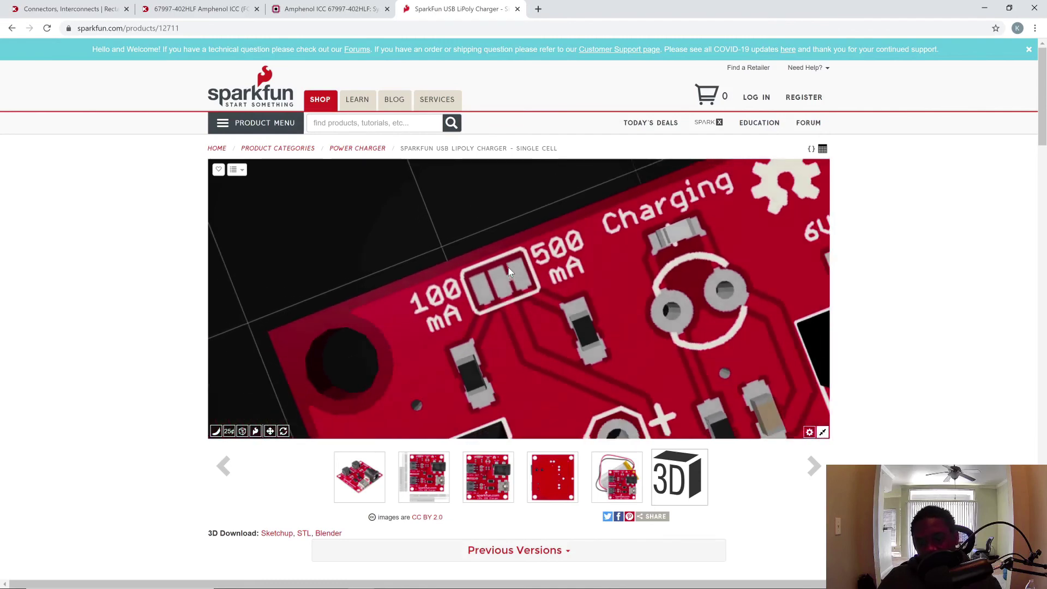
{"action": "scroll", "coordinate": [509, 271], "scroll_direction": "up", "scroll_amount": 3}
- Switch back to Altium Designer and inspect the pads and outline of the SJUMPER3POS footprint against the reference jumper
{"action": "mouse_move", "coordinate": [431, 569]}
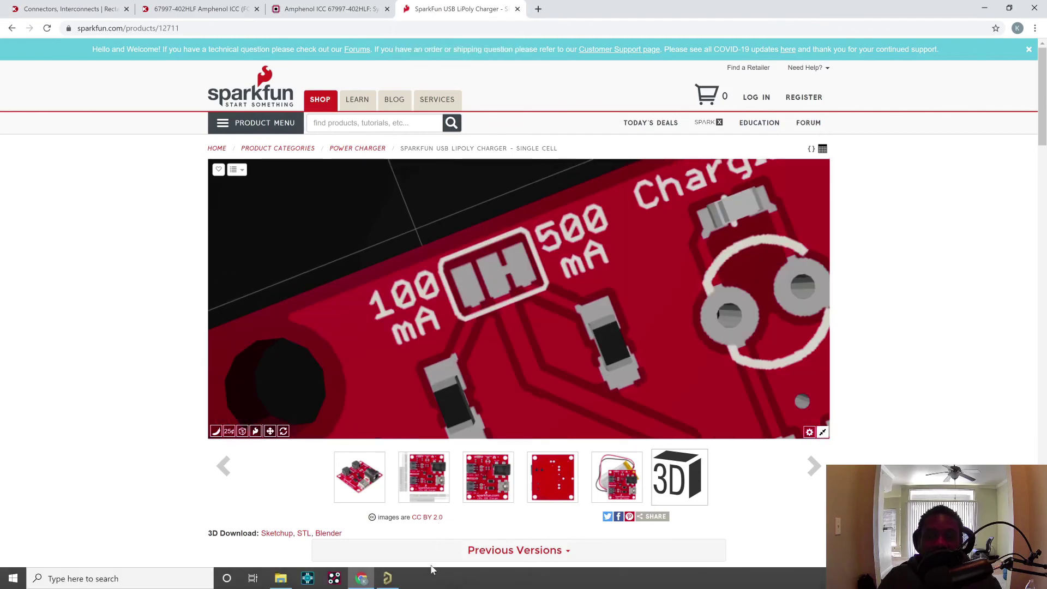
{"action": "left_click", "coordinate": [387, 577]}
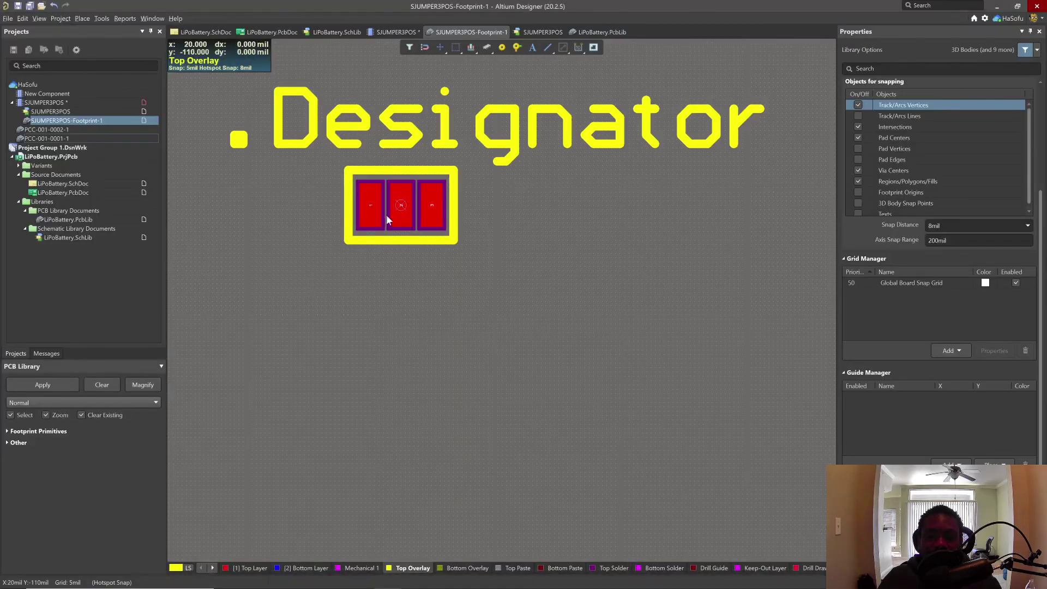
{"action": "scroll", "coordinate": [381, 197], "scroll_direction": "up", "scroll_amount": 2, "text": "ctrl"}
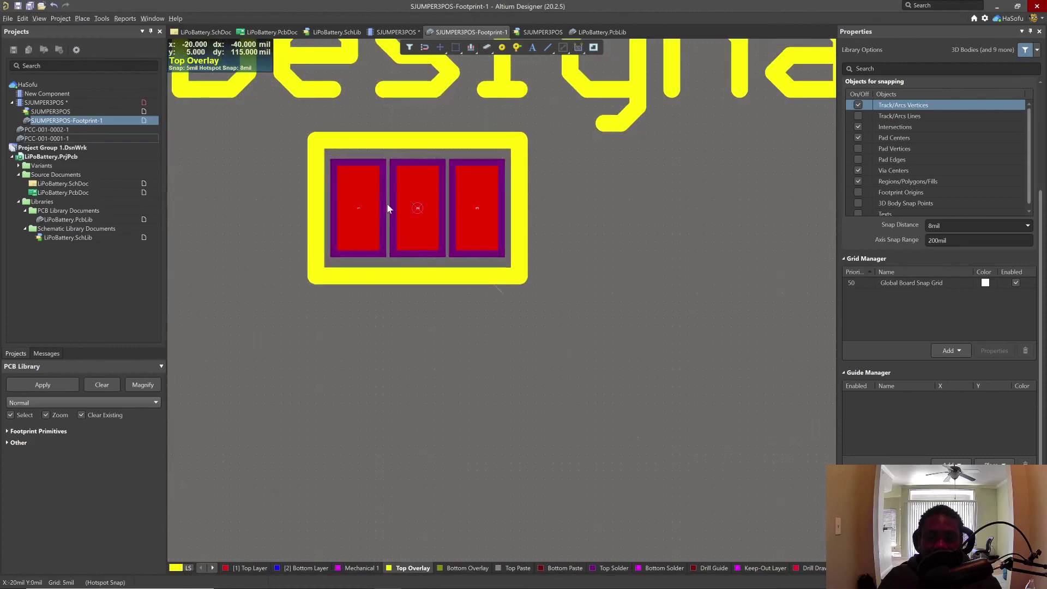
{"action": "scroll", "coordinate": [388, 206], "scroll_direction": "up", "scroll_amount": 2, "text": "ctrl"}
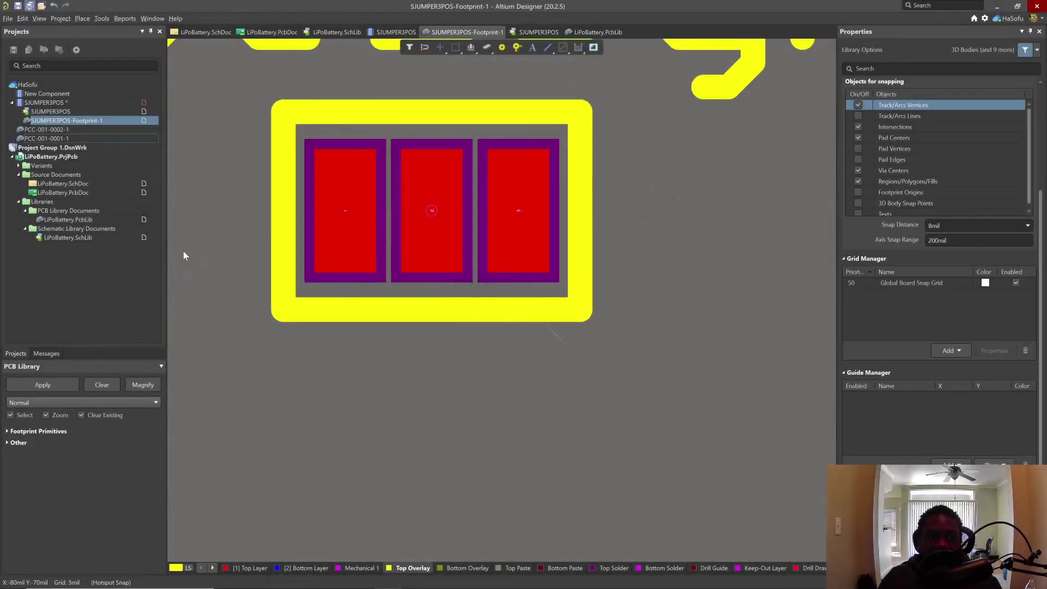
{"action": "scroll", "coordinate": [287, 284], "scroll_direction": "down", "scroll_amount": 4, "text": "ctrl"}
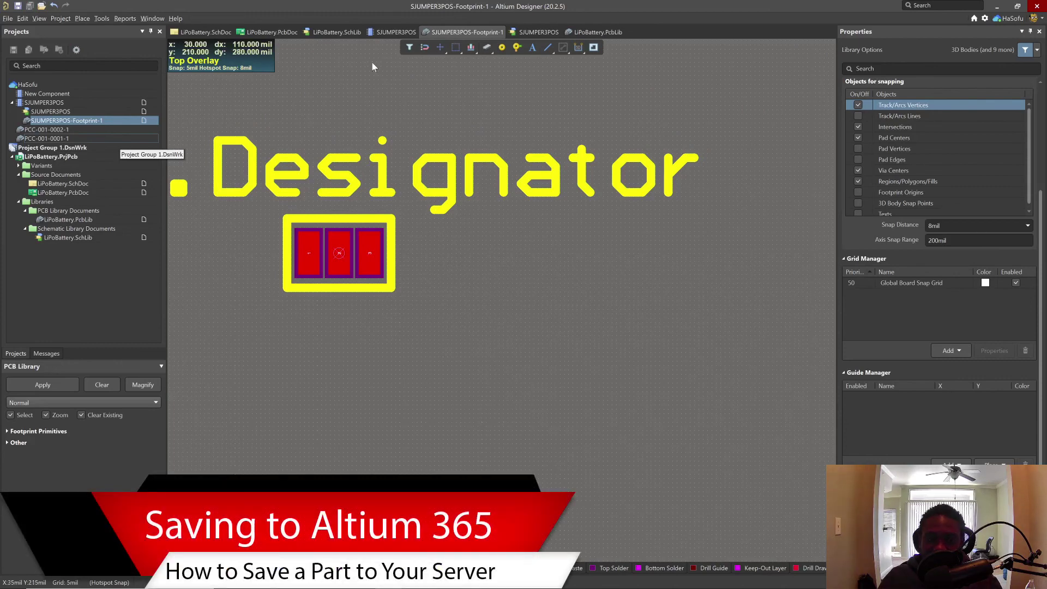
- Save the SJUMPER3POS component to the server with the release notes "Solder jumper 3 position for demo", keeping the default name, revision and description
{"action": "left_click", "coordinate": [387, 34]}
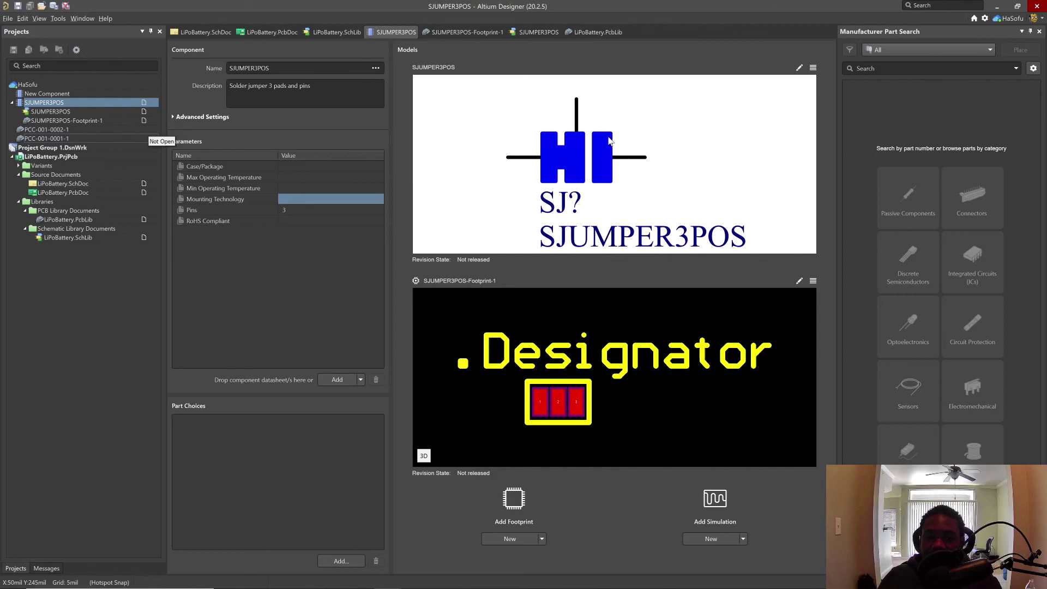
{"action": "right_click", "coordinate": [393, 34]}
{"action": "left_click", "coordinate": [391, 34]}
{"action": "right_click", "coordinate": [61, 103]}
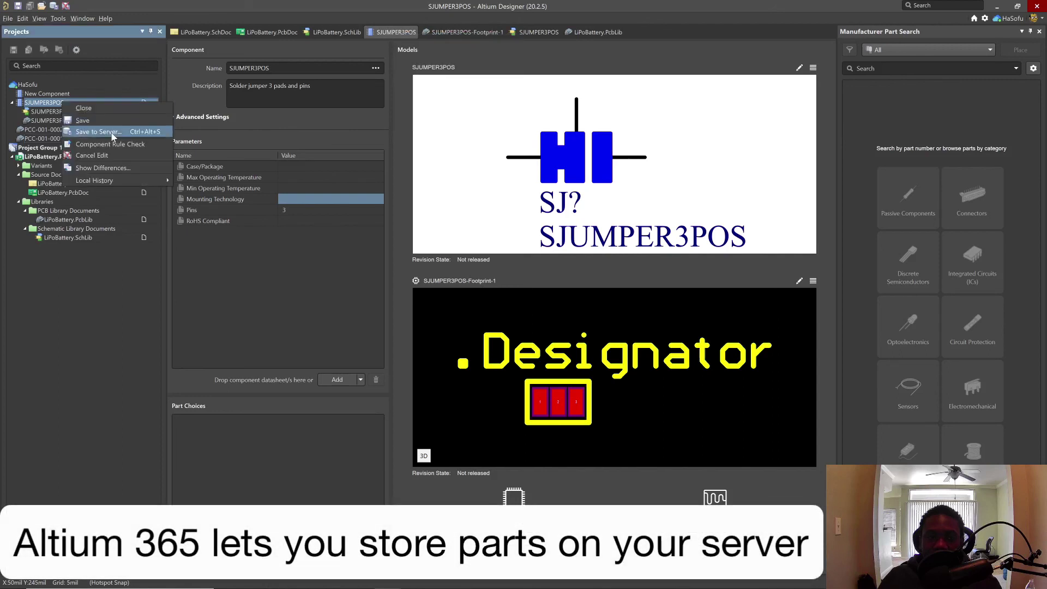
{"action": "left_click", "coordinate": [111, 133]}
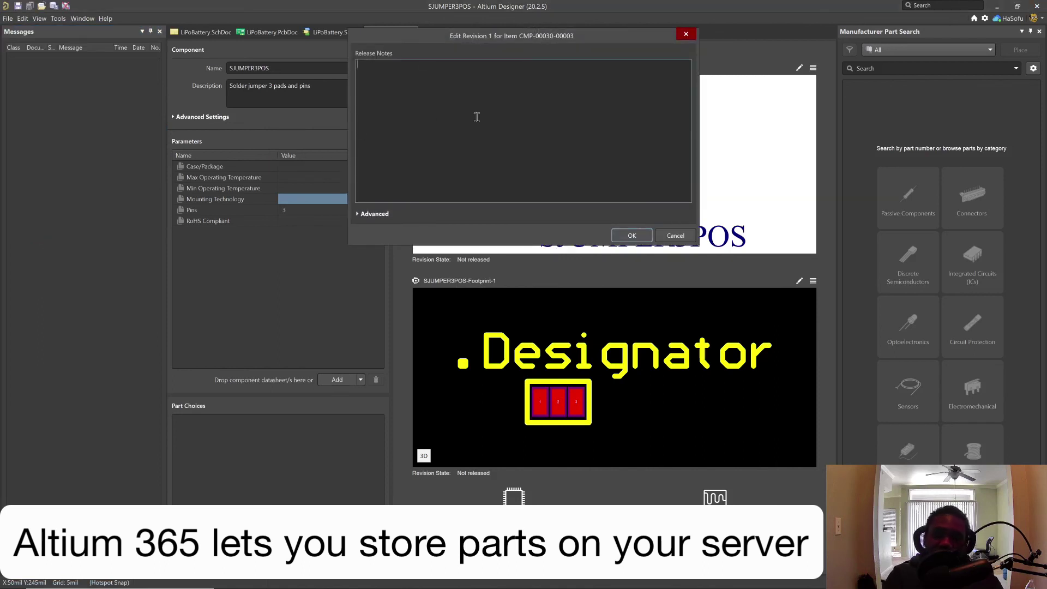
{"action": "type", "text": "Solder jumper 3"}
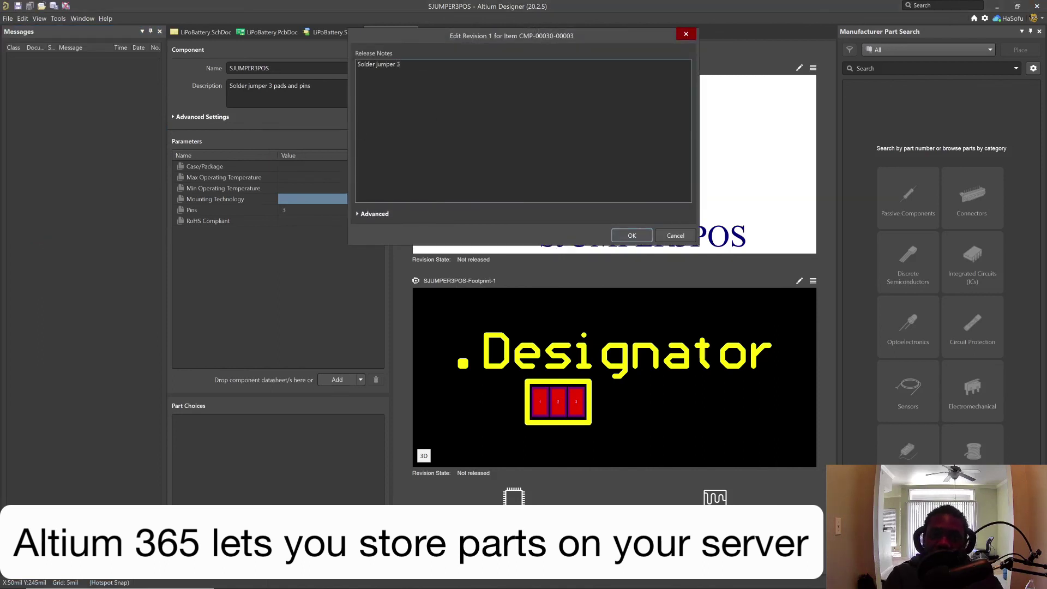
{"action": "type", "text": " position for demo"}
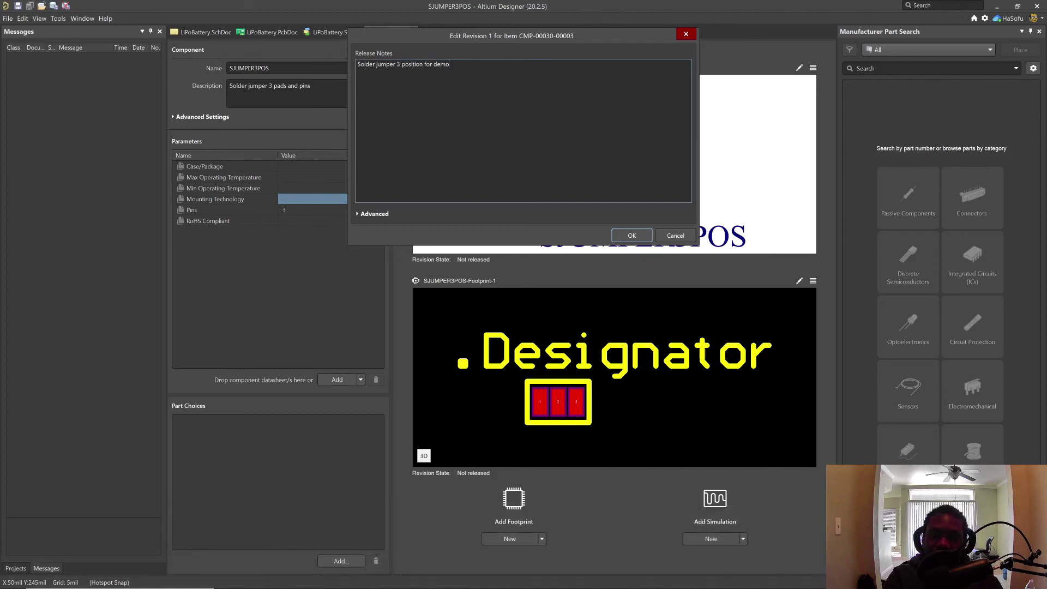
{"action": "left_click", "coordinate": [361, 214]}
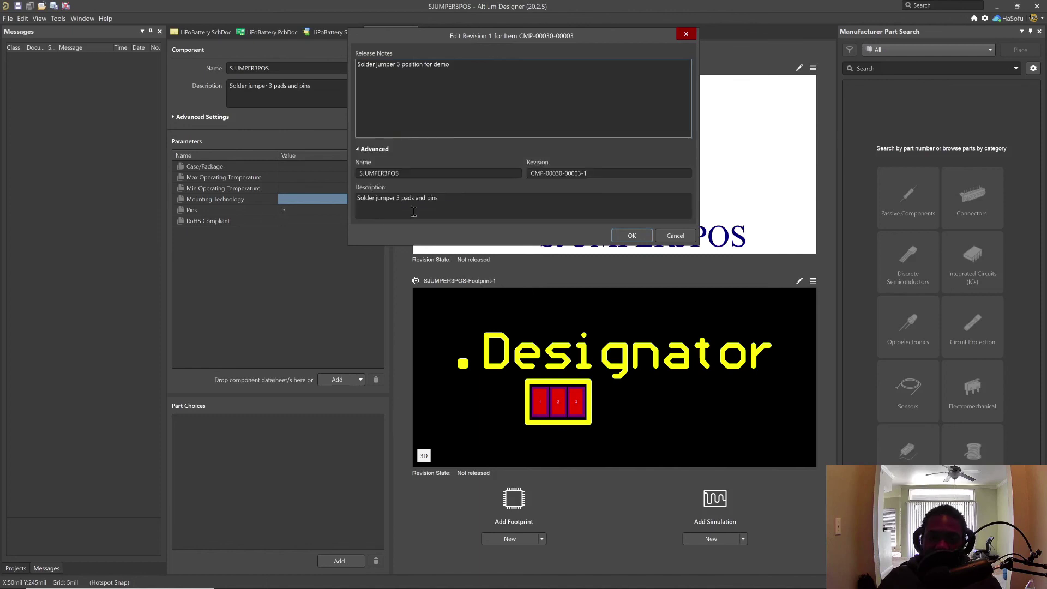
{"action": "double_click", "coordinate": [602, 173]}
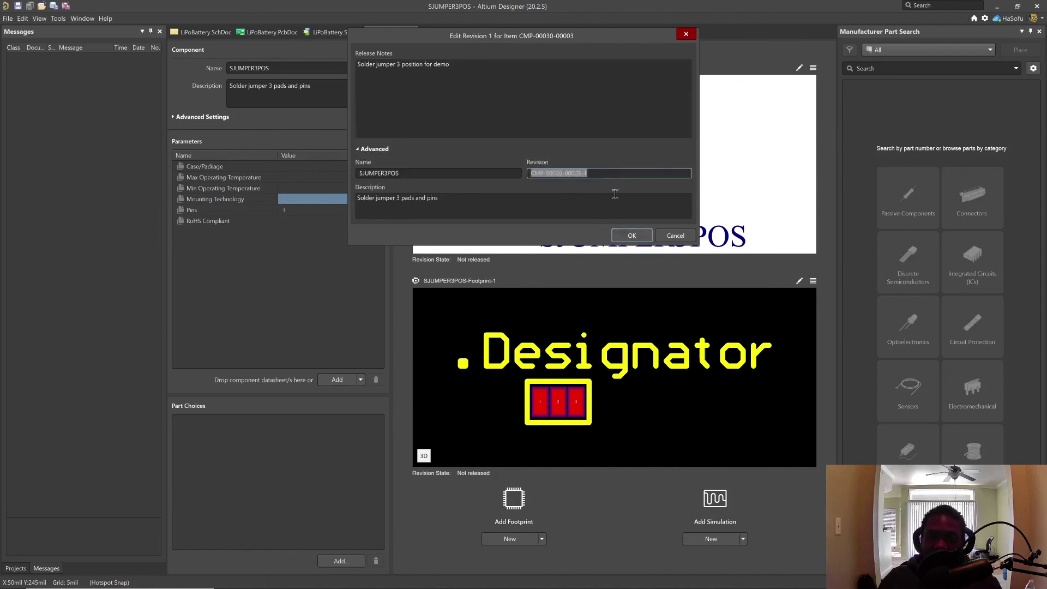
{"action": "left_click", "coordinate": [629, 236]}
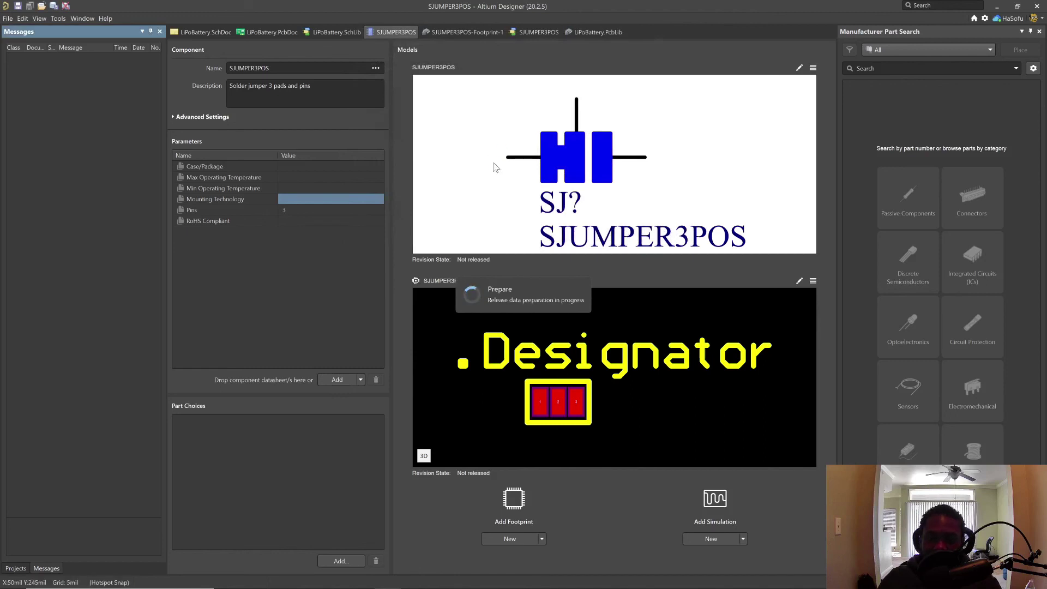